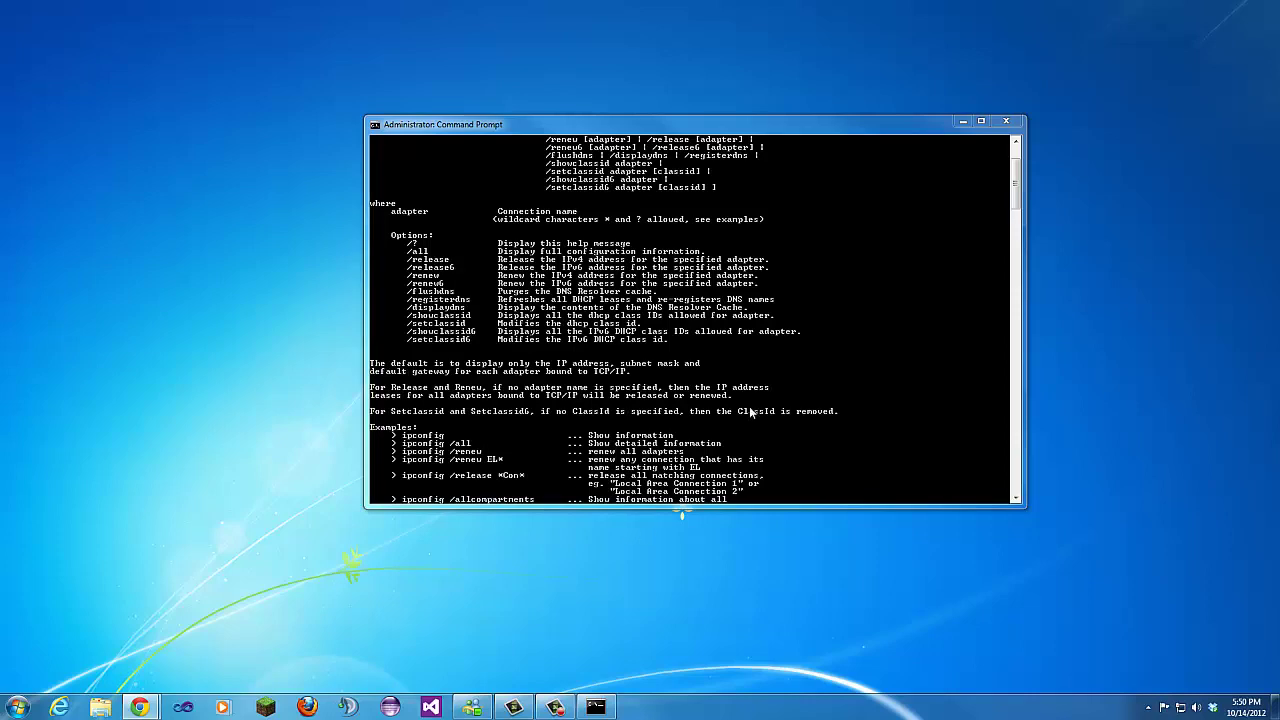
# Display the DNS resolver cache with ipconfig /displaydns and look through the listed records
pyautogui.moveTo(1016, 195); pyautogui.dragTo(1007, 226)
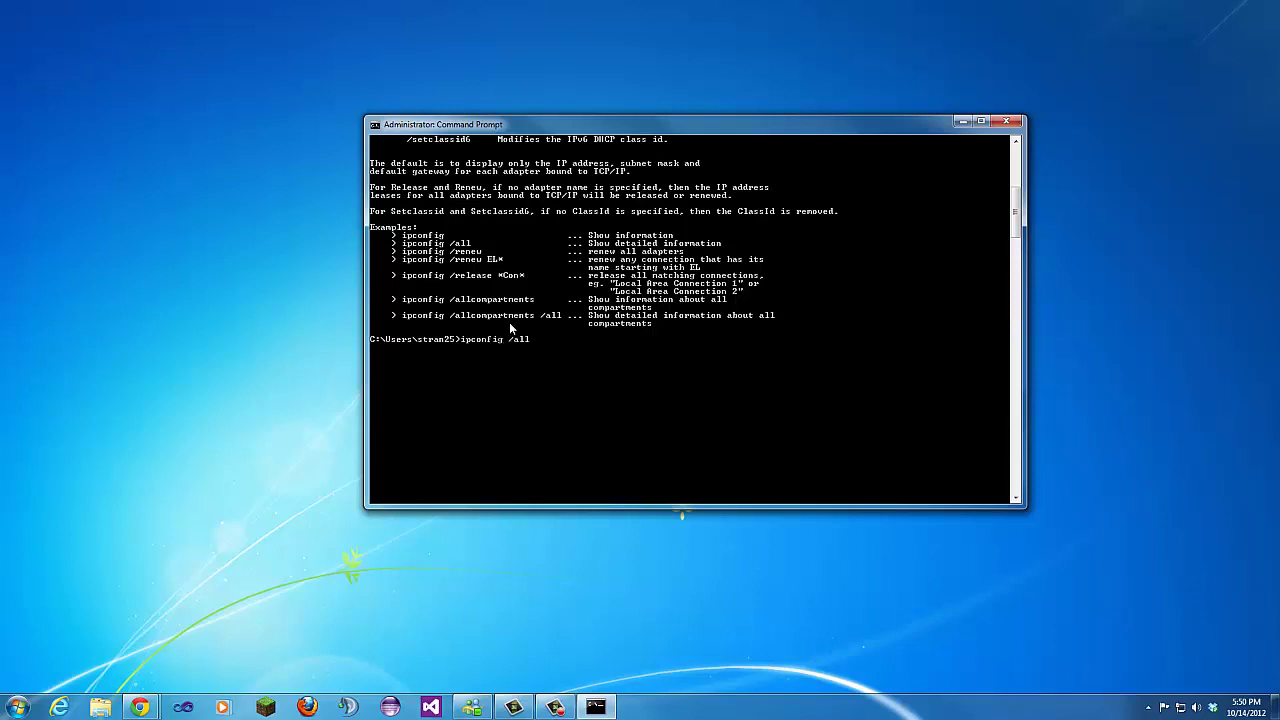
pyautogui.write('displaydns')
pyautogui.press('Return')
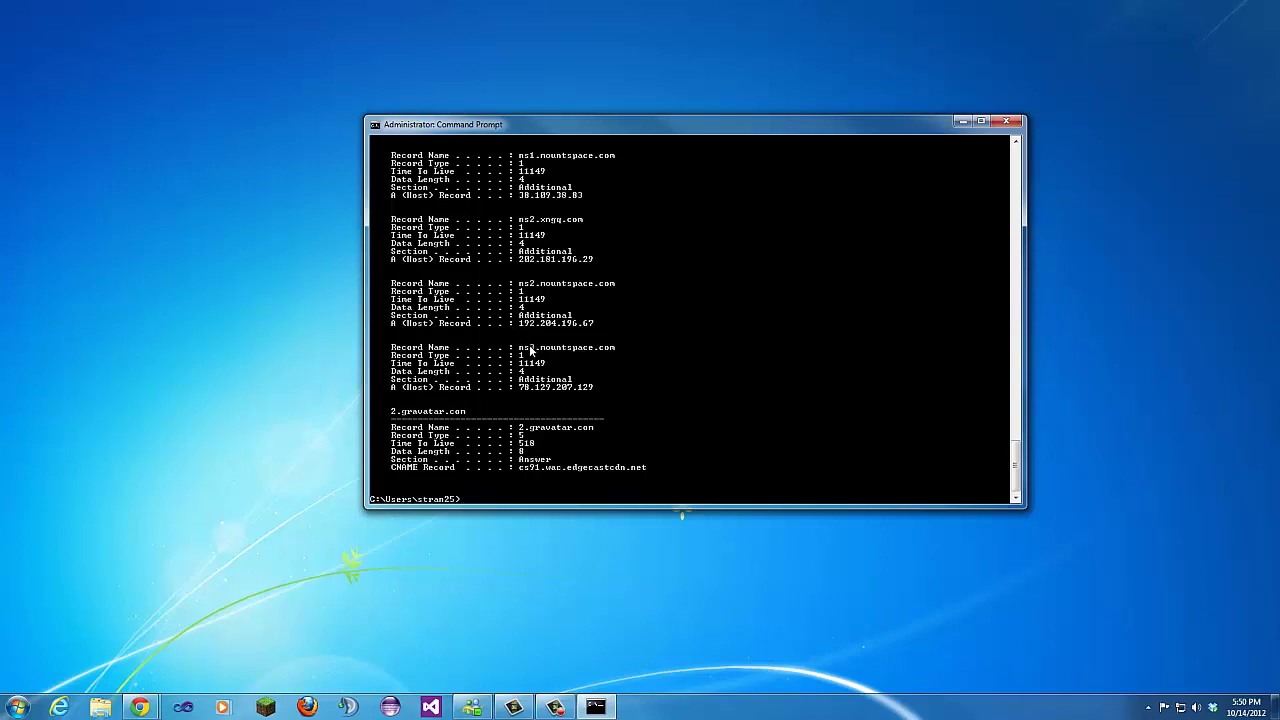
pyautogui.scroll(15, 507, 389)
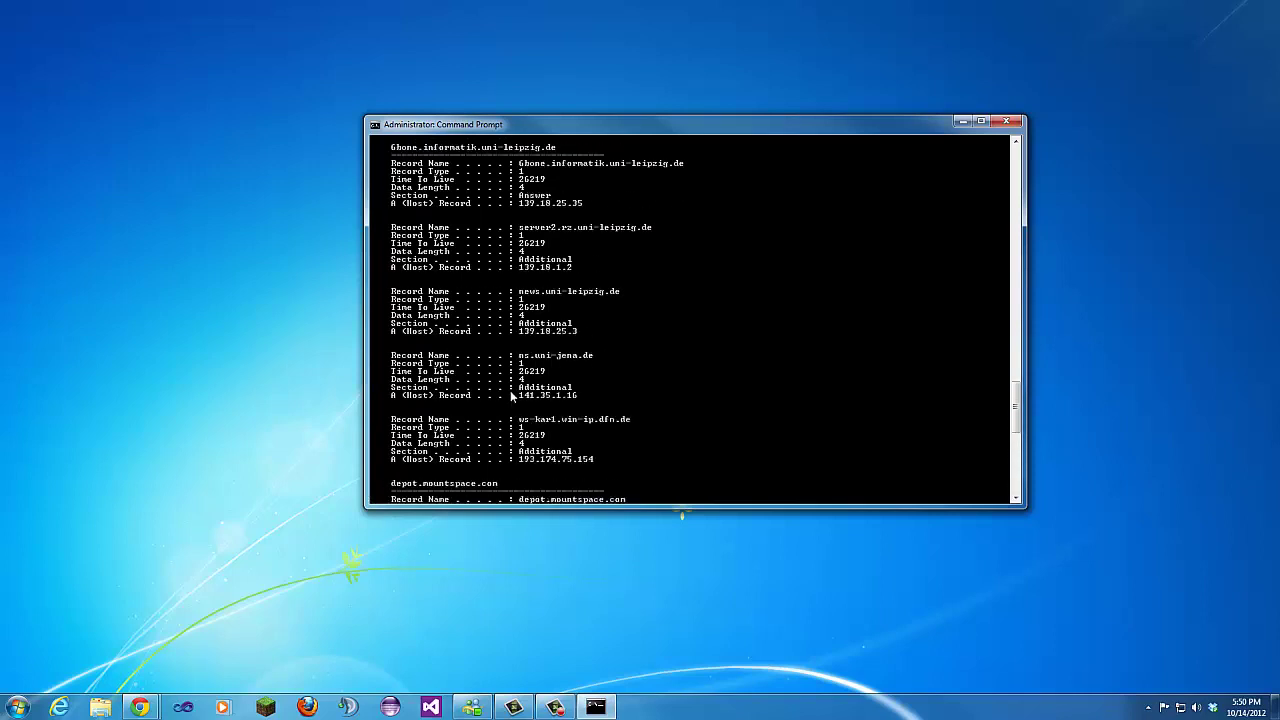
pyautogui.scroll(3, 510, 395)
pyautogui.scroll(-5, 510, 395)
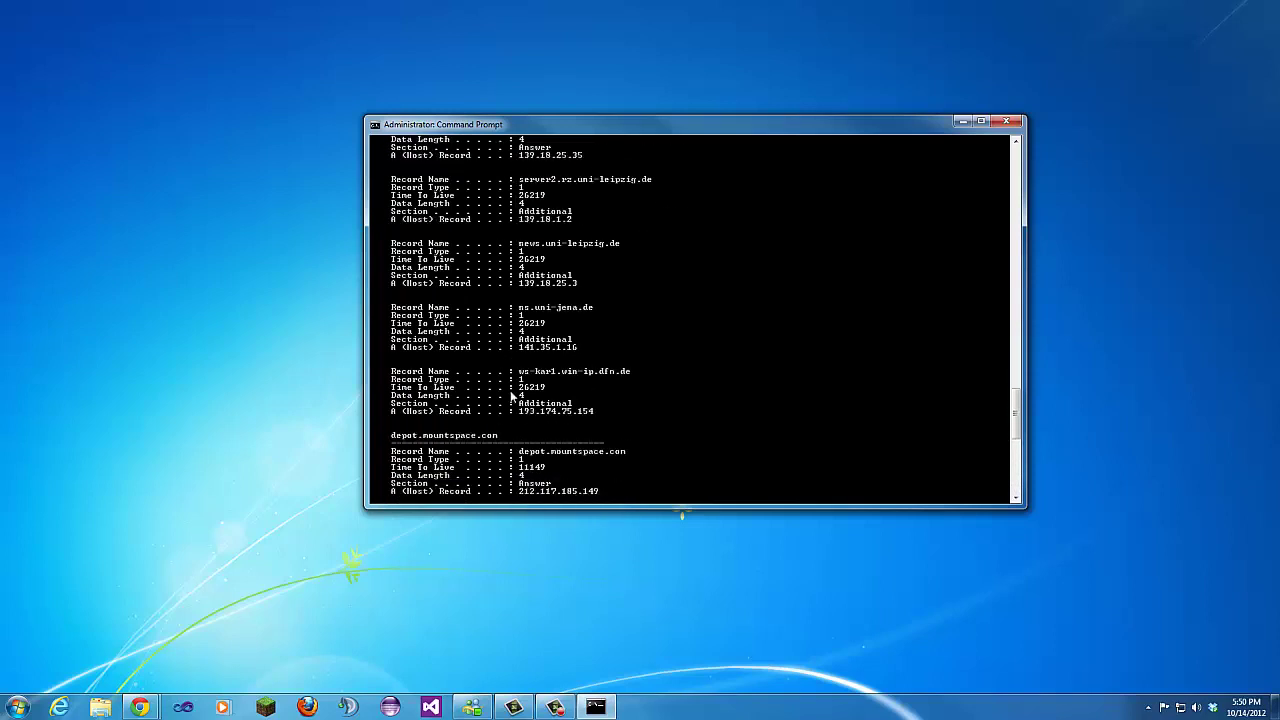
pyautogui.scroll(-10, 512, 395)
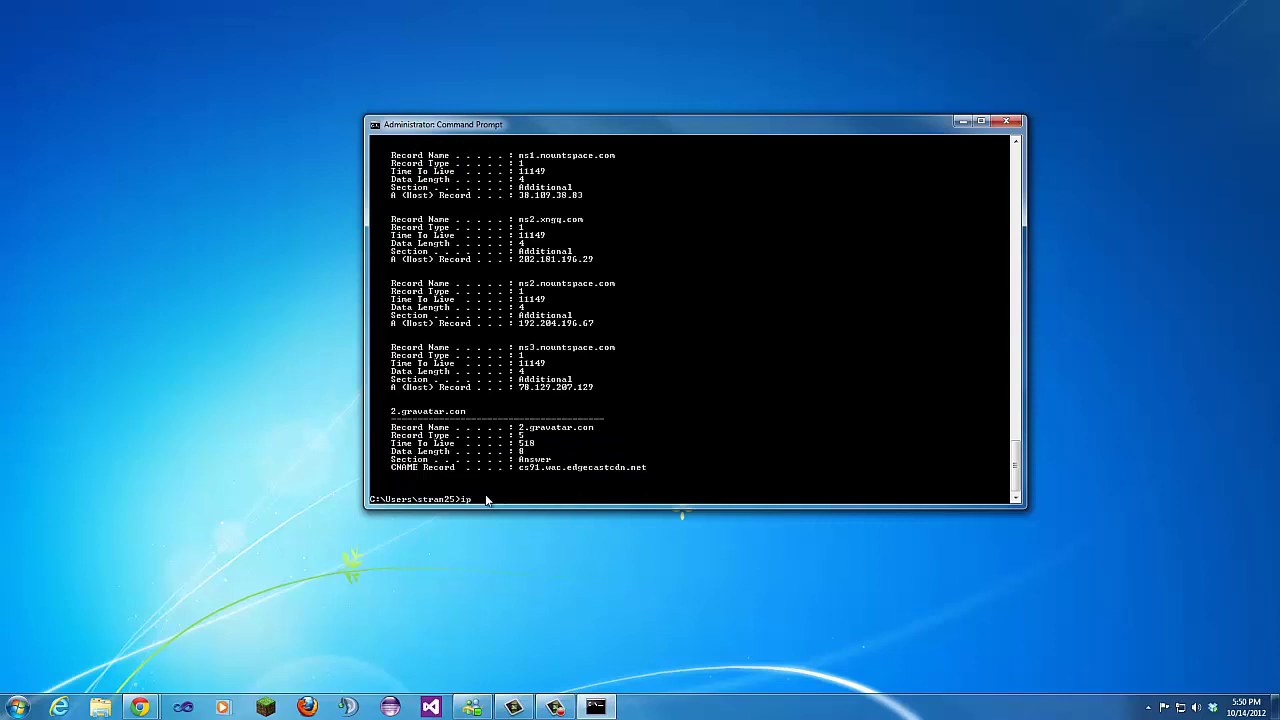
# Flush the DNS resolver cache with ipconfig /flushdns
pyautogui.write('config /flushdns')
pyautogui.press('Return')
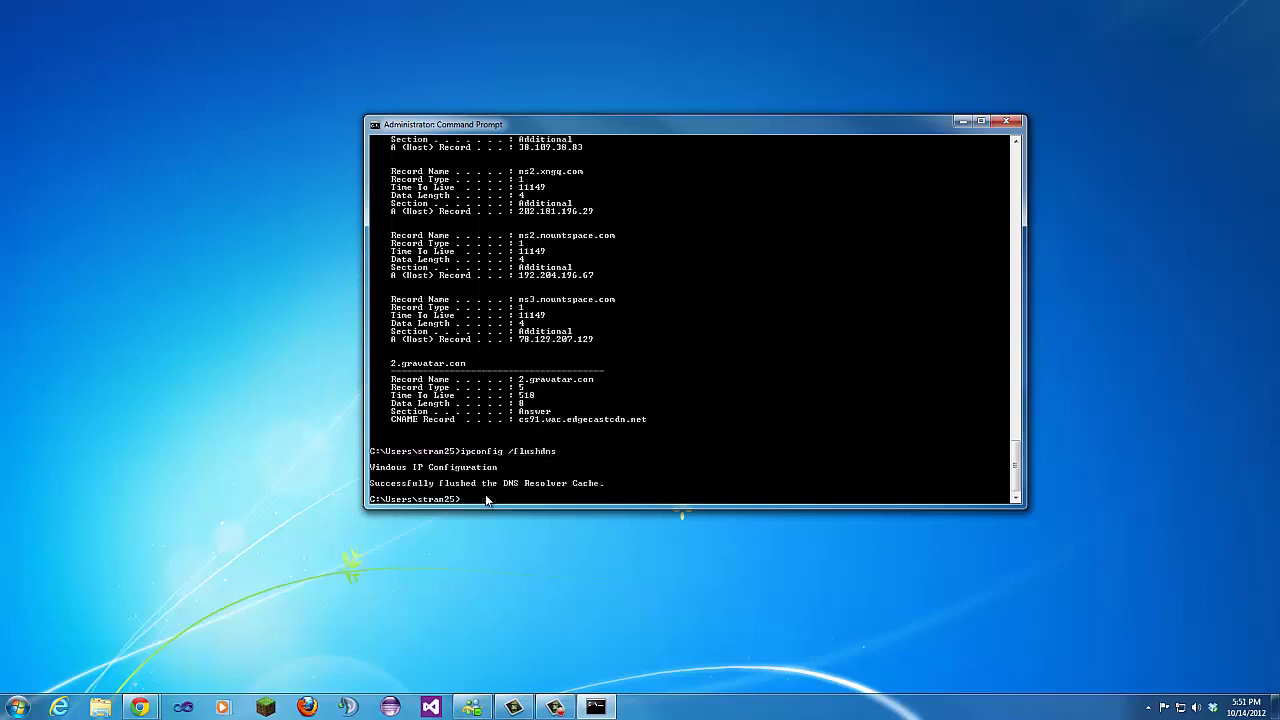
# Switch to Wireshark and start a packet capture on the Realtek PCIe GBE Family Controller interface
pyautogui.hotkey('alt', 'Tab')
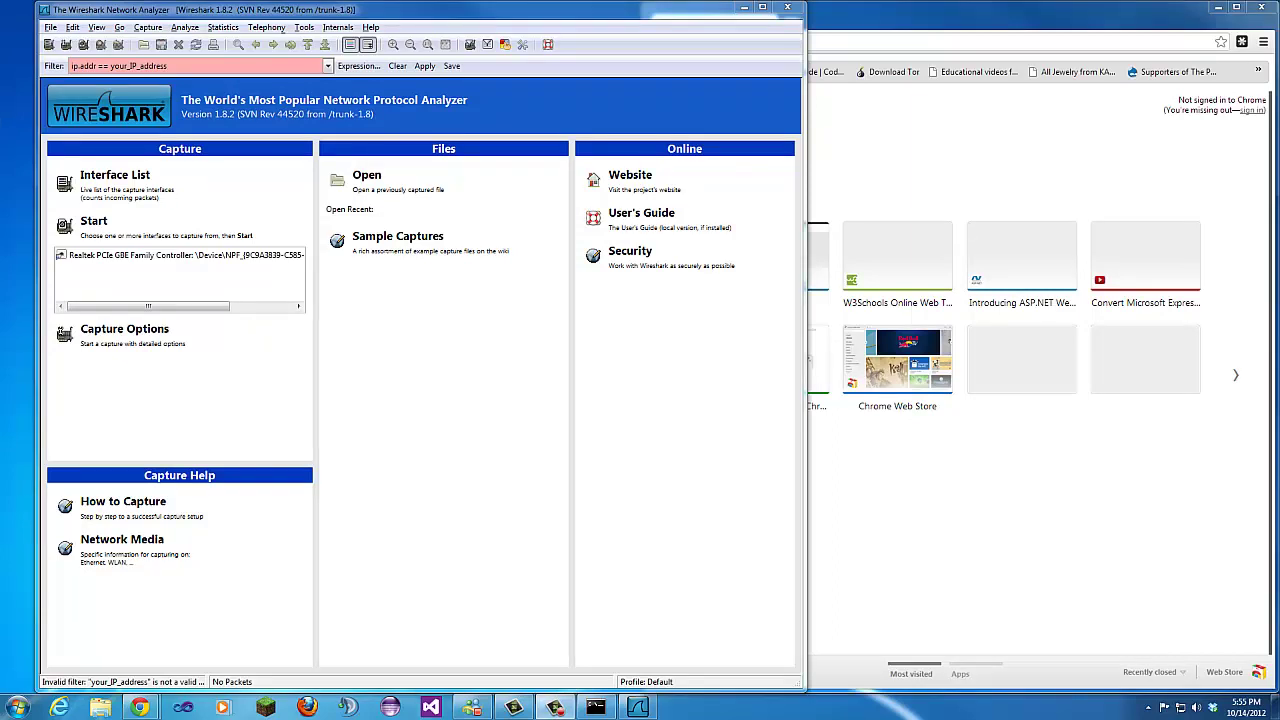
pyautogui.moveTo(170, 66); pyautogui.dragTo(68, 66)
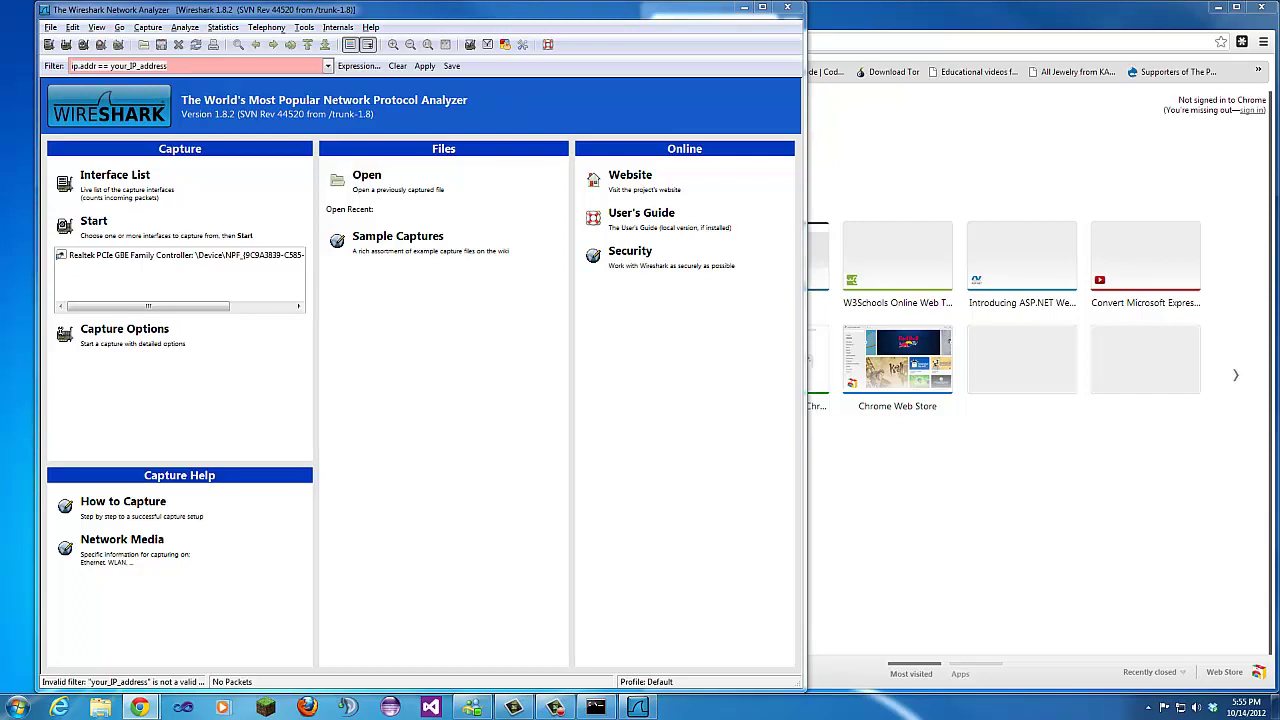
pyautogui.click(100, 221)
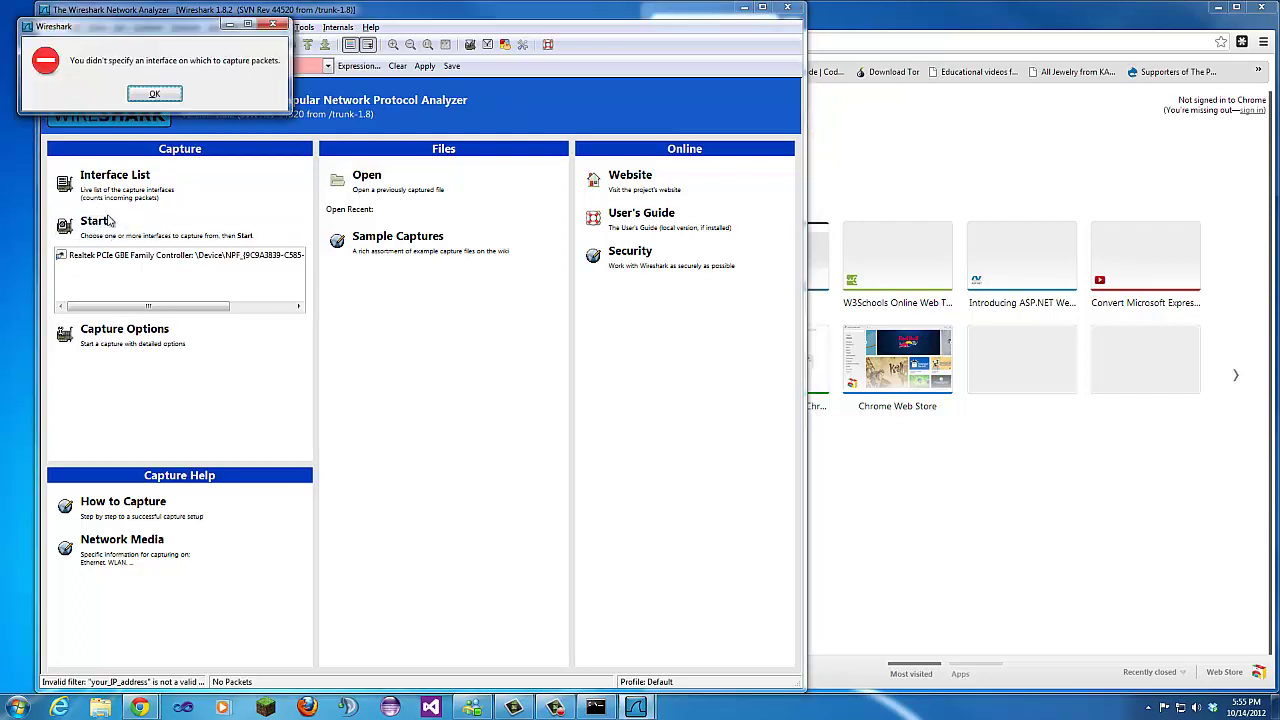
pyautogui.click(152, 94)
pyautogui.click(115, 176)
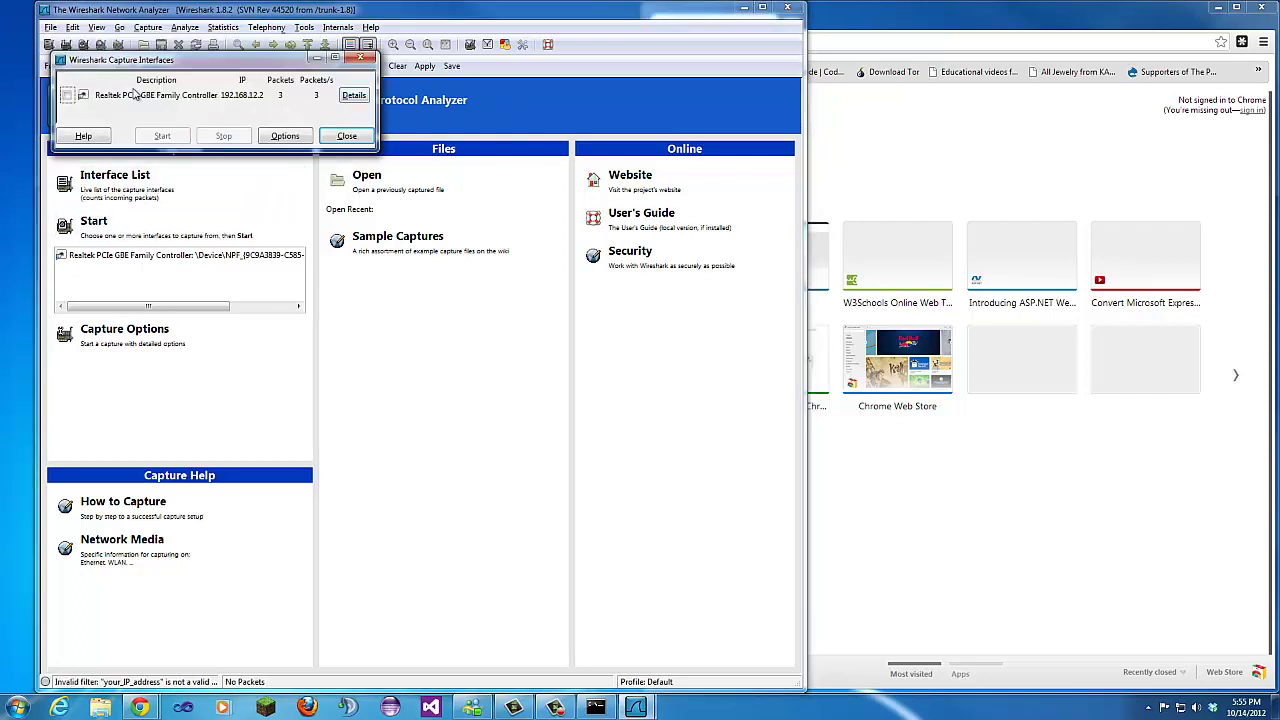
pyautogui.click(67, 95)
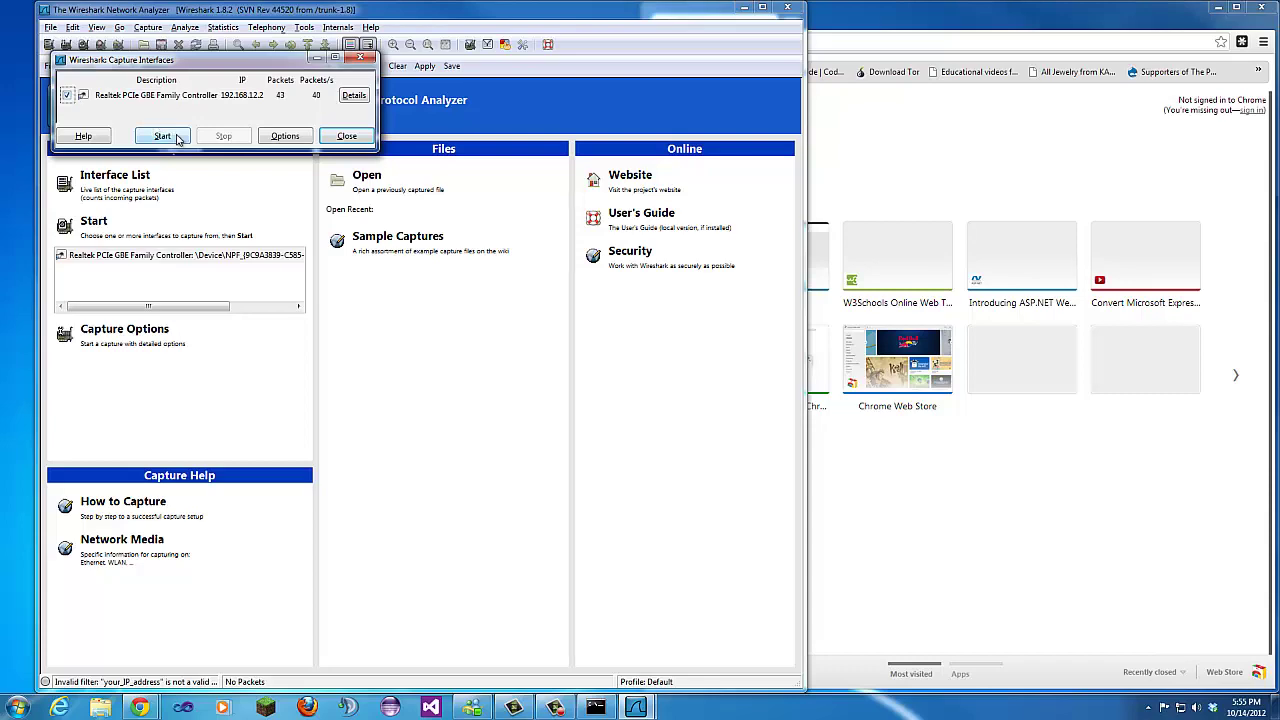
pyautogui.click(162, 136)
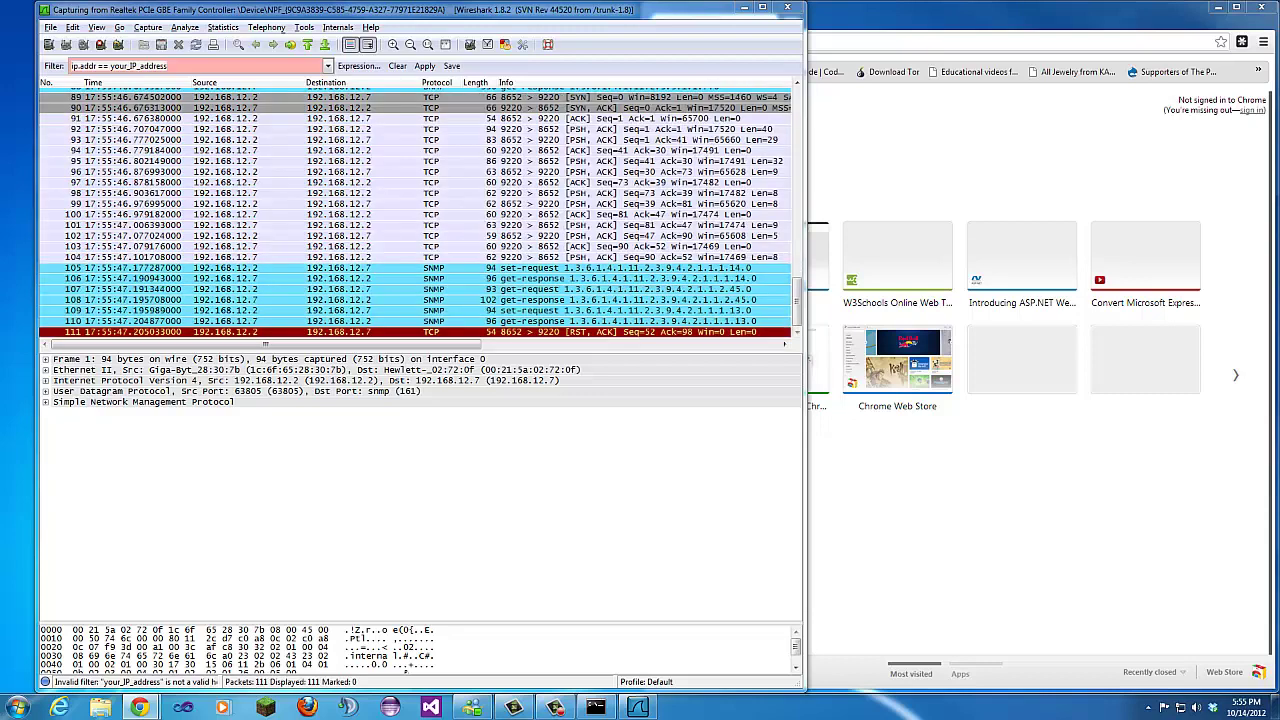
pyautogui.click(876, 42)
pyautogui.write(': http://www.ietf.org')
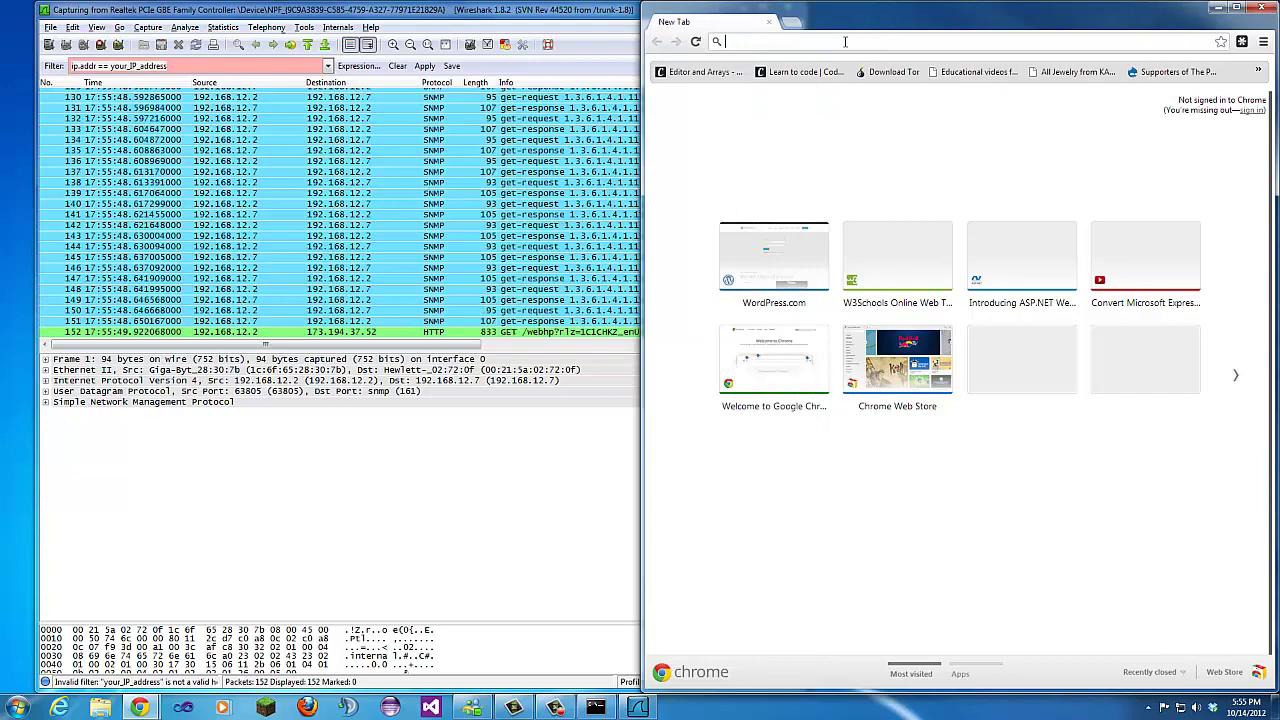
pyautogui.press('Home')
pyautogui.press('Delete')
pyautogui.press('Delete')
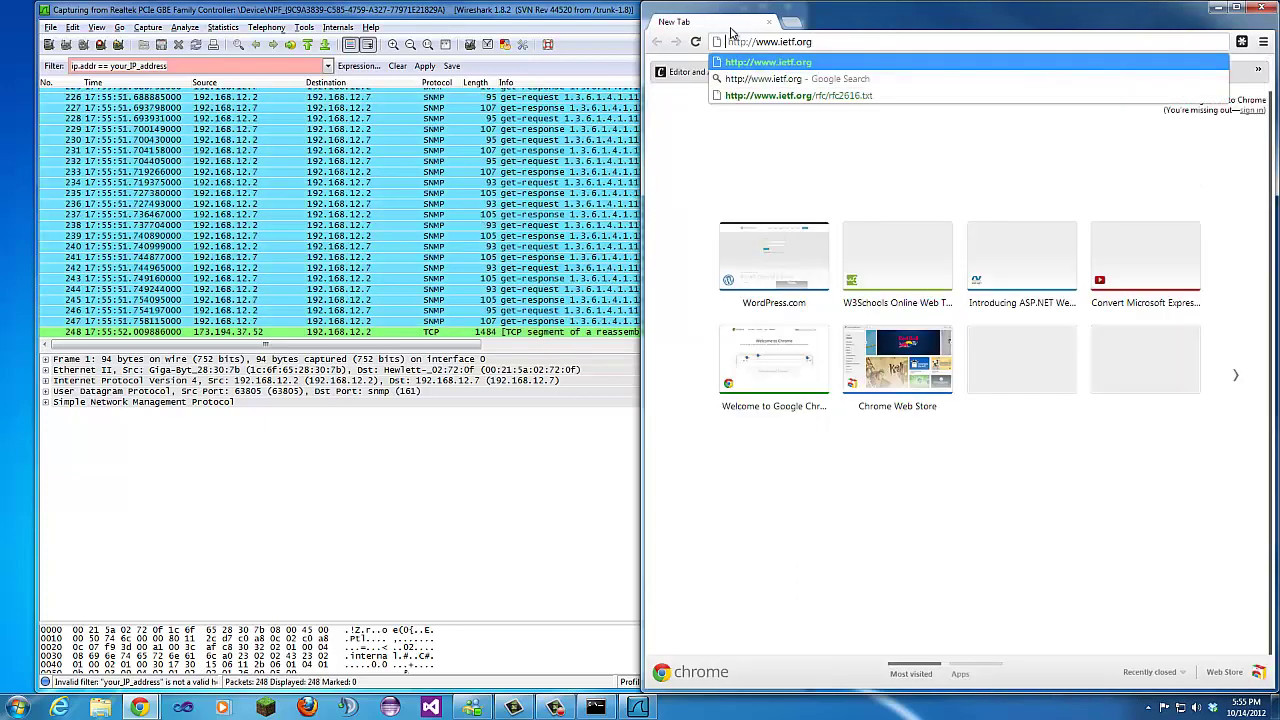
pyautogui.press('Return')
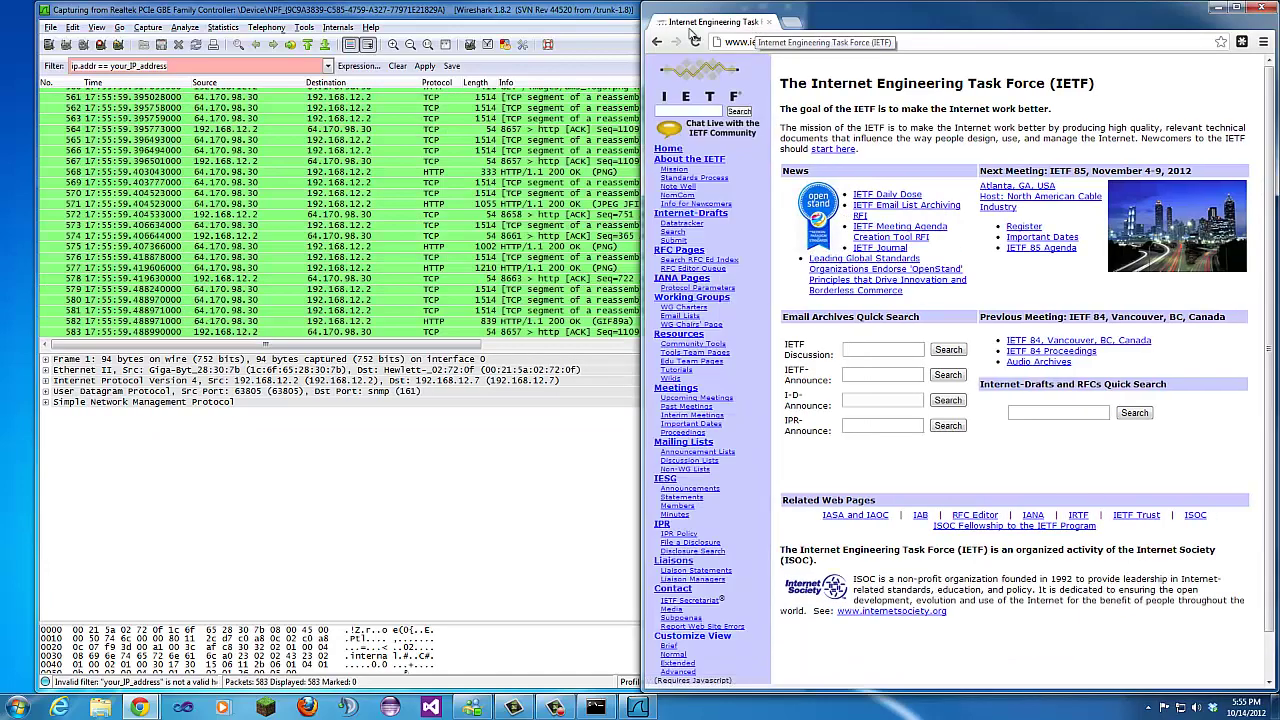
pyautogui.click(101, 45)
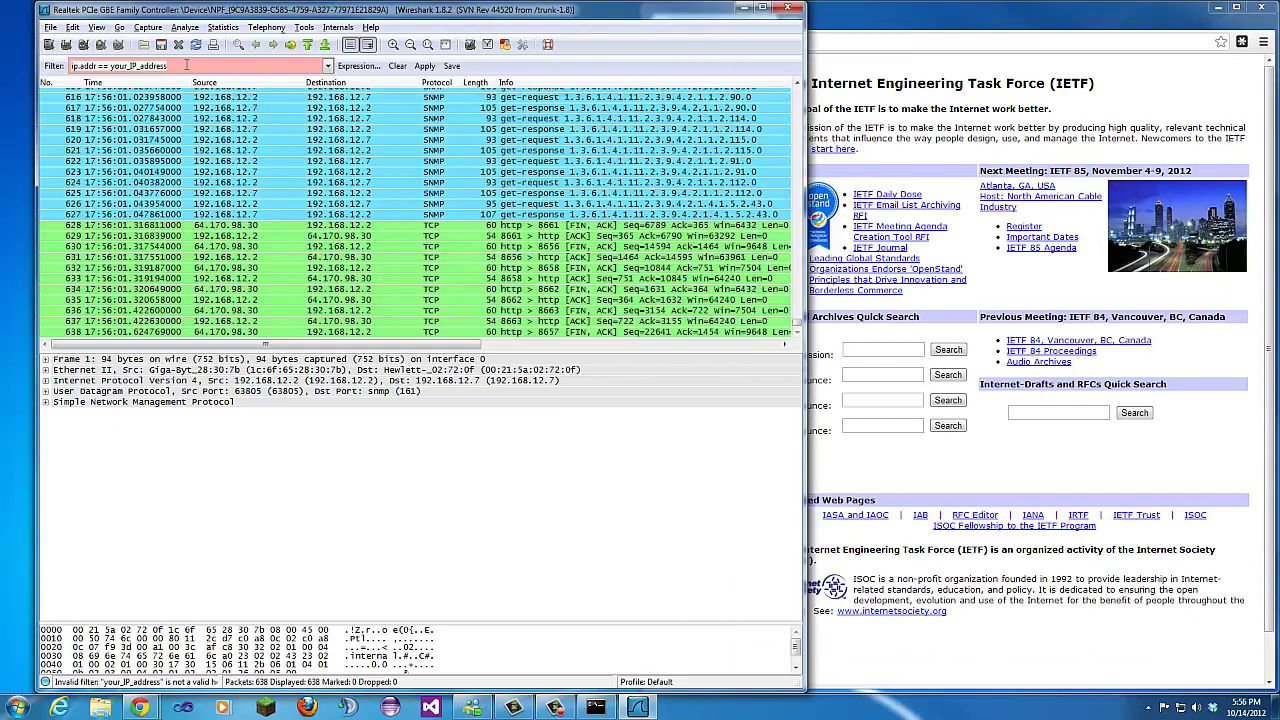
# Try to apply the display filter ip.addr == your_IP_address to the captured packets
pyautogui.click(188, 64)
pyautogui.press('Return')
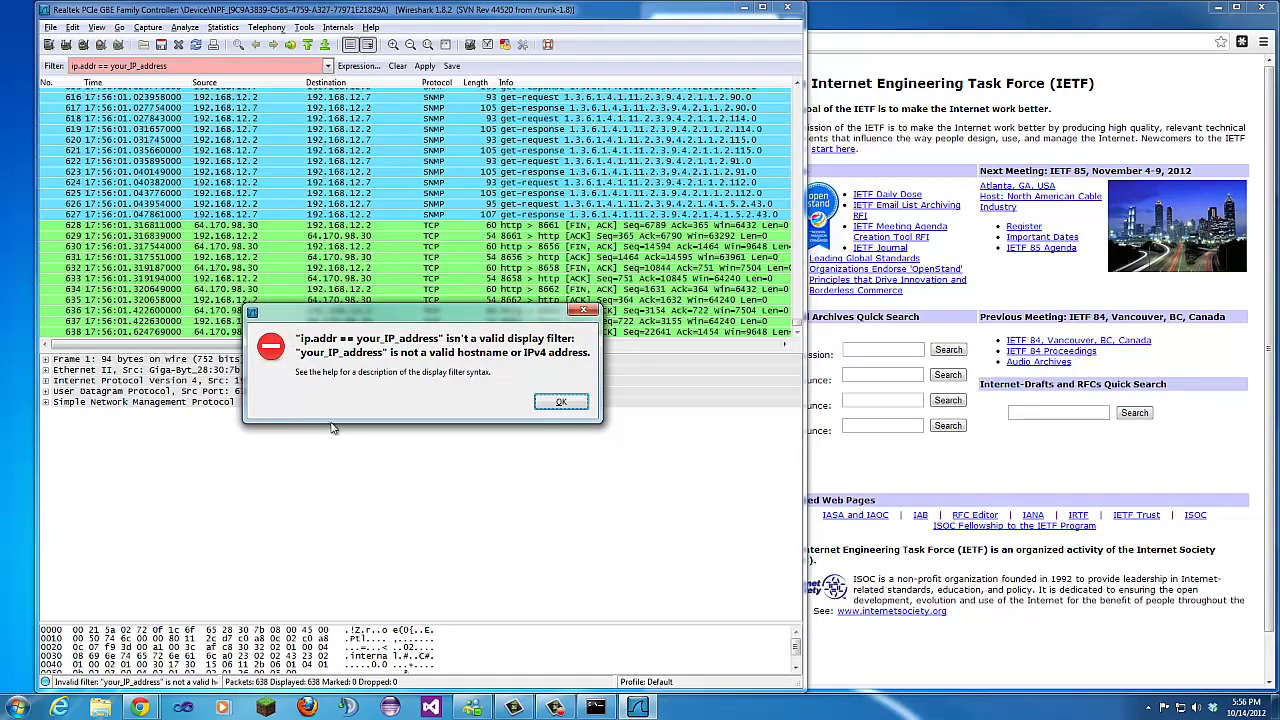
pyautogui.click(562, 402)
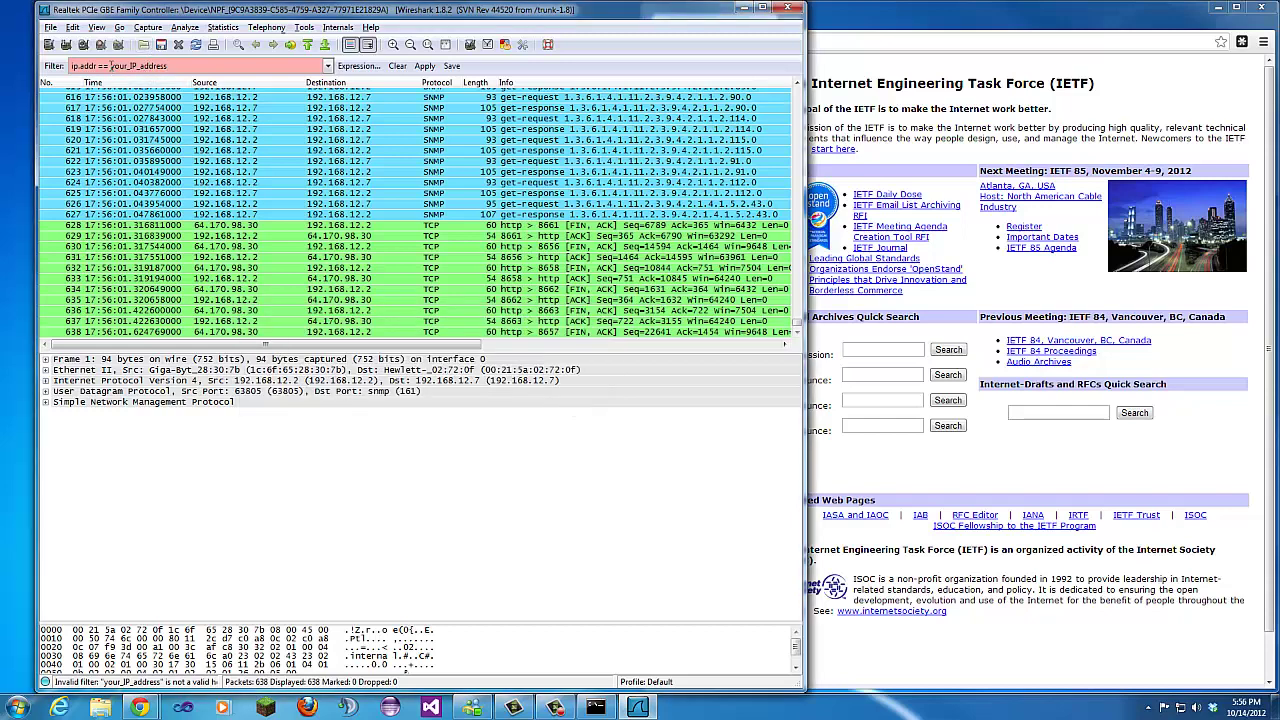
# Look up the computer's IPv4 address with ipconfig in the Command Prompt, and move that window clear of the Wireshark filter
pyautogui.moveTo(111, 65); pyautogui.dragTo(169, 66)
pyautogui.click(595, 707)
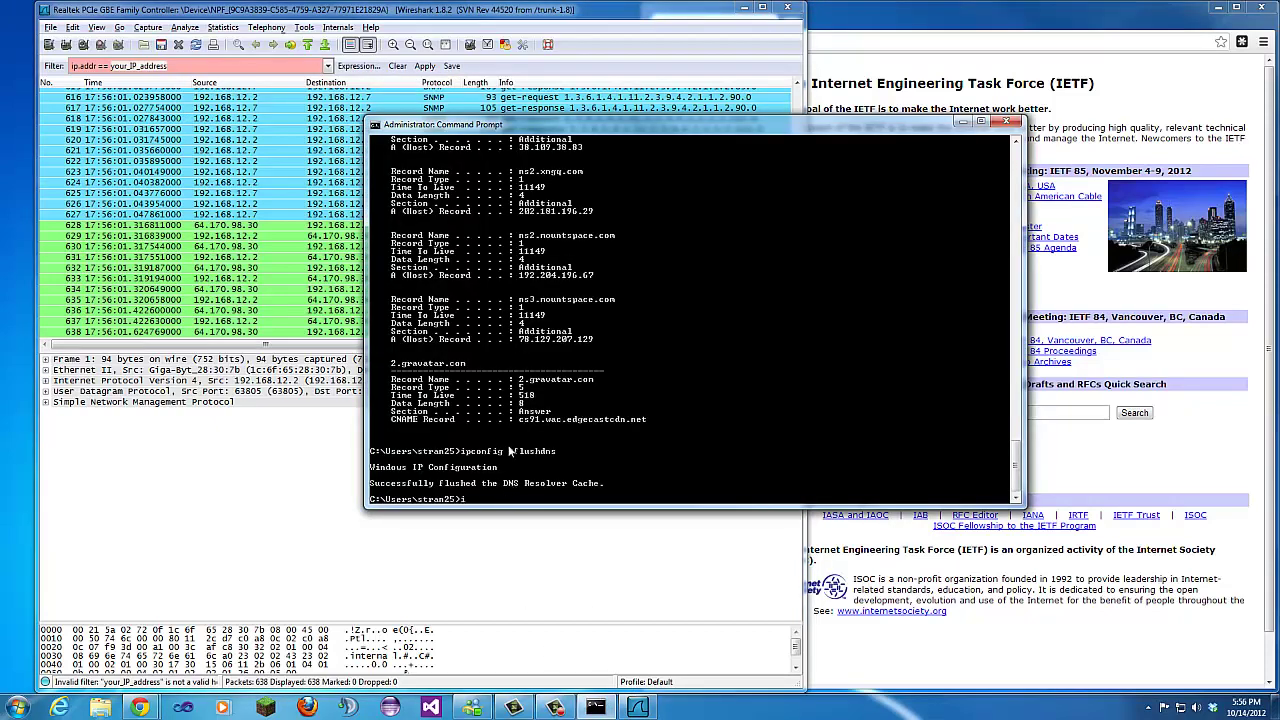
pyautogui.write('ipconfig')
pyautogui.press('Return')
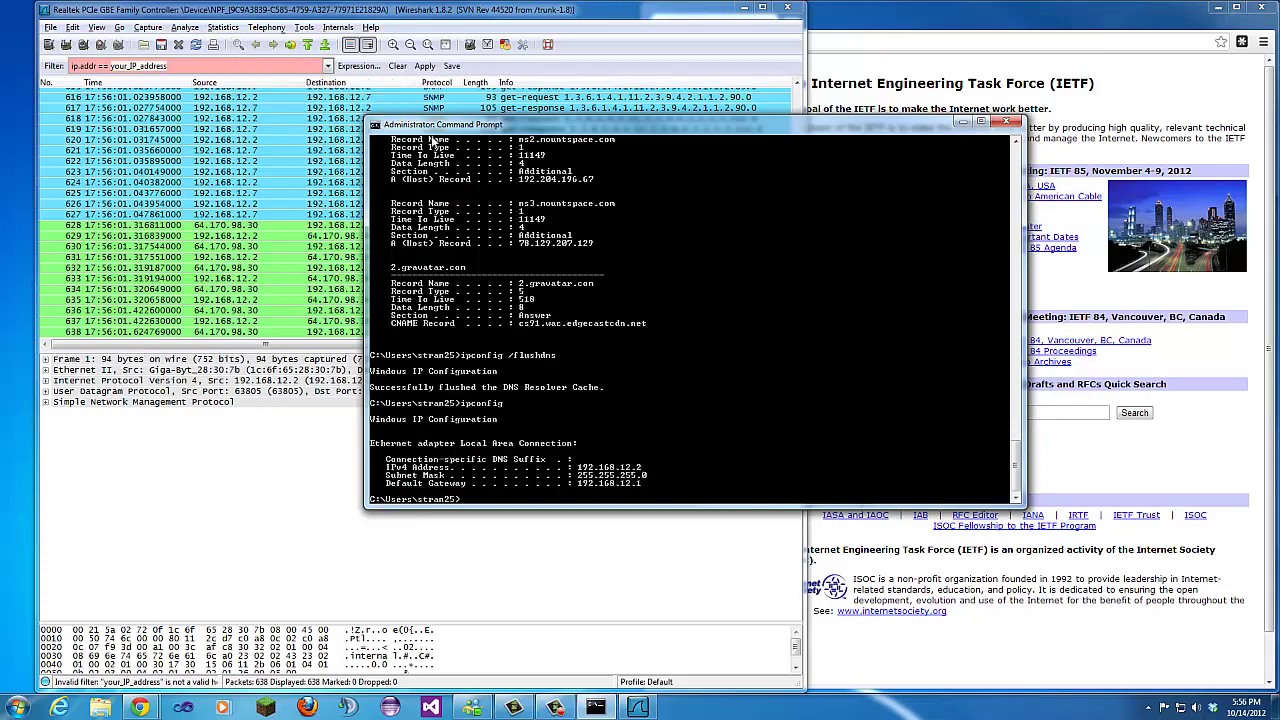
pyautogui.moveTo(479, 125); pyautogui.dragTo(854, 149)
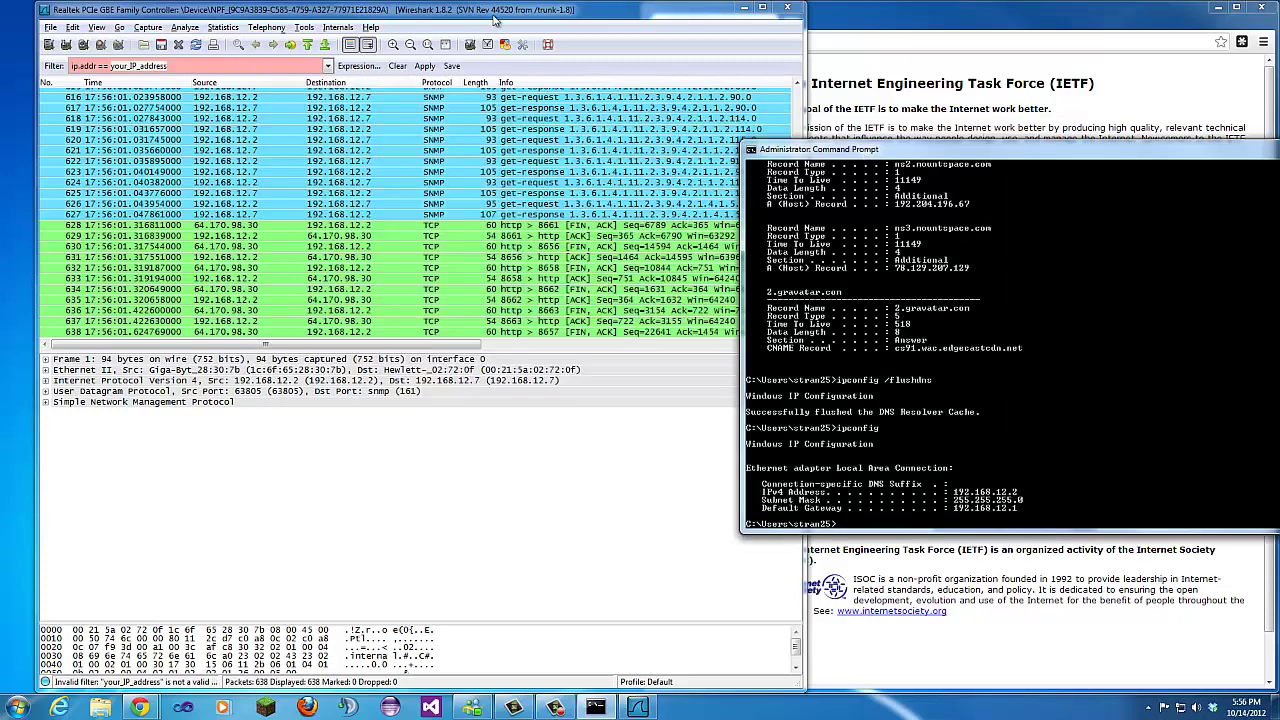
# Filter the captured packets with ip.addr == 192.168.12.2 and look through the filtered list
pyautogui.click(240, 65)
pyautogui.moveTo(169, 66); pyautogui.dragTo(110, 66)
pyautogui.click(112, 66)
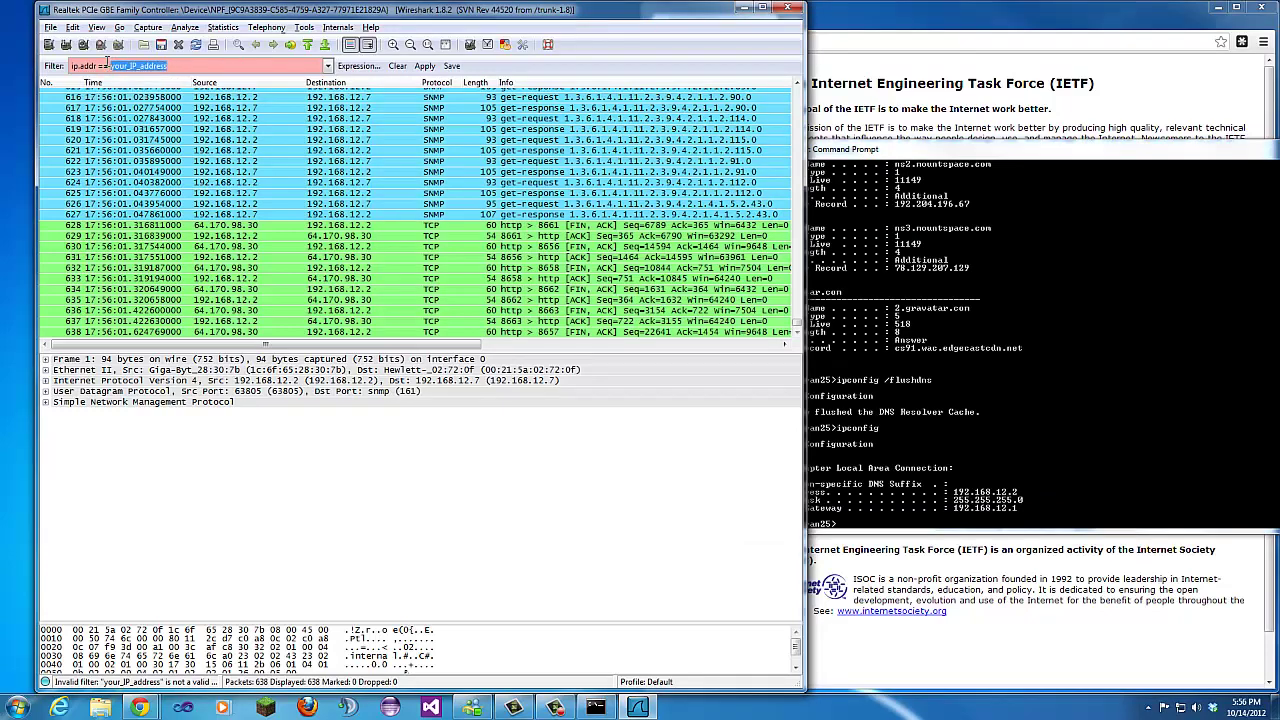
pyautogui.write('192')
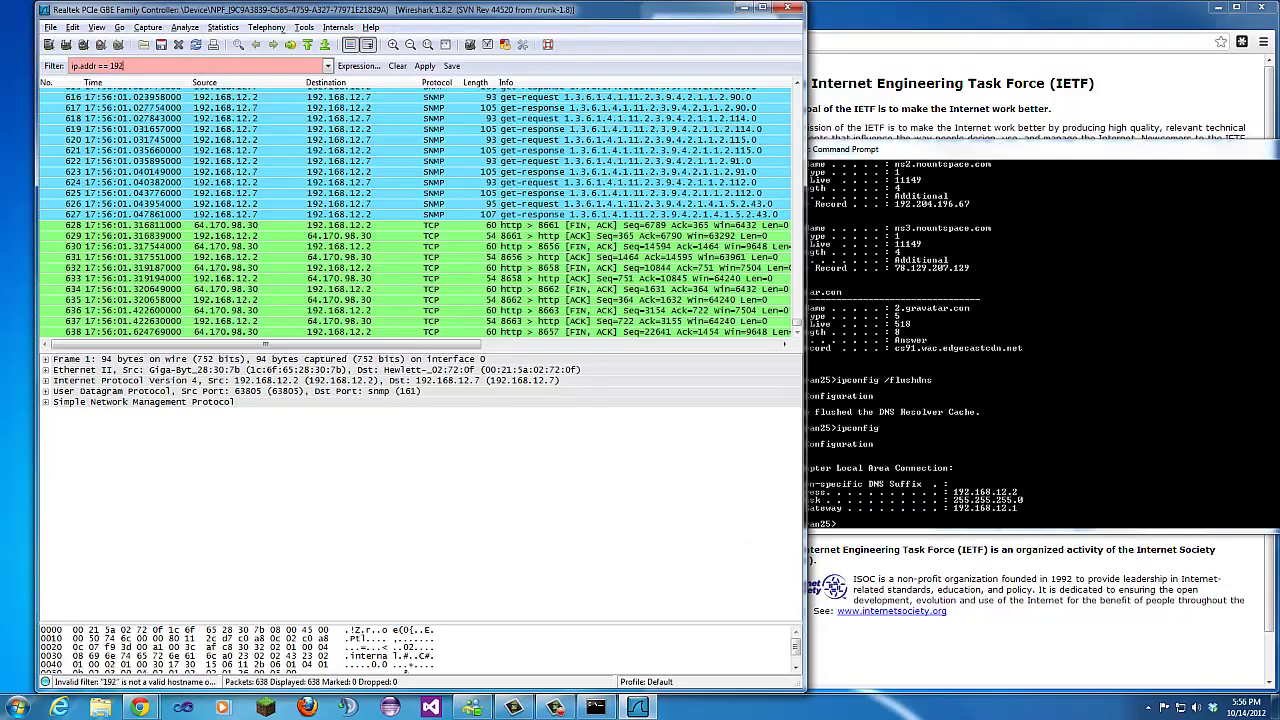
pyautogui.write('.168.12.2')
pyautogui.press('Return')
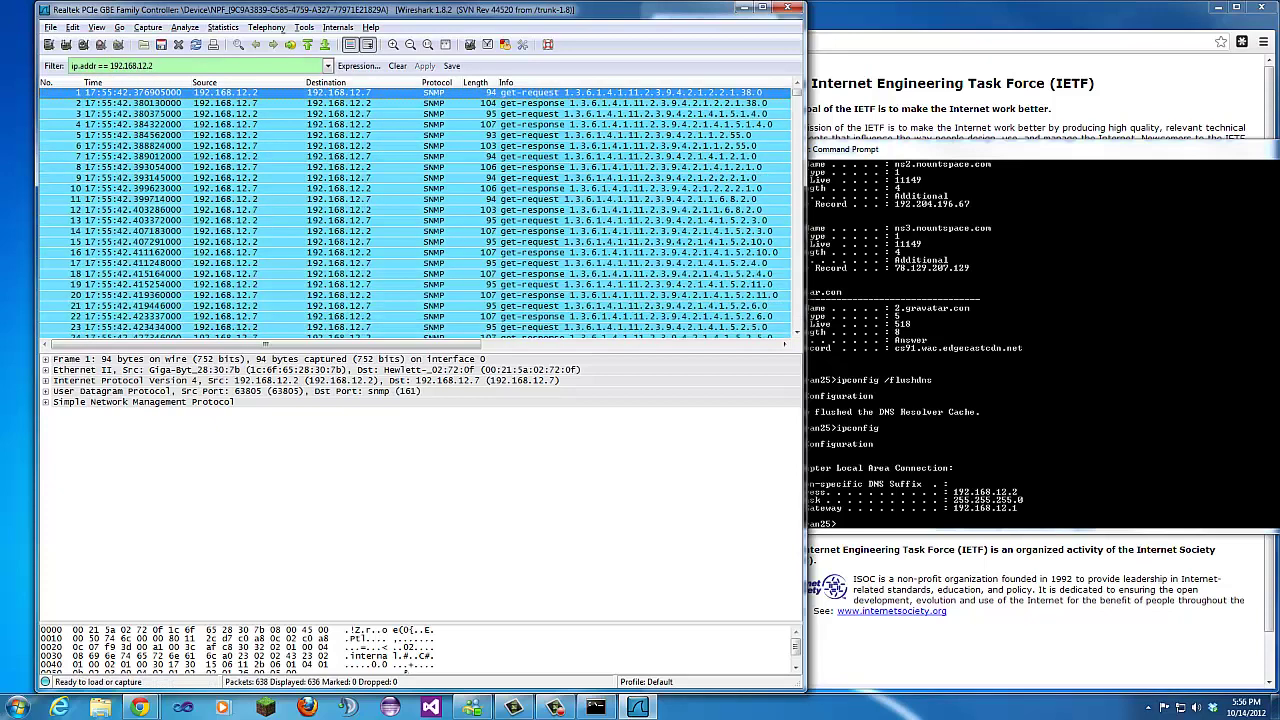
pyautogui.scroll(-20, 372, 220)
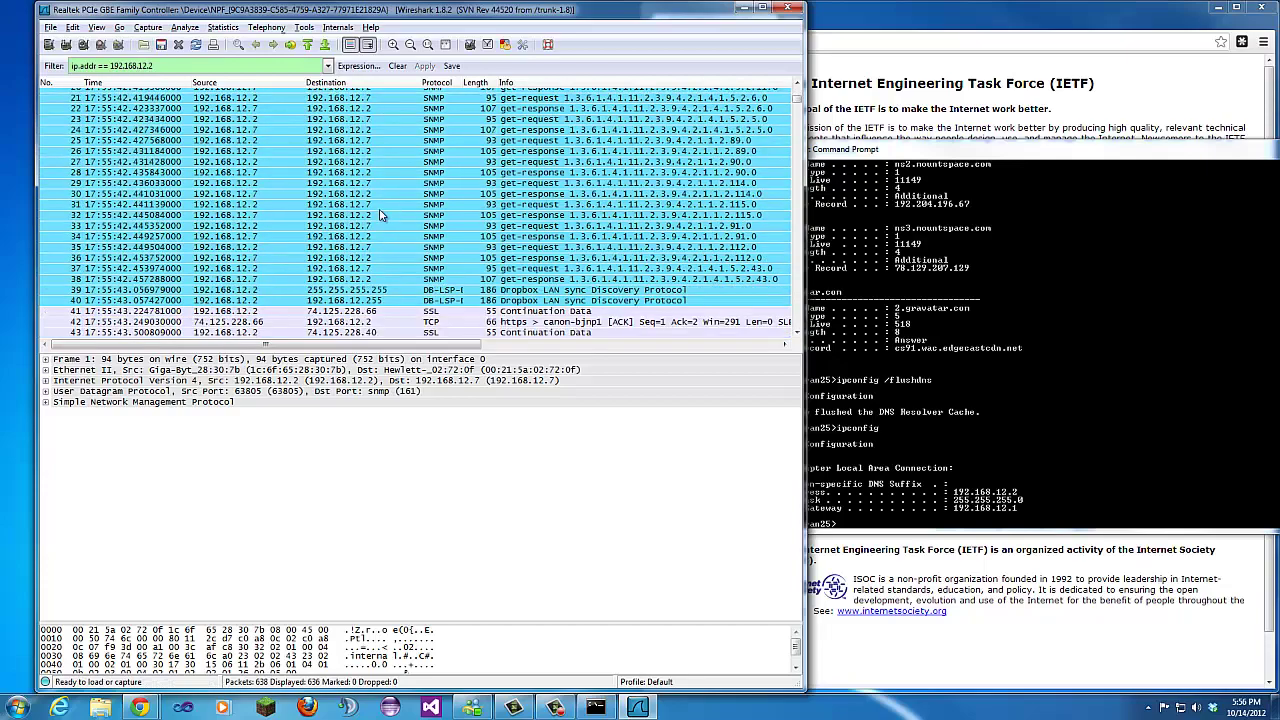
pyautogui.scroll(20, 378, 210)
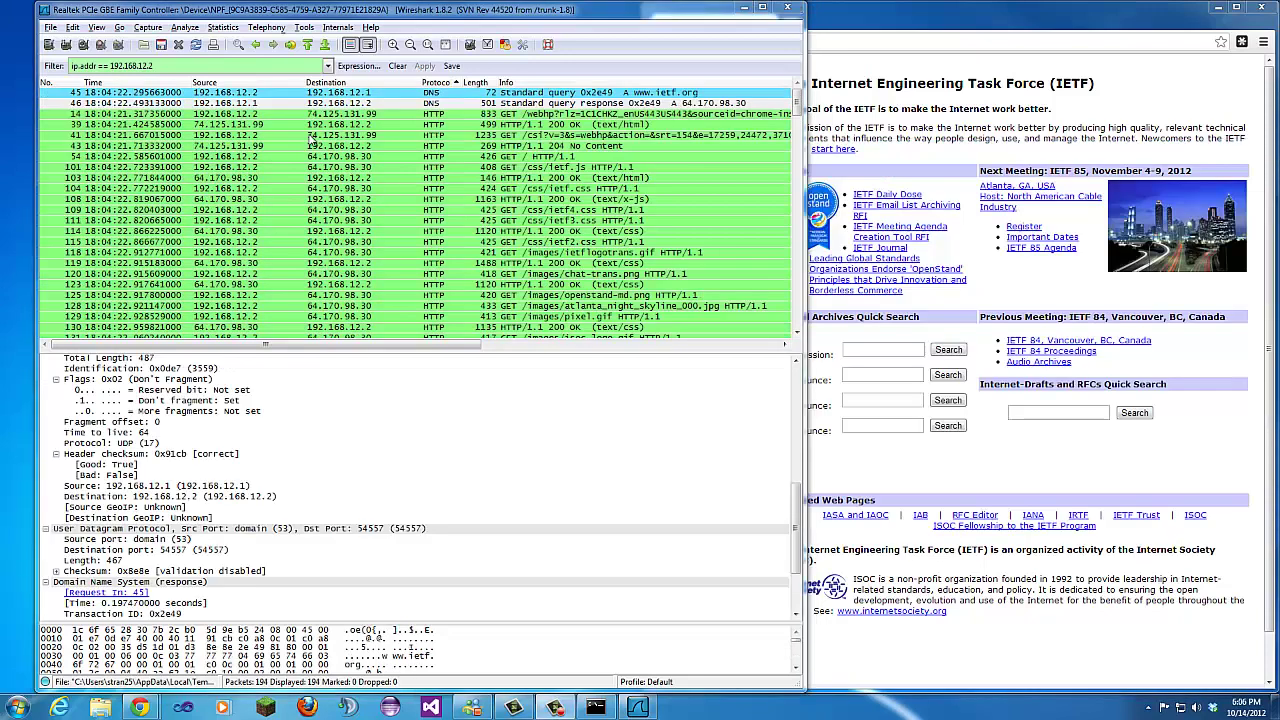
pyautogui.click(415, 96)
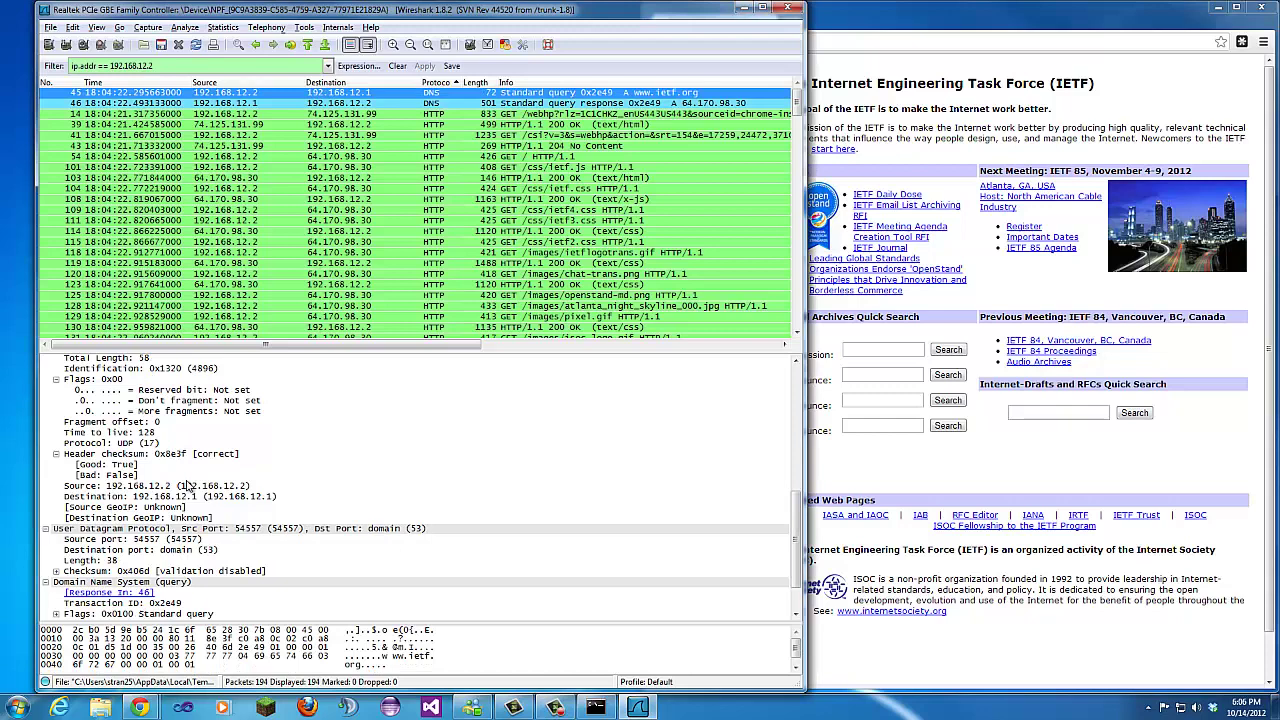
pyautogui.click(447, 104)
pyautogui.click(128, 444)
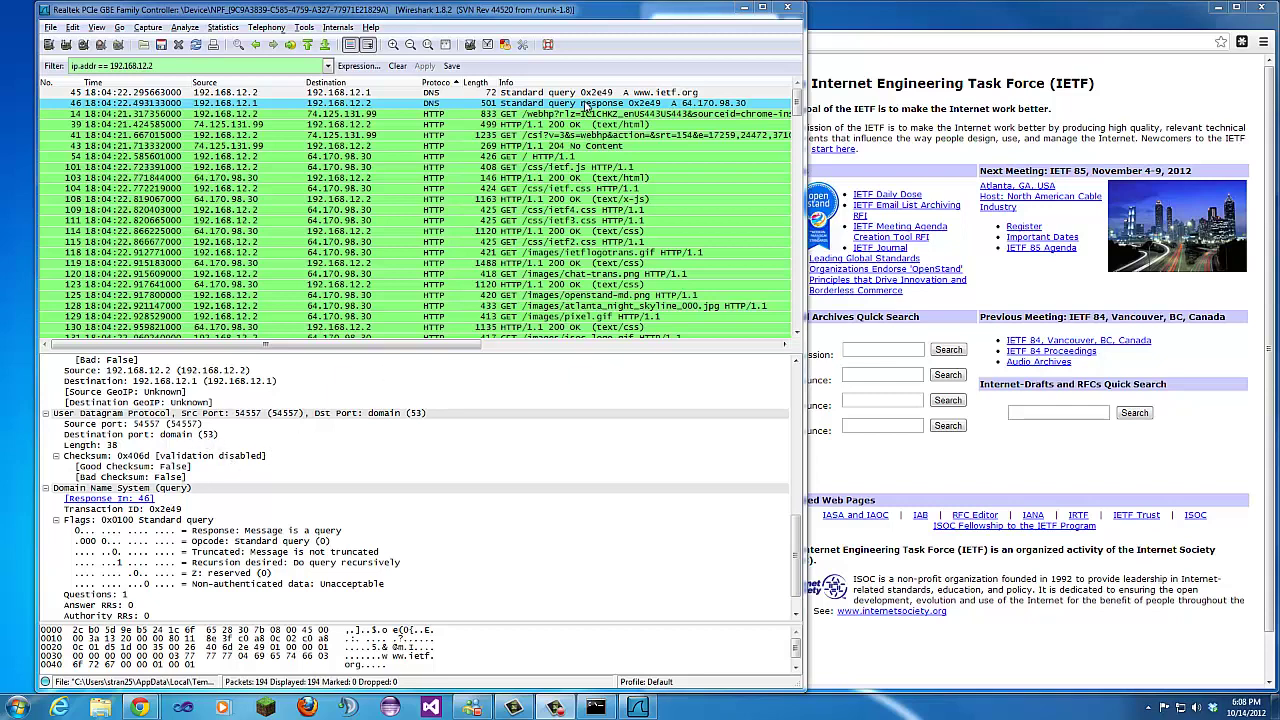
pyautogui.click(587, 103)
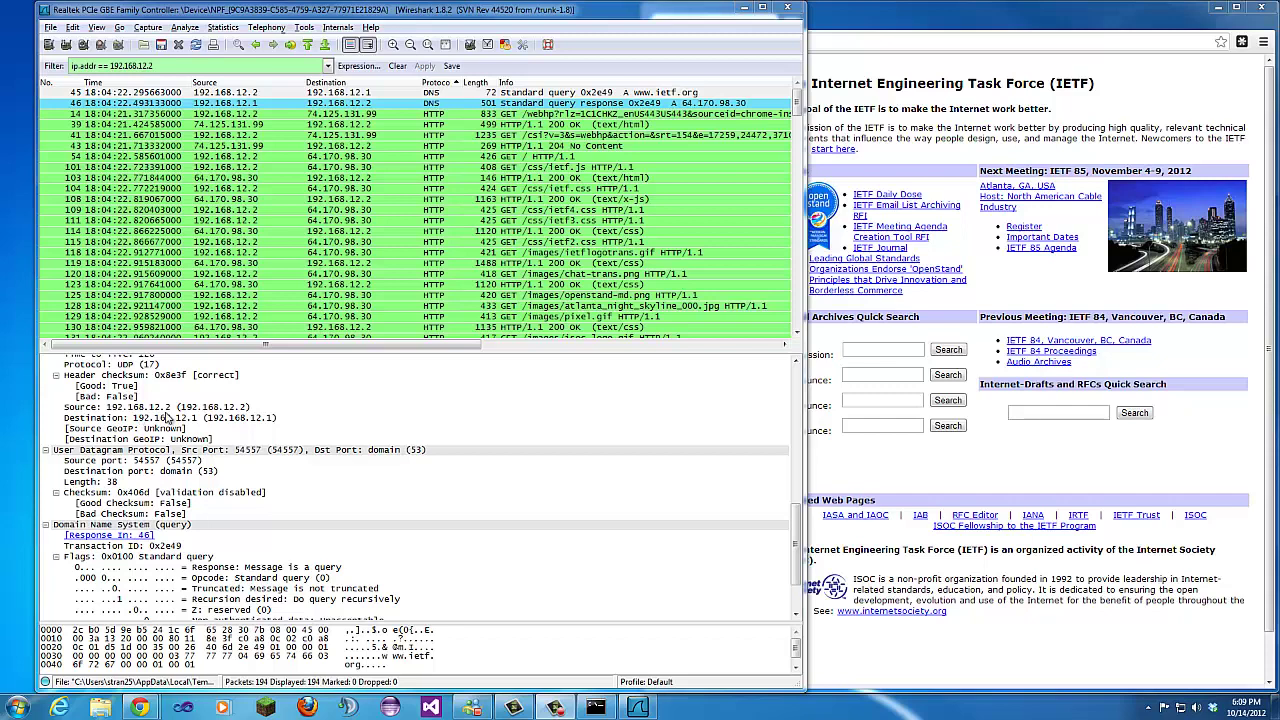
# Check the destination IP address of the DNS query, and the source and destination addresses of the DNS response
pyautogui.click(205, 420)
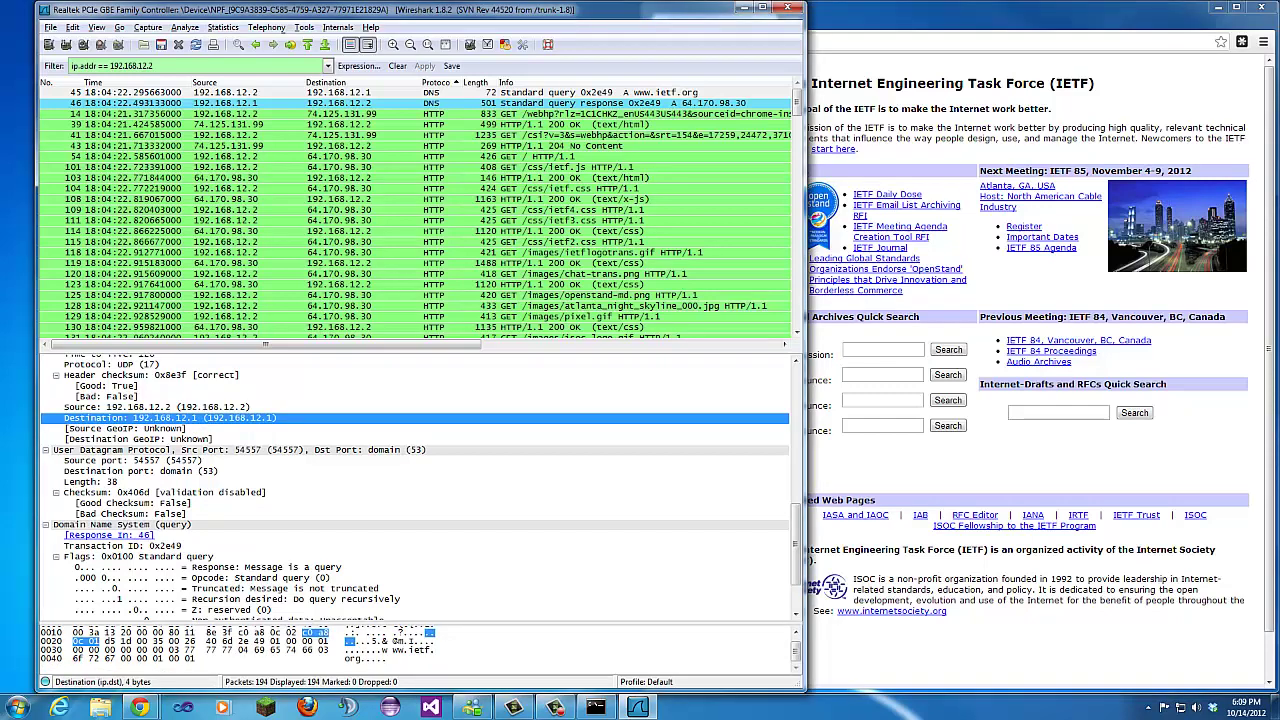
pyautogui.click(544, 106)
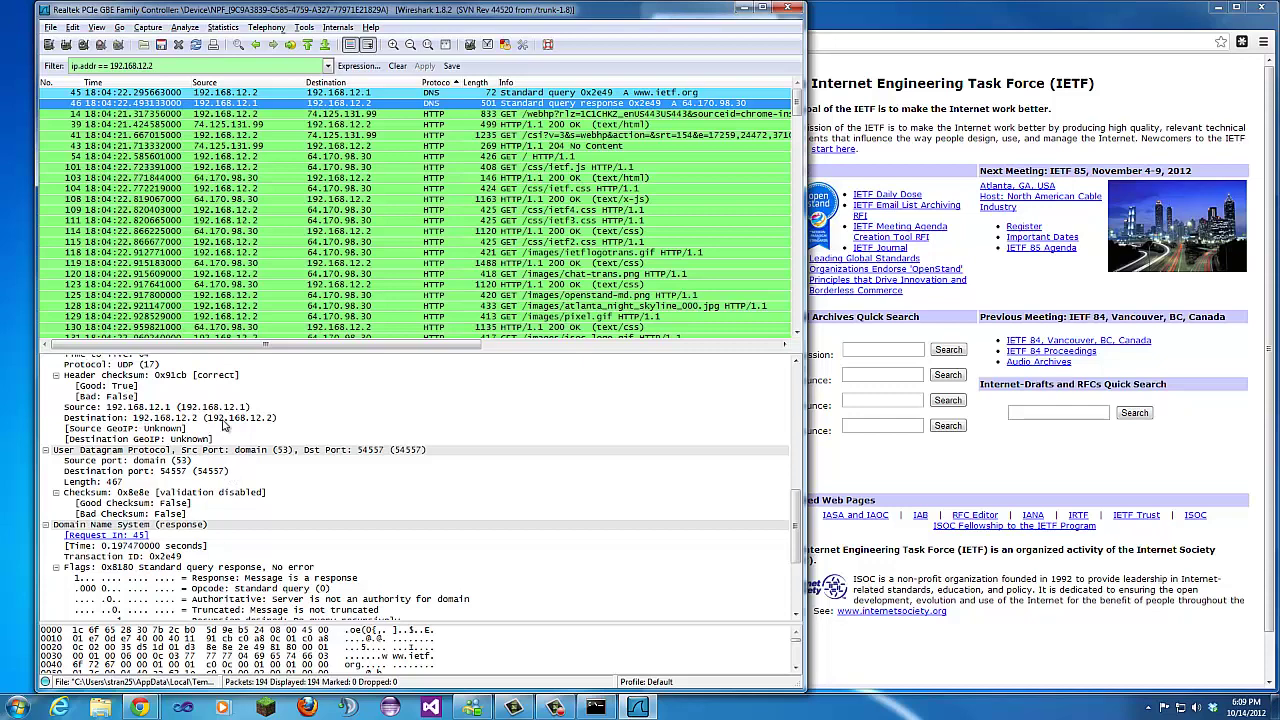
pyautogui.click(150, 423)
pyautogui.click(150, 408)
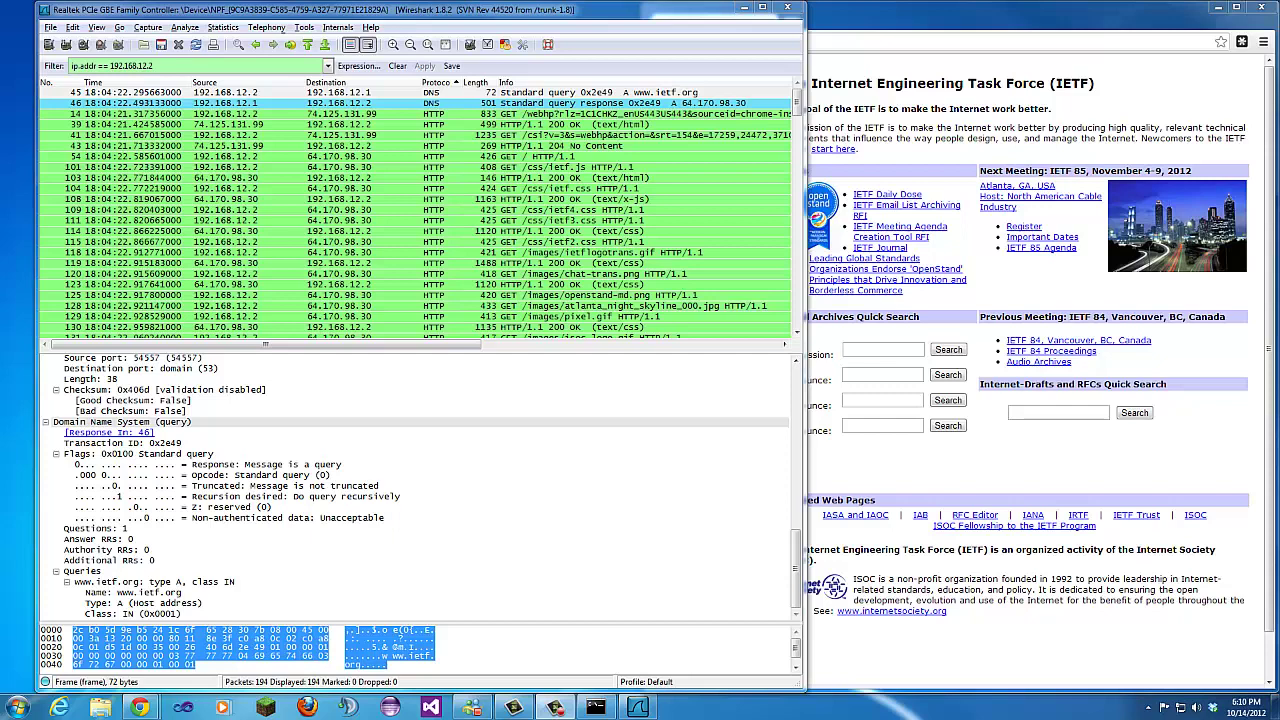
pyautogui.click(230, 588)
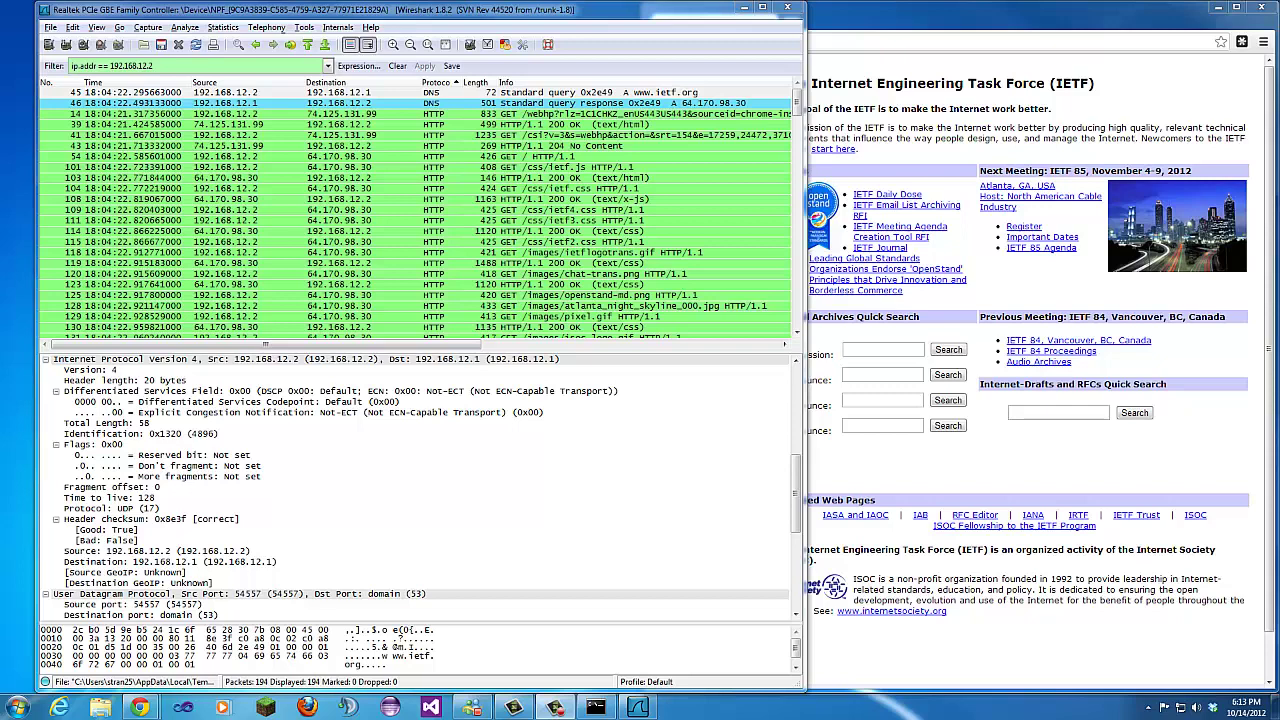
pyautogui.click(435, 95)
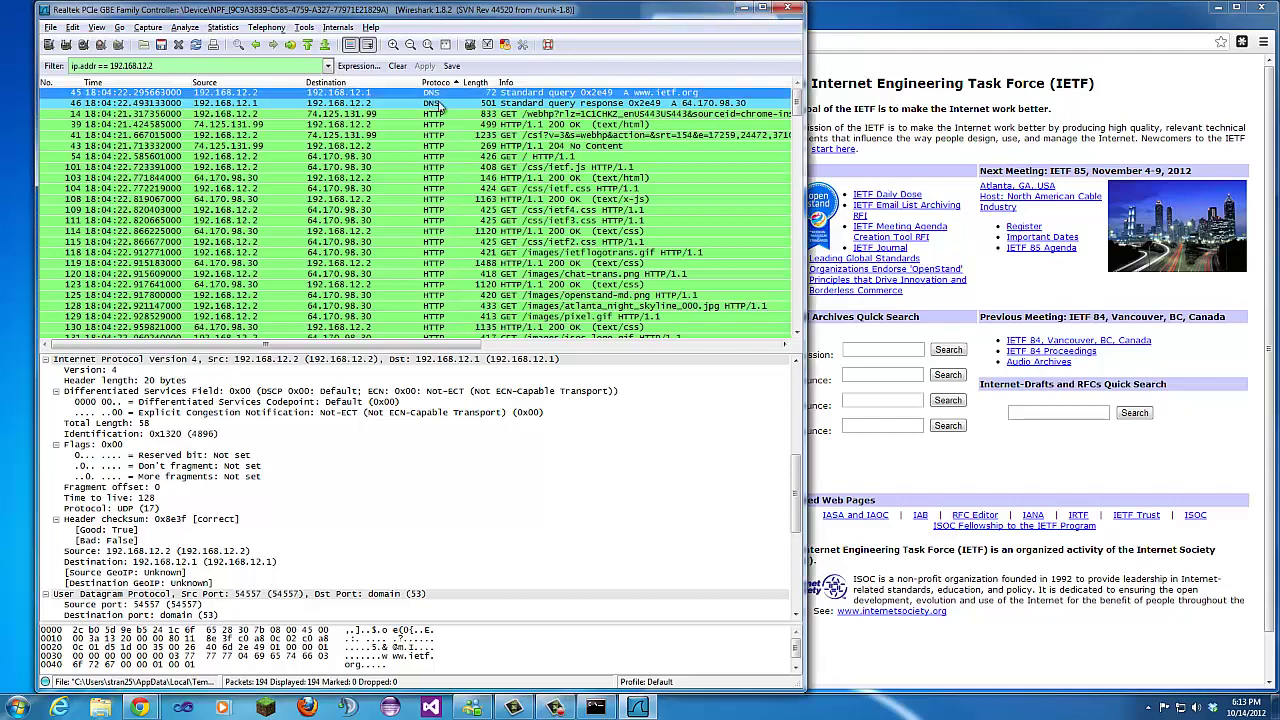
pyautogui.scroll(-5, 535, 197)
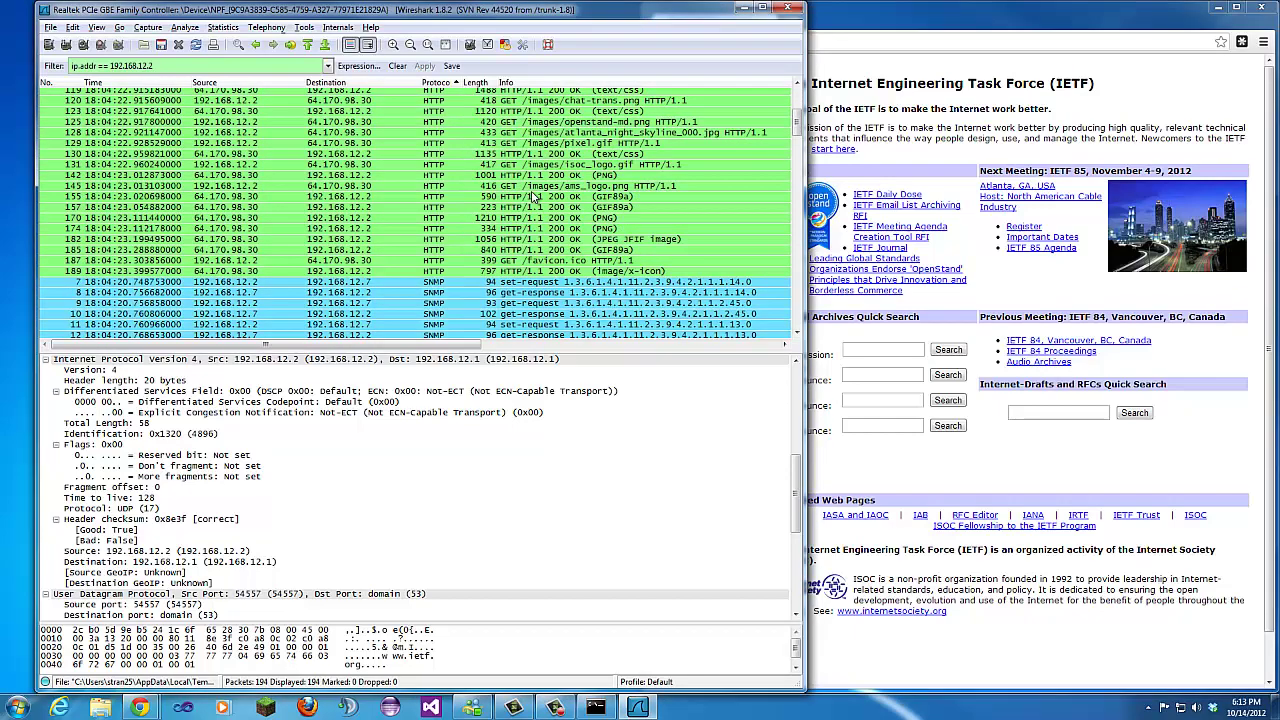
# Look through the SNMP and TCP packets further down the filtered list and return to the DNS packets
pyautogui.scroll(-14, 533, 197)
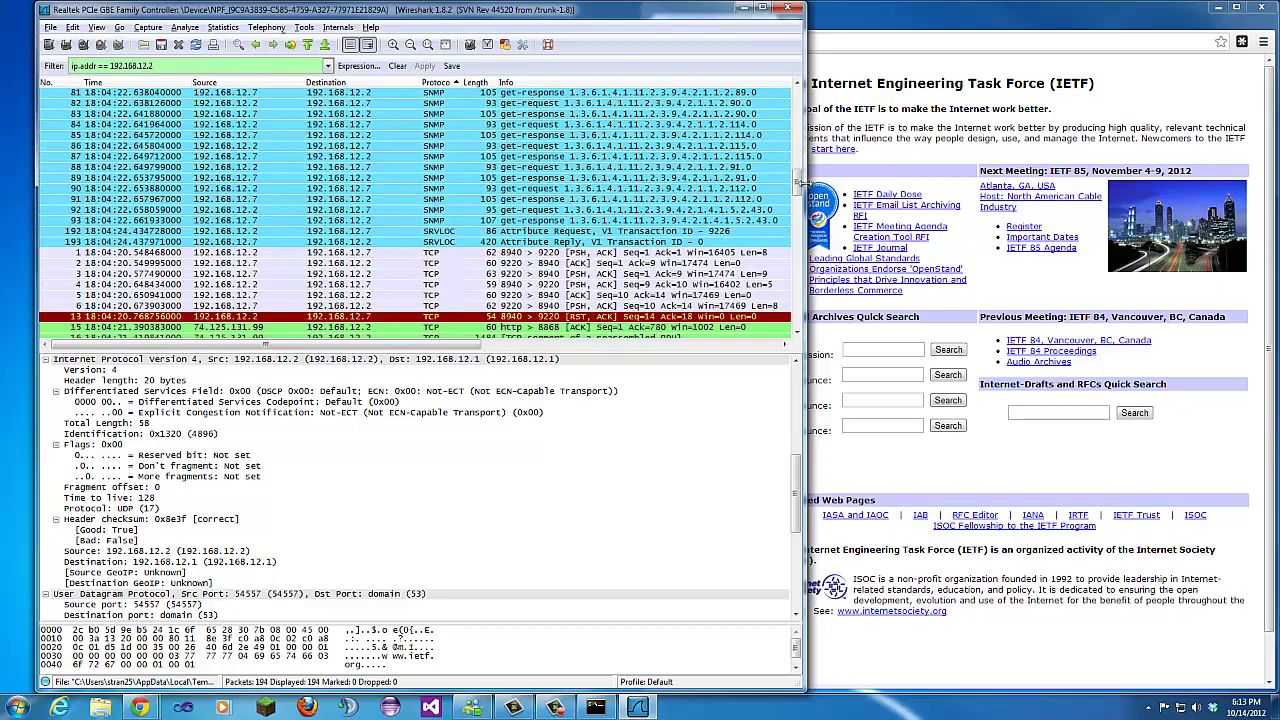
pyautogui.moveTo(797, 184); pyautogui.dragTo(795, 90)
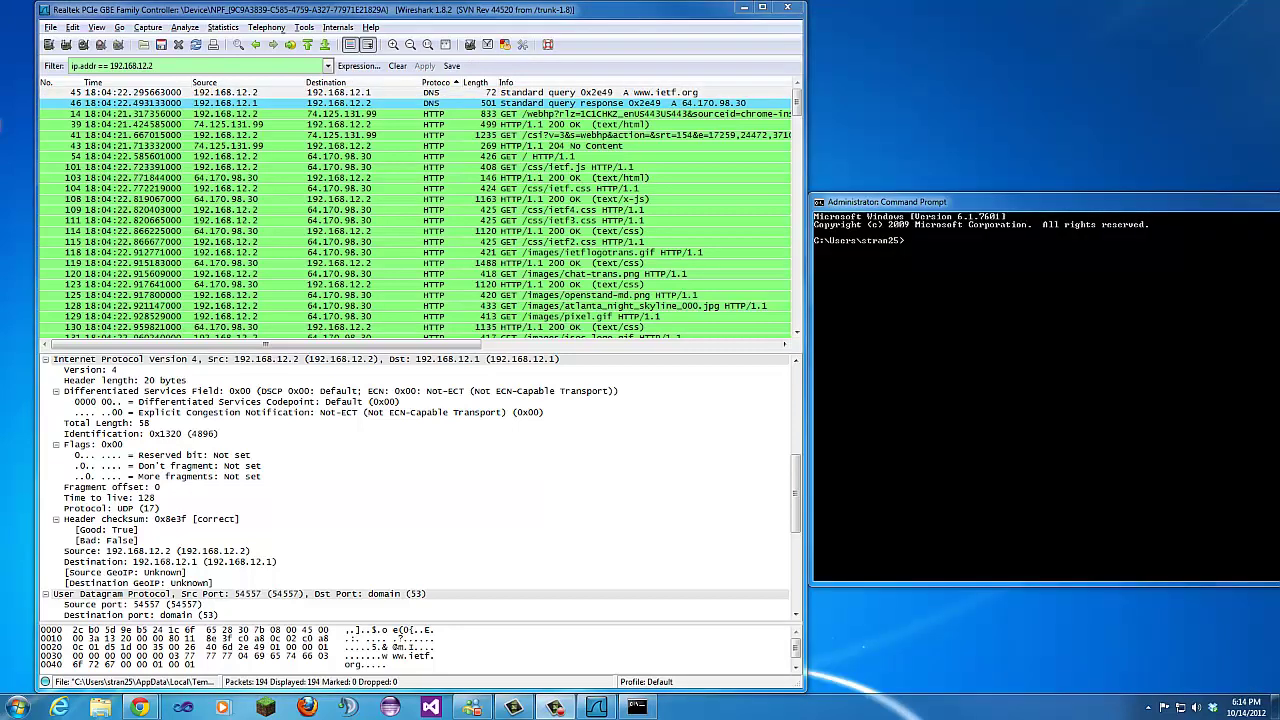
pyautogui.click(84, 46)
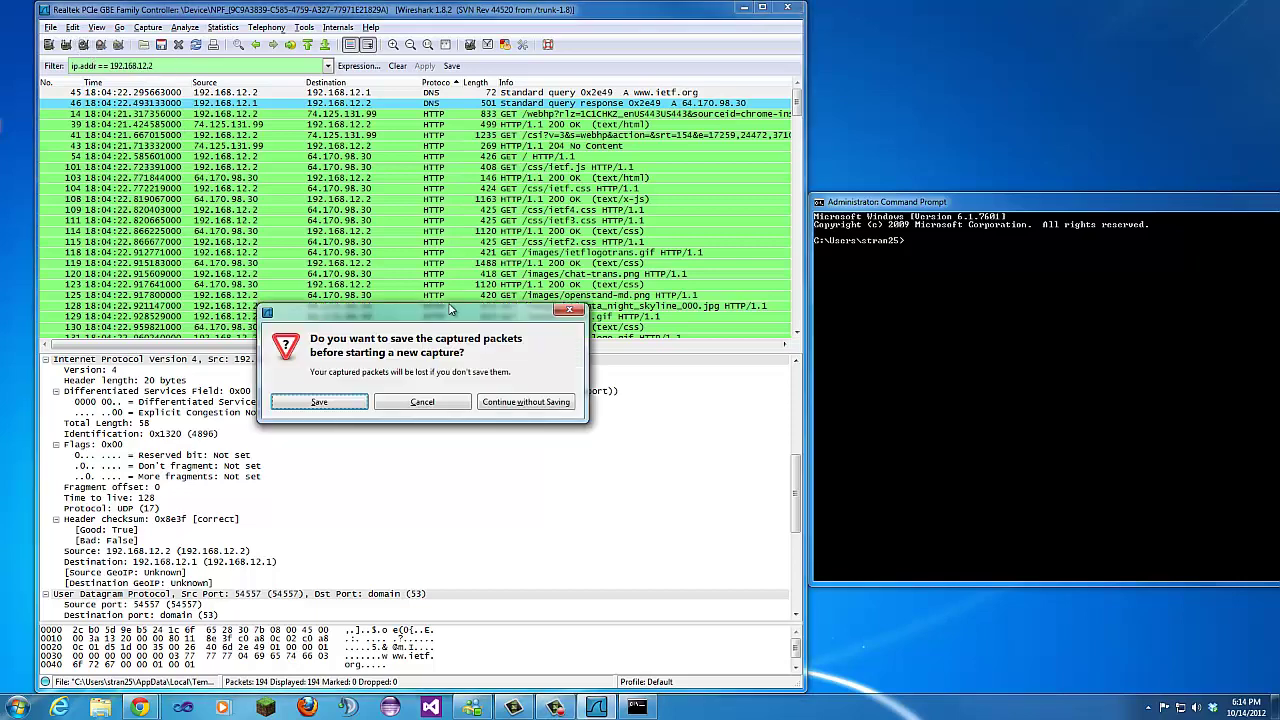
pyautogui.click(548, 404)
pyautogui.click(970, 247)
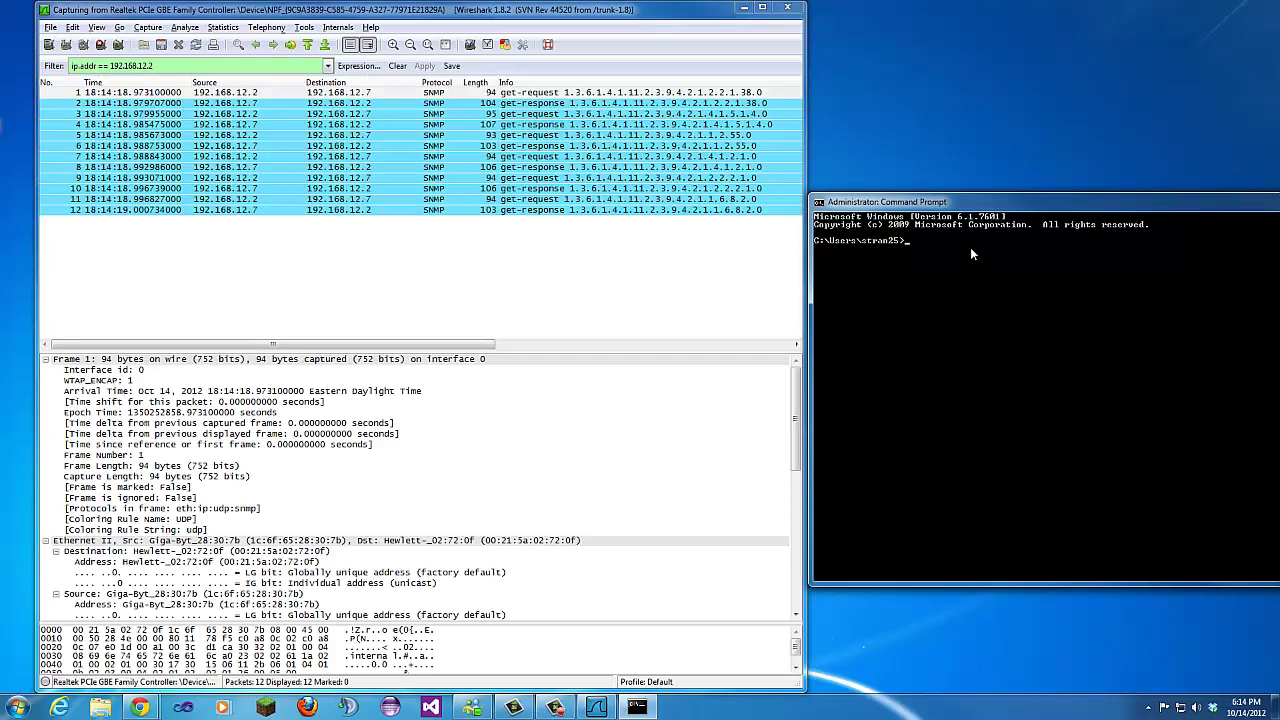
pyautogui.write('nslook')
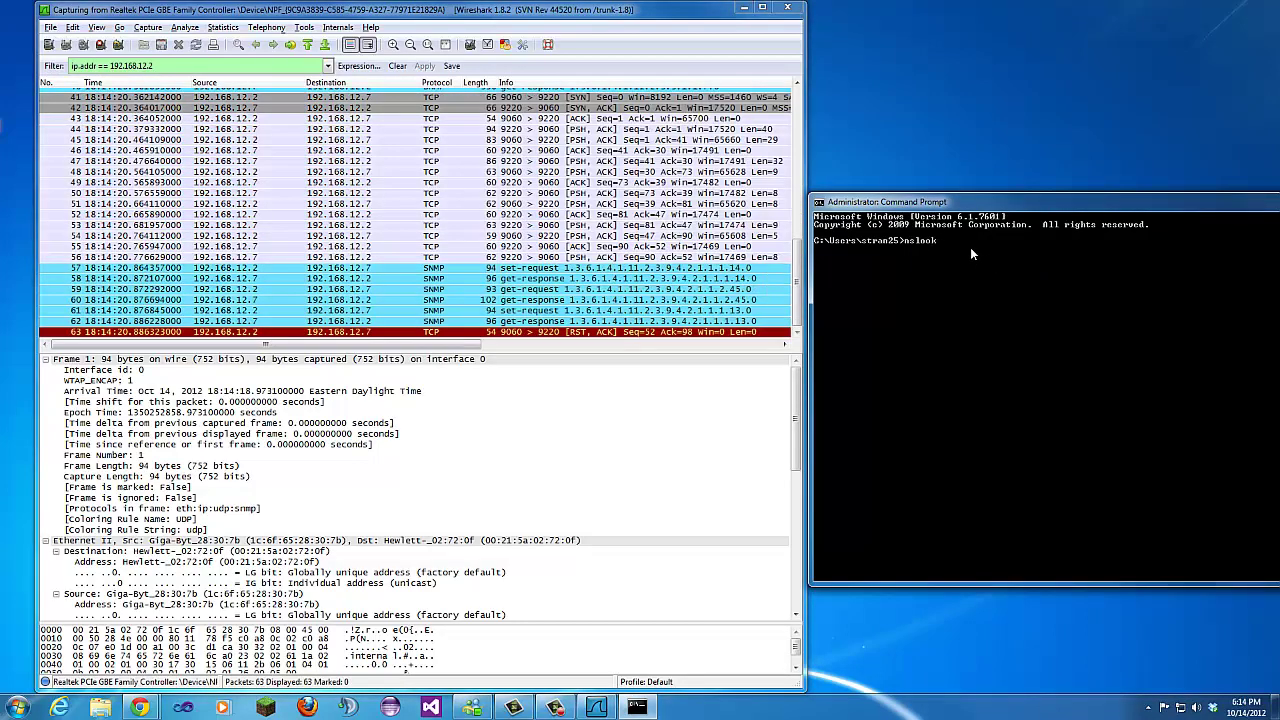
pyautogui.write('up ww')
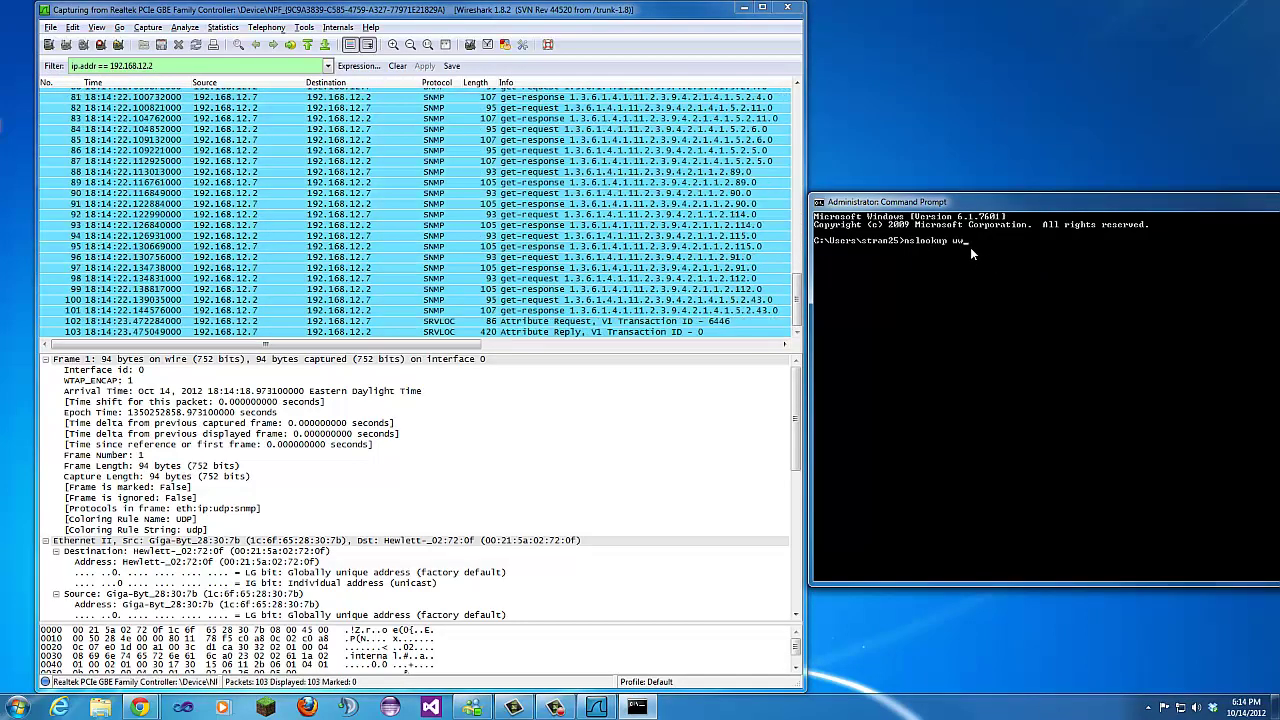
pyautogui.write('w.mit.edu')
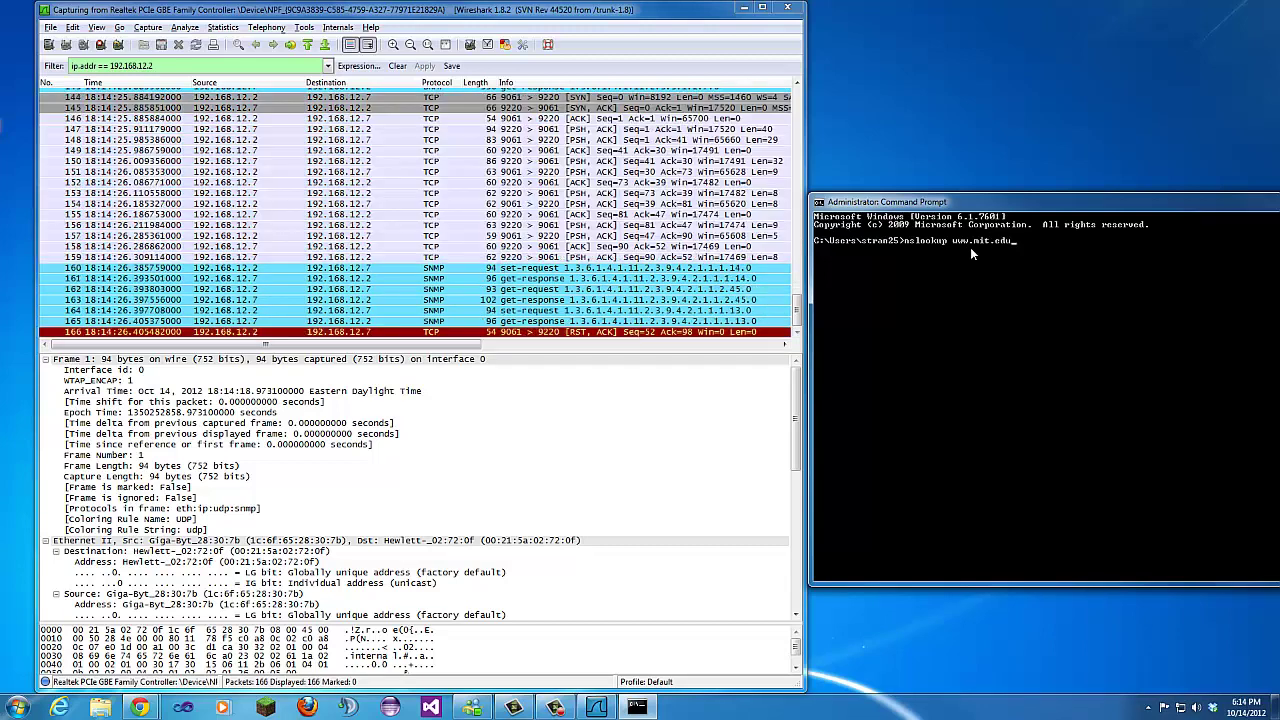
pyautogui.press('Return')
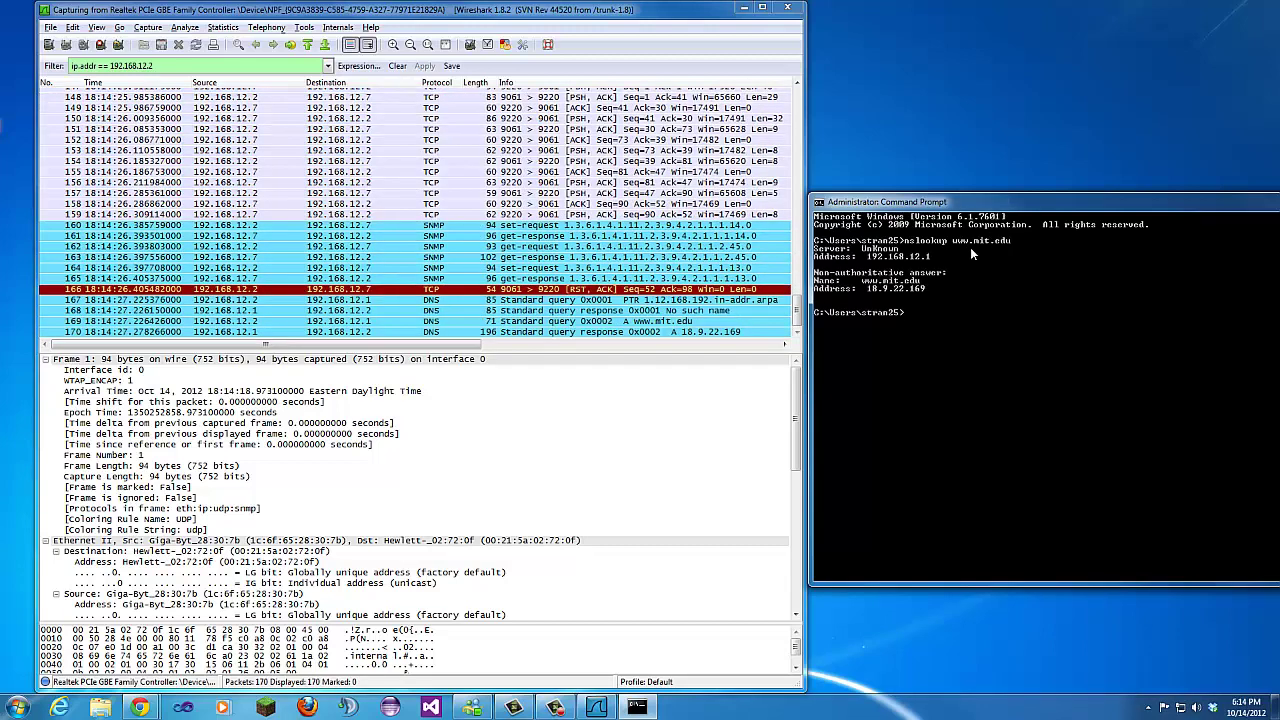
pyautogui.click(100, 44)
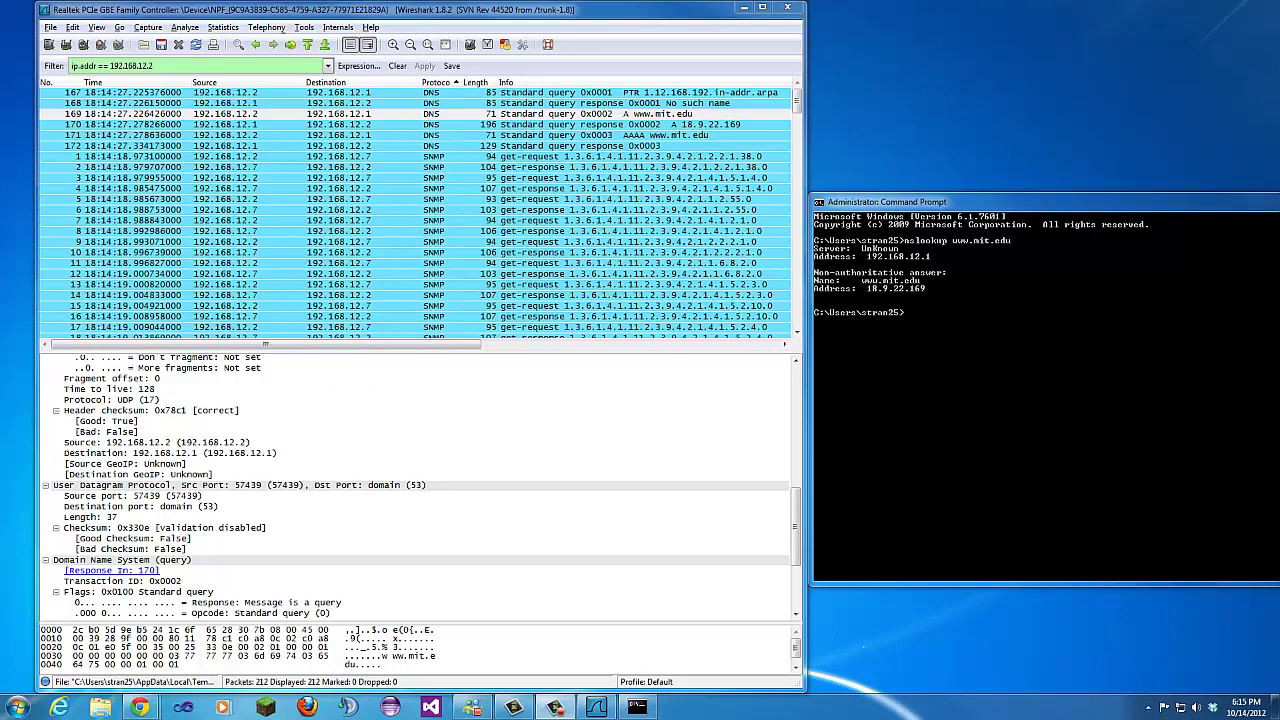
pyautogui.click(543, 117)
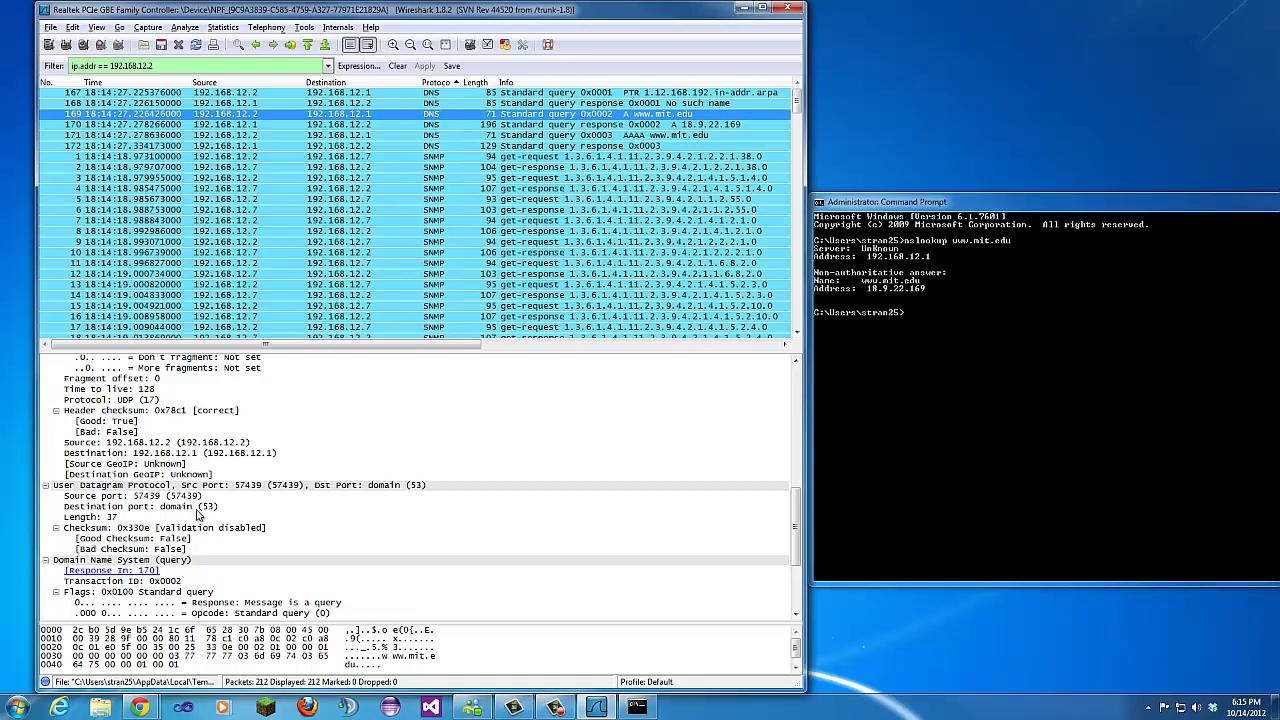
pyautogui.click(512, 126)
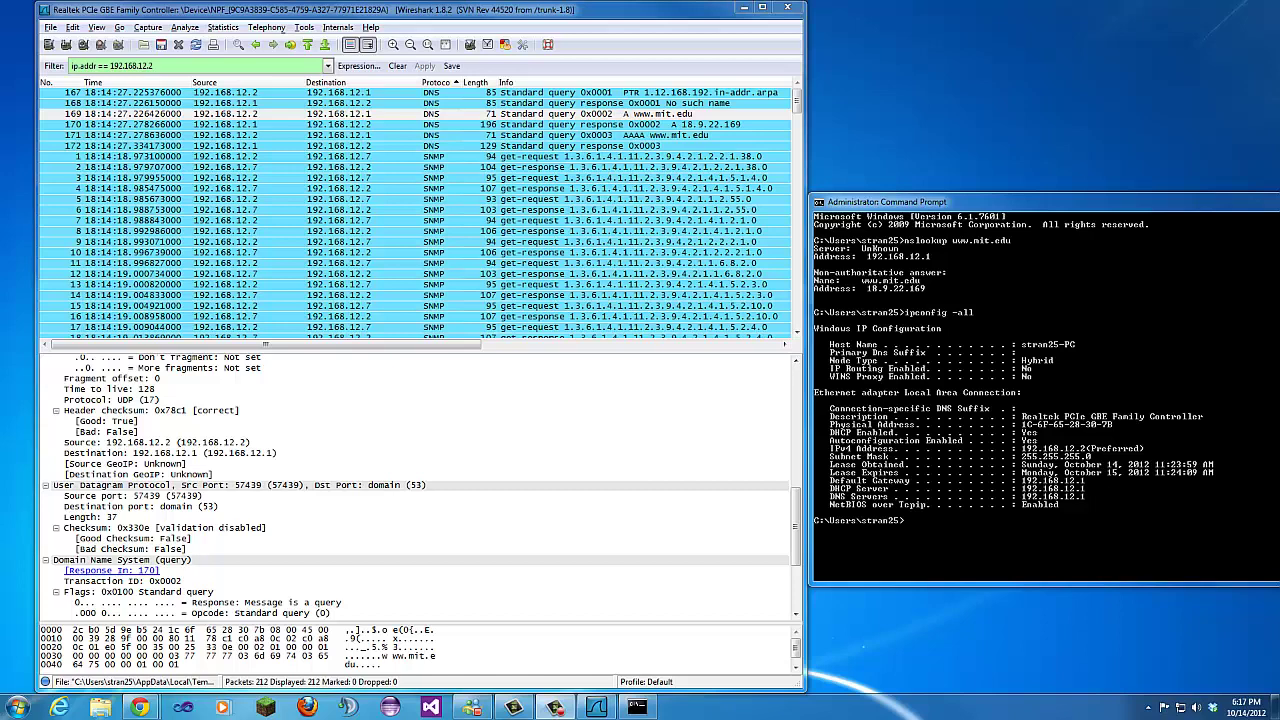
pyautogui.click(504, 114)
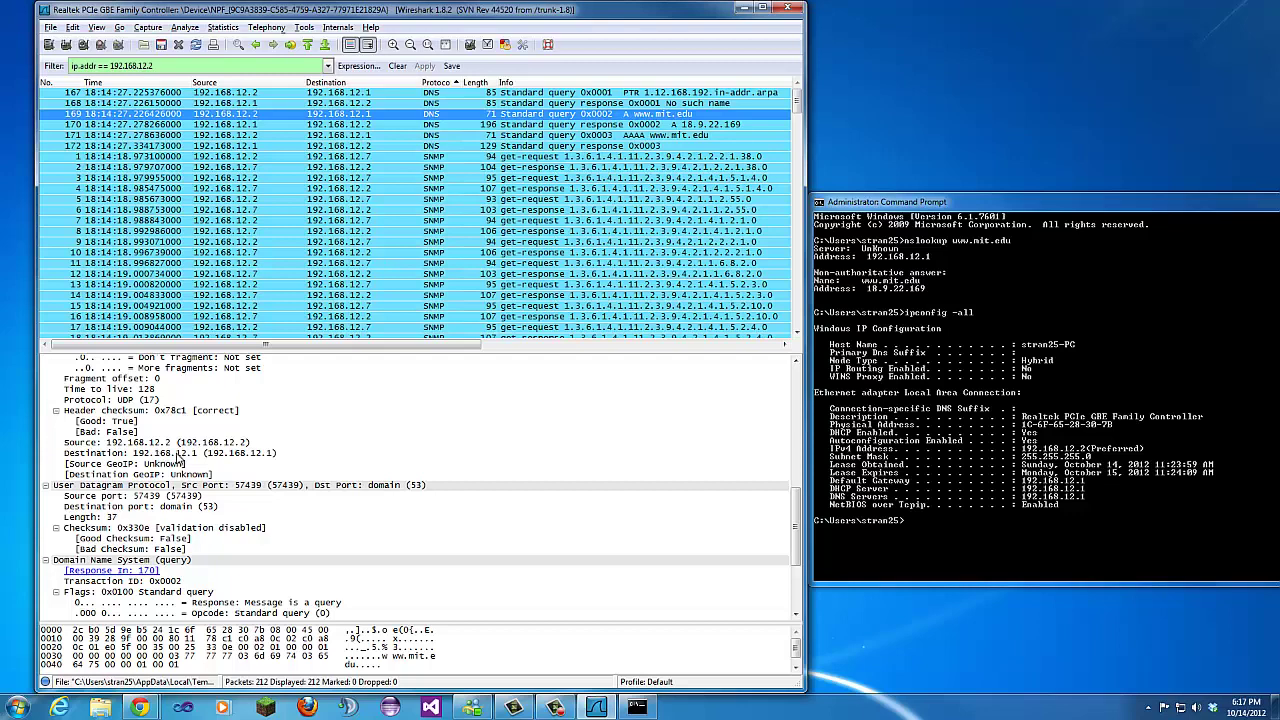
pyautogui.click(178, 455)
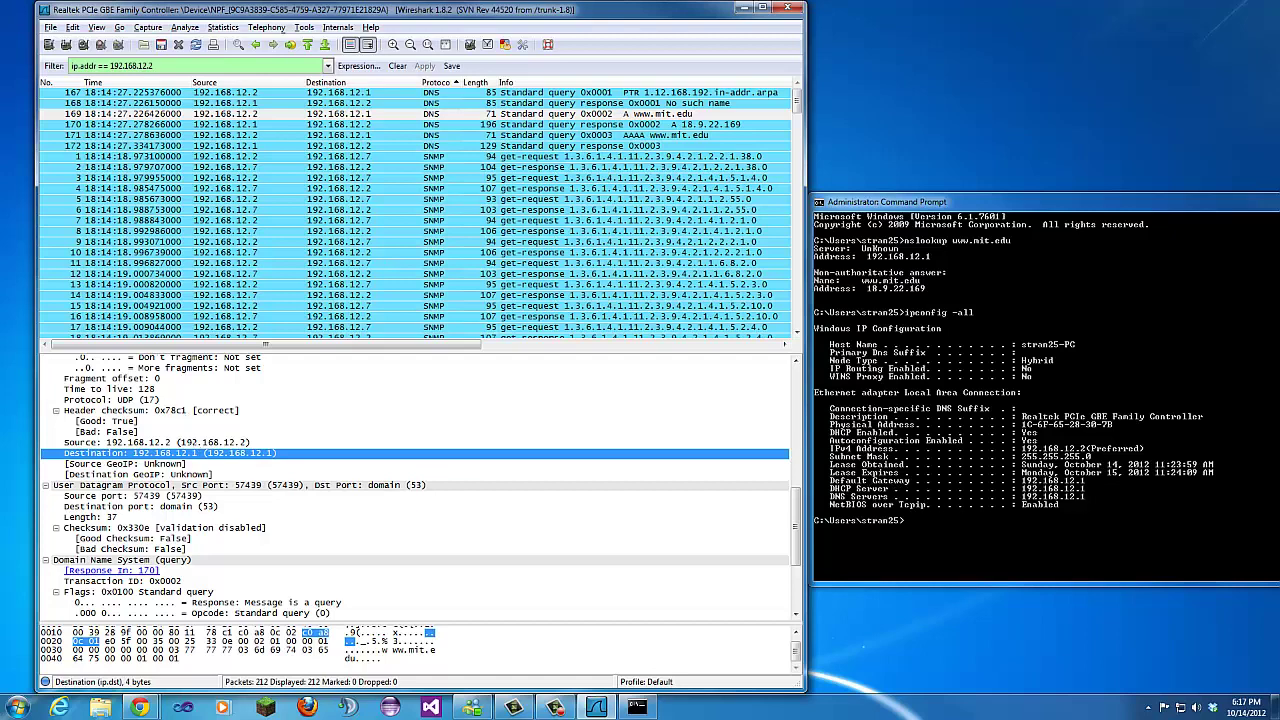
pyautogui.scroll(-4, 415, 485)
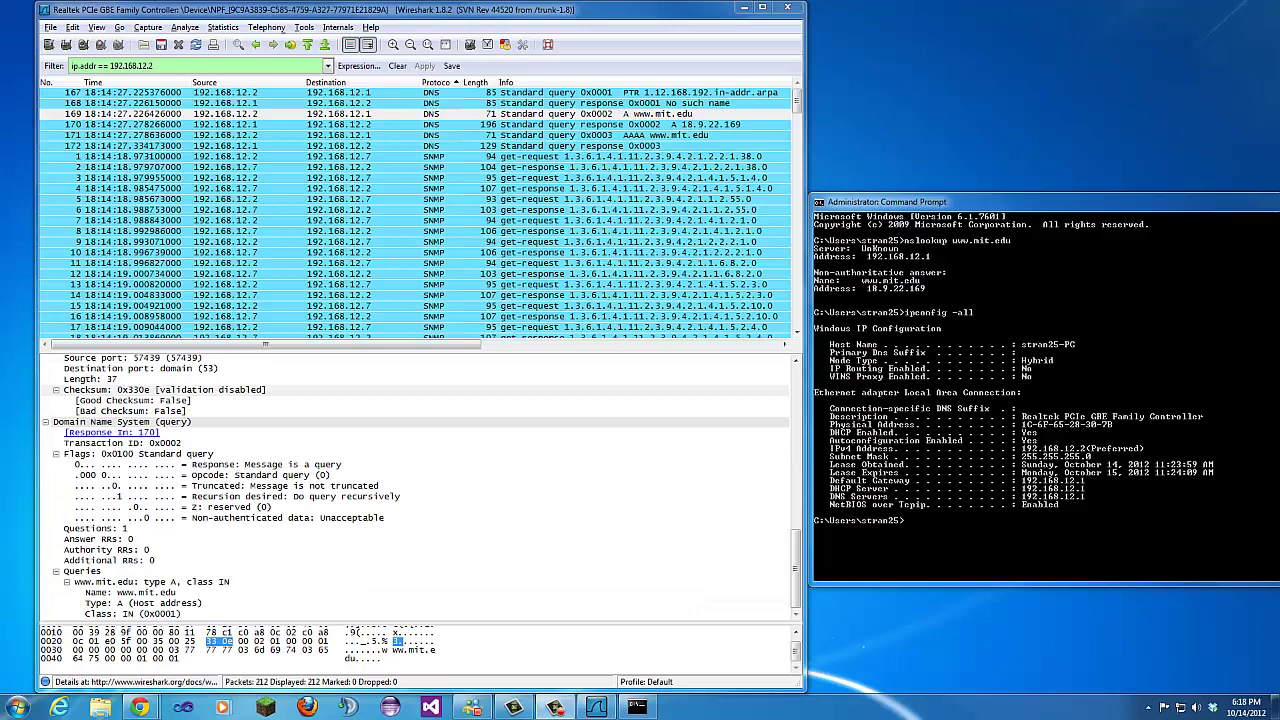
pyautogui.click(176, 584)
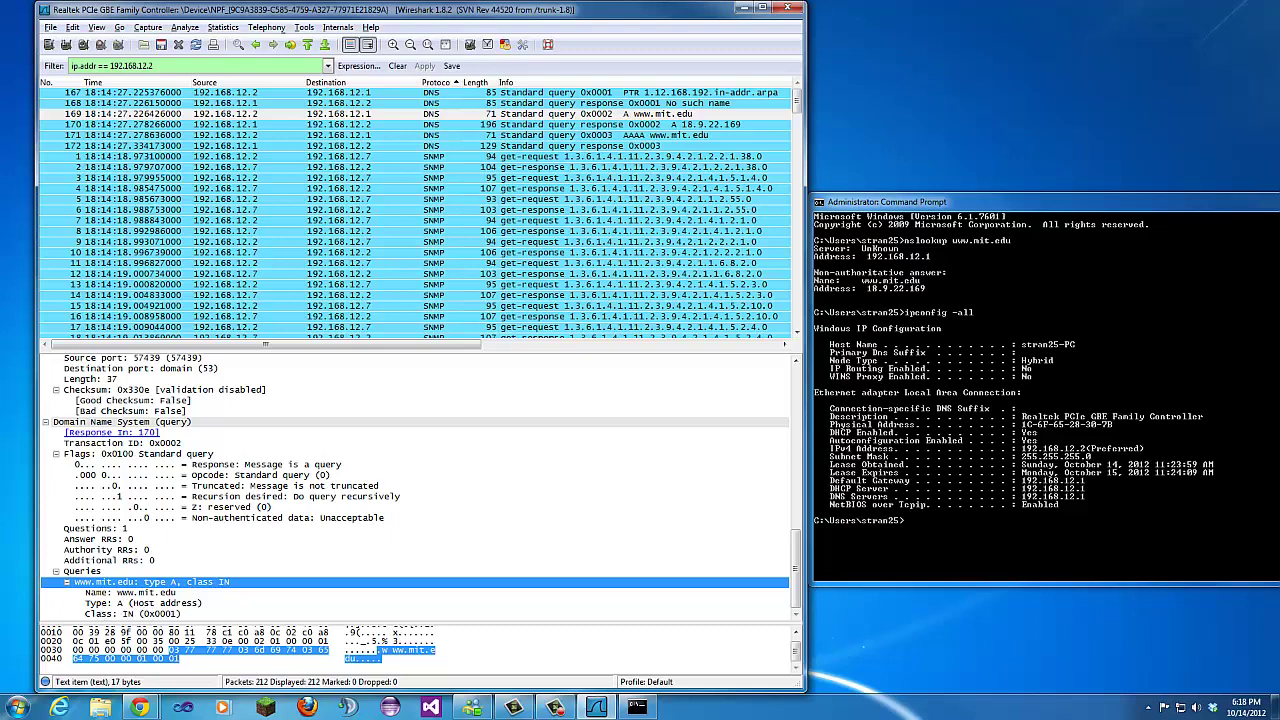
pyautogui.press('F10')
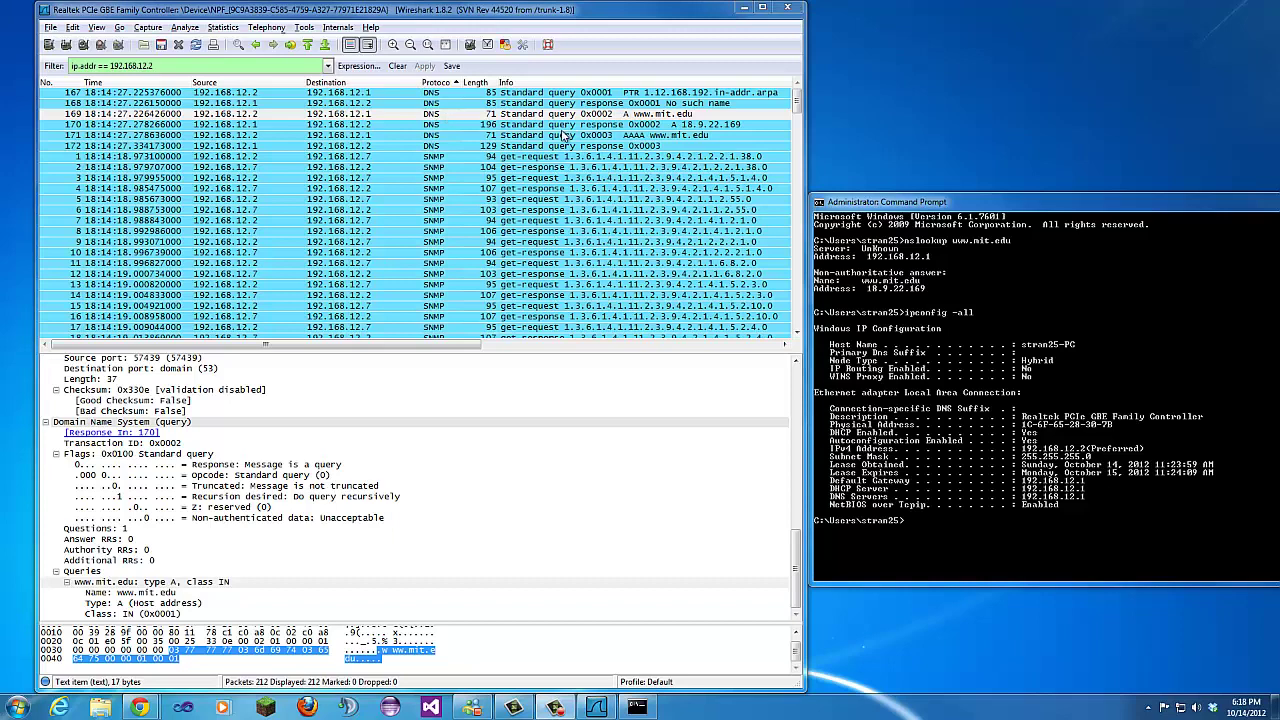
pyautogui.click(525, 125)
pyautogui.scroll(-10, 455, 442)
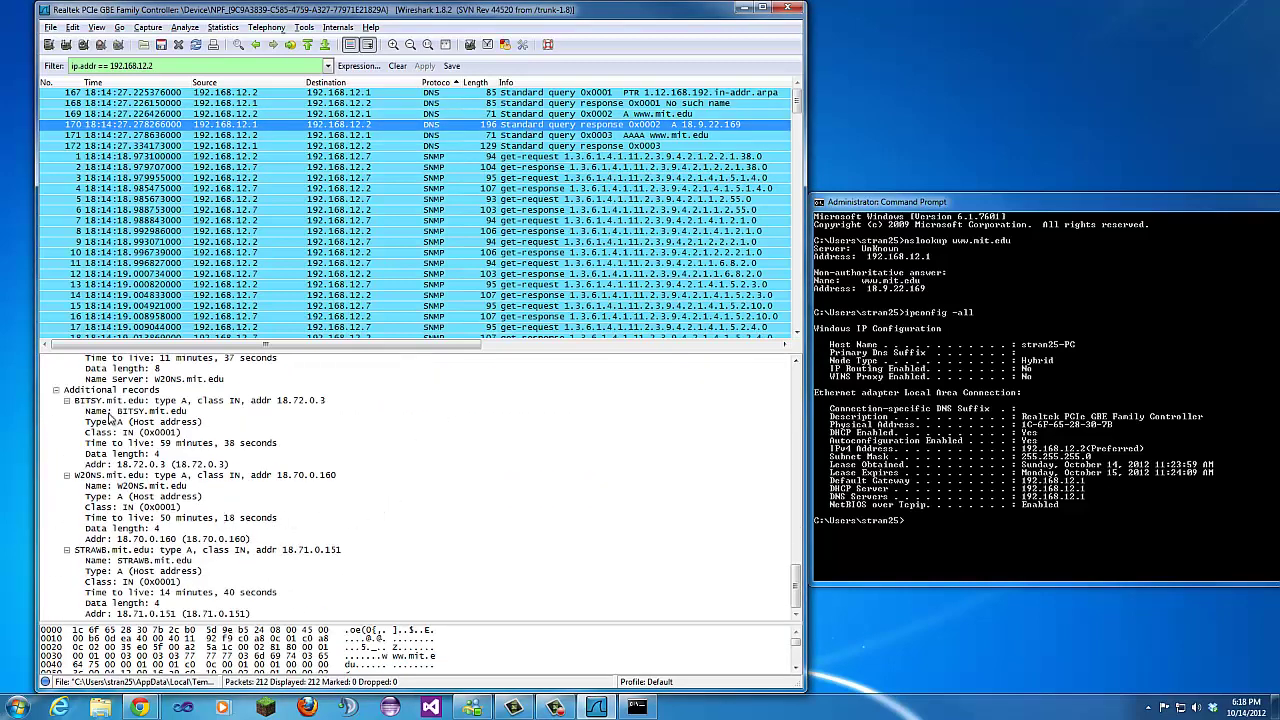
pyautogui.scroll(2, 117, 447)
pyautogui.scroll(10, 117, 447)
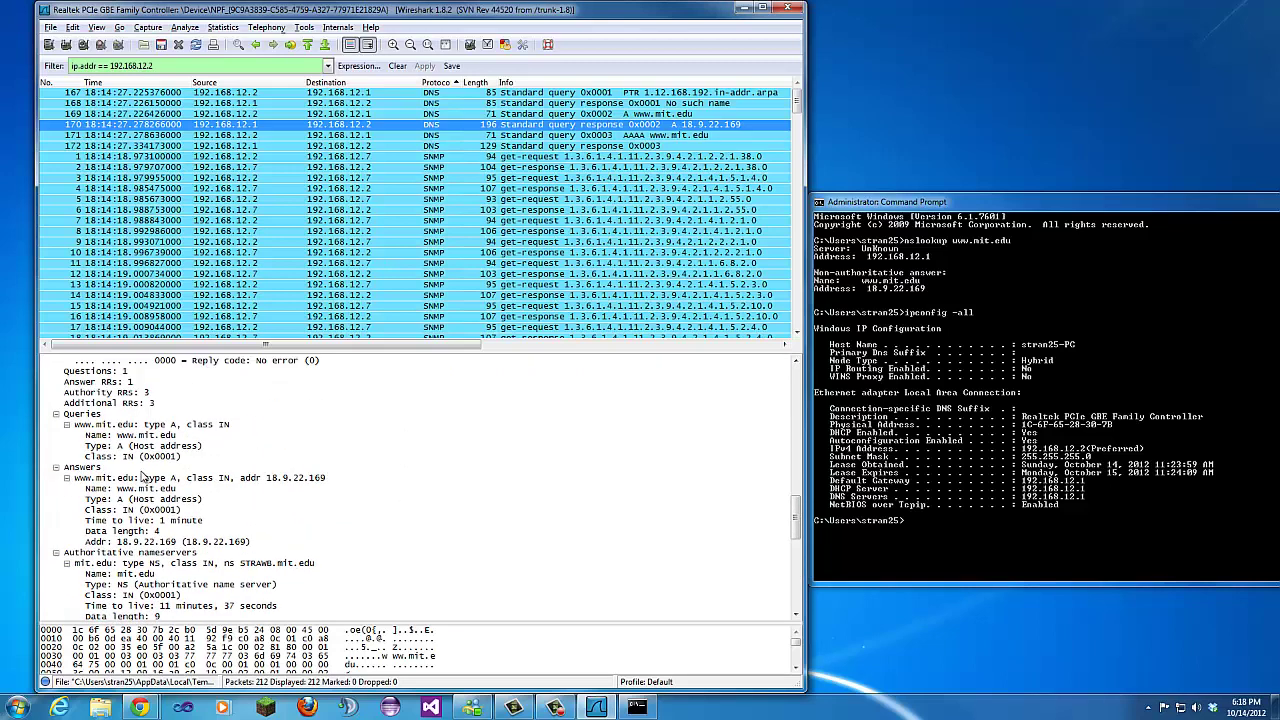
pyautogui.scroll(-2, 80, 508)
pyautogui.scroll(1, 84, 506)
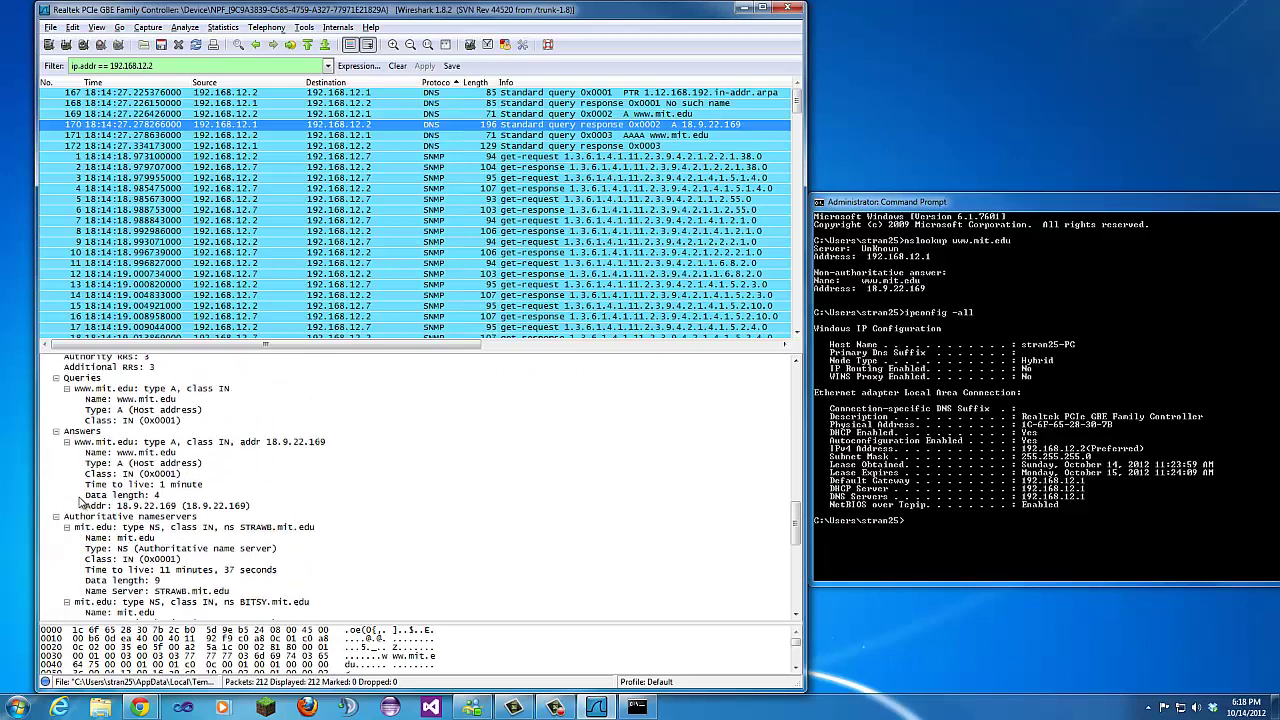
pyautogui.click(56, 432)
pyautogui.click(56, 432)
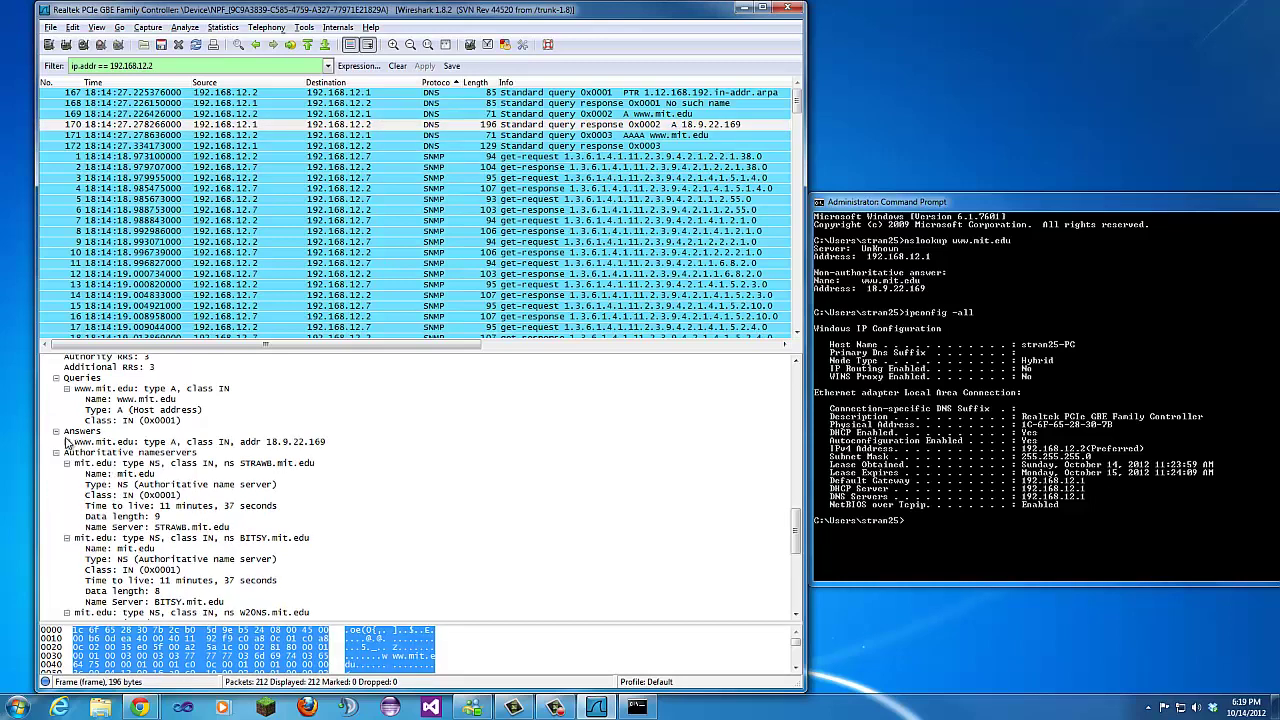
pyautogui.click(67, 442)
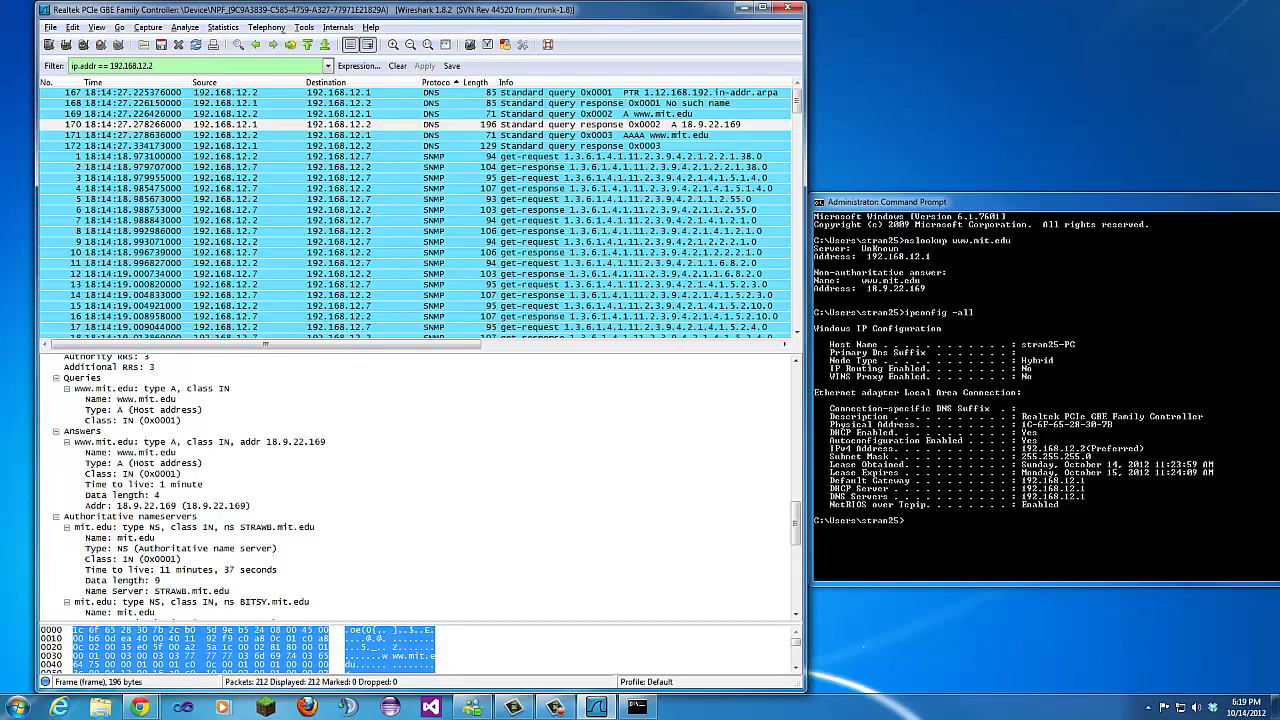
pyautogui.click(204, 444)
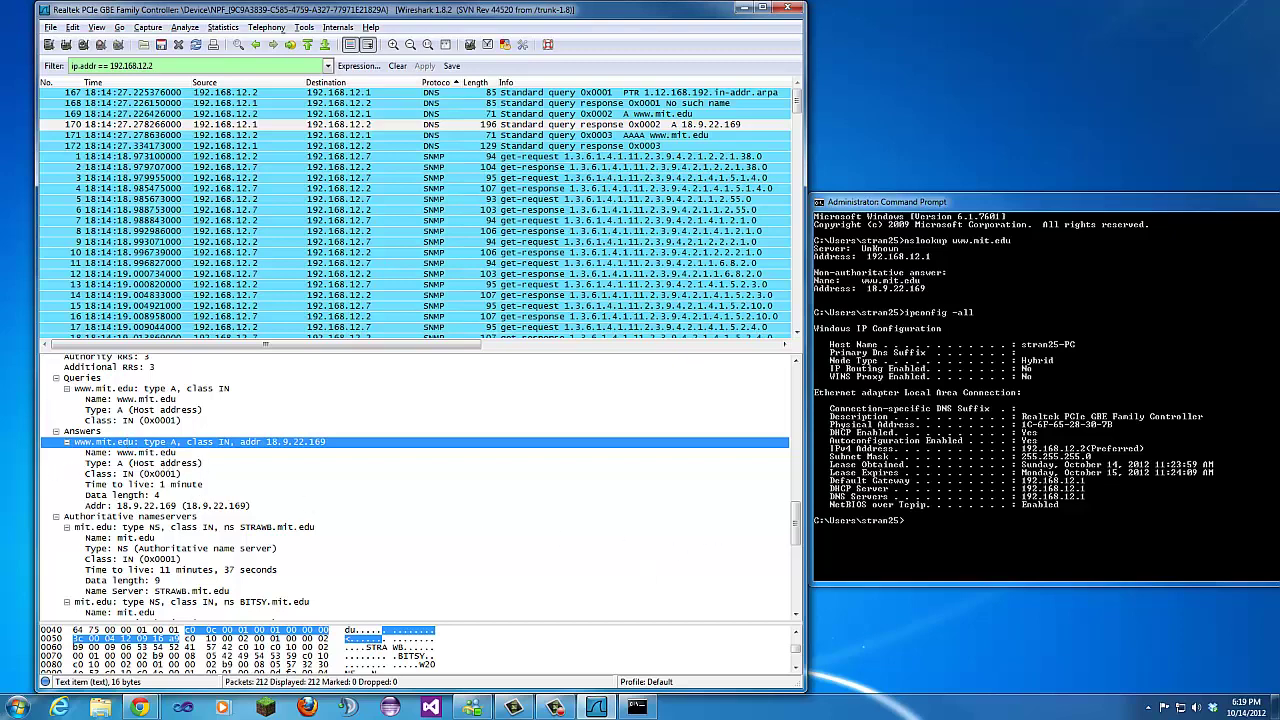
pyautogui.press('F10')
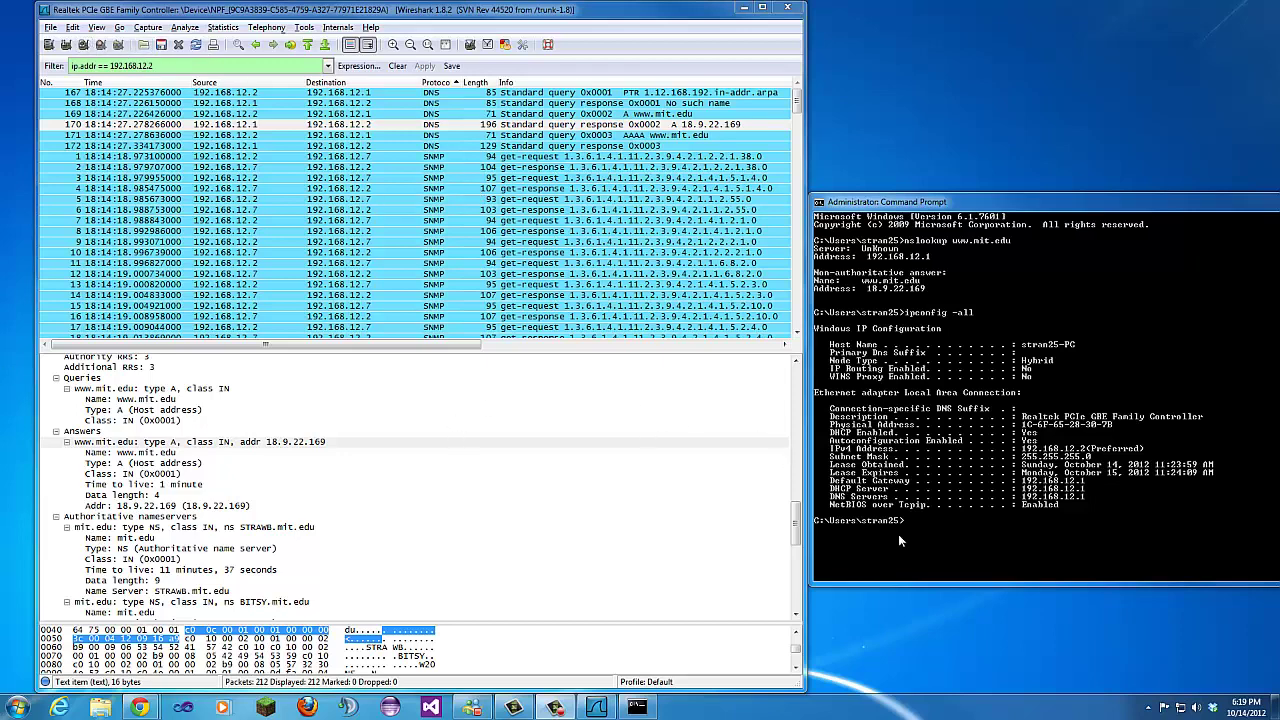
# Capture the traffic of nslookup -type=NS mit.edu, without saving the previous packets, and sort the new packets by protocol
pyautogui.click(952, 530)
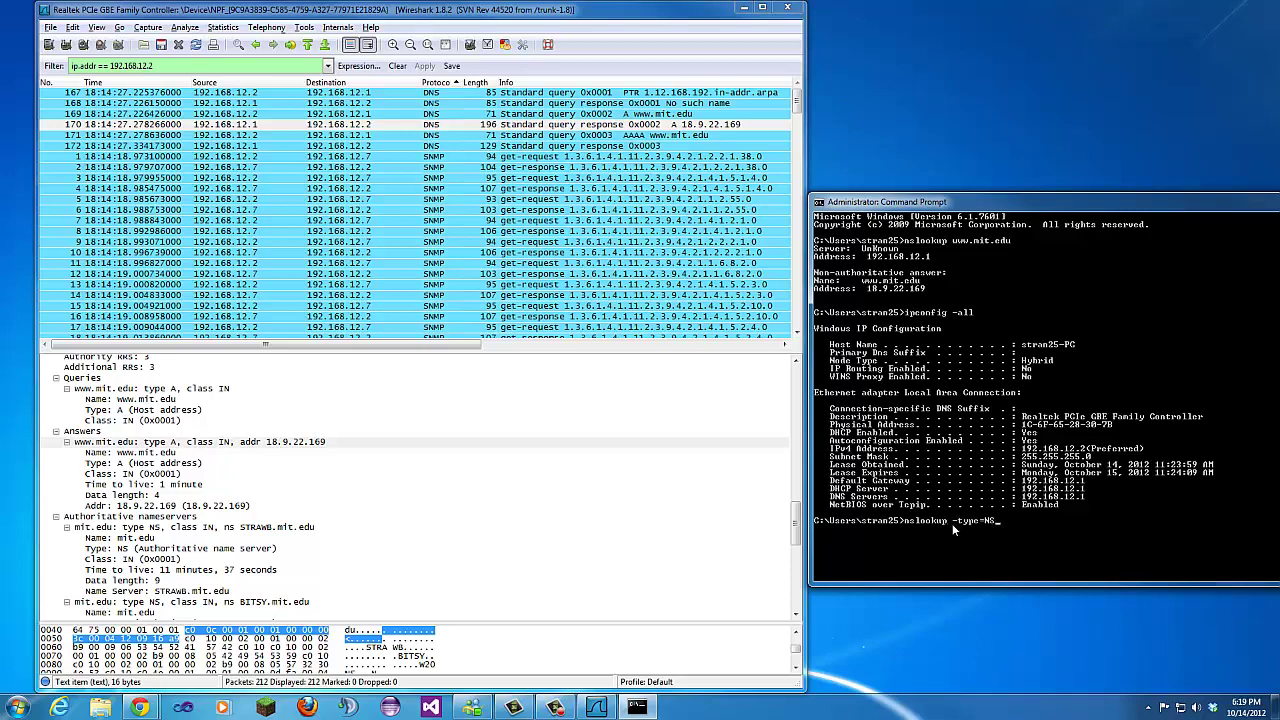
pyautogui.write('mit.edu')
pyautogui.click(83, 46)
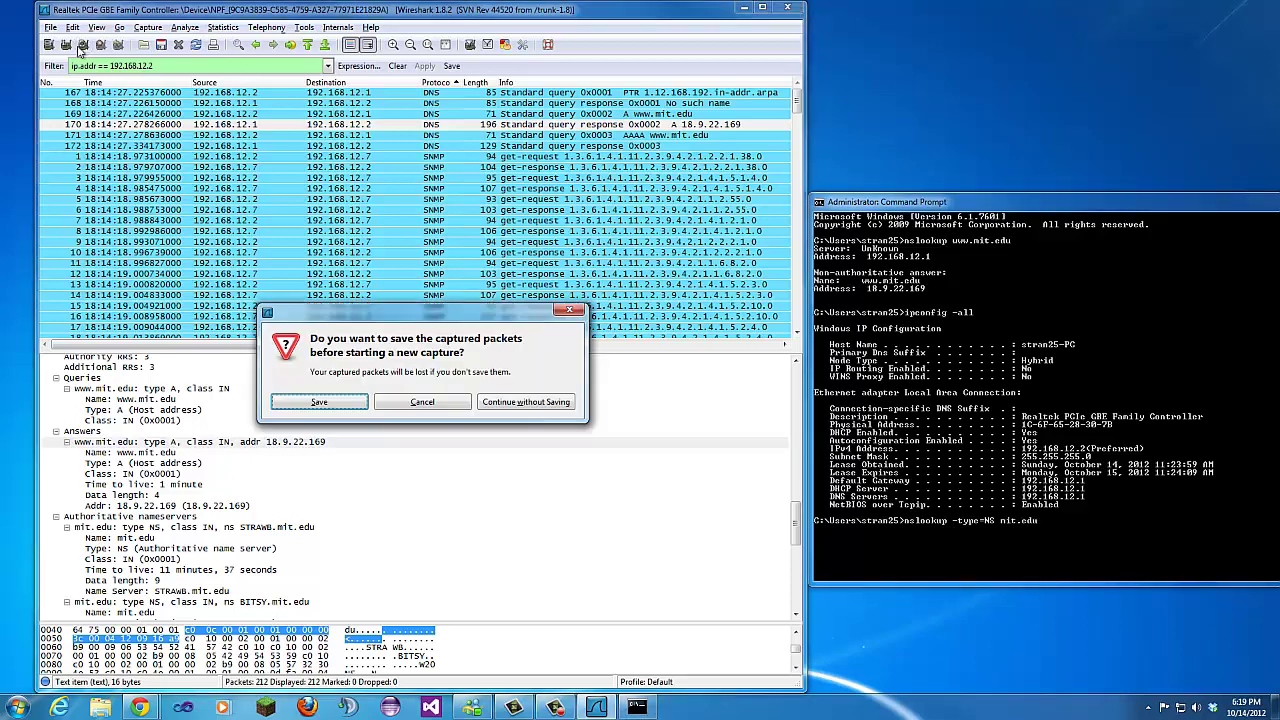
pyautogui.click(540, 402)
pyautogui.click(1089, 527)
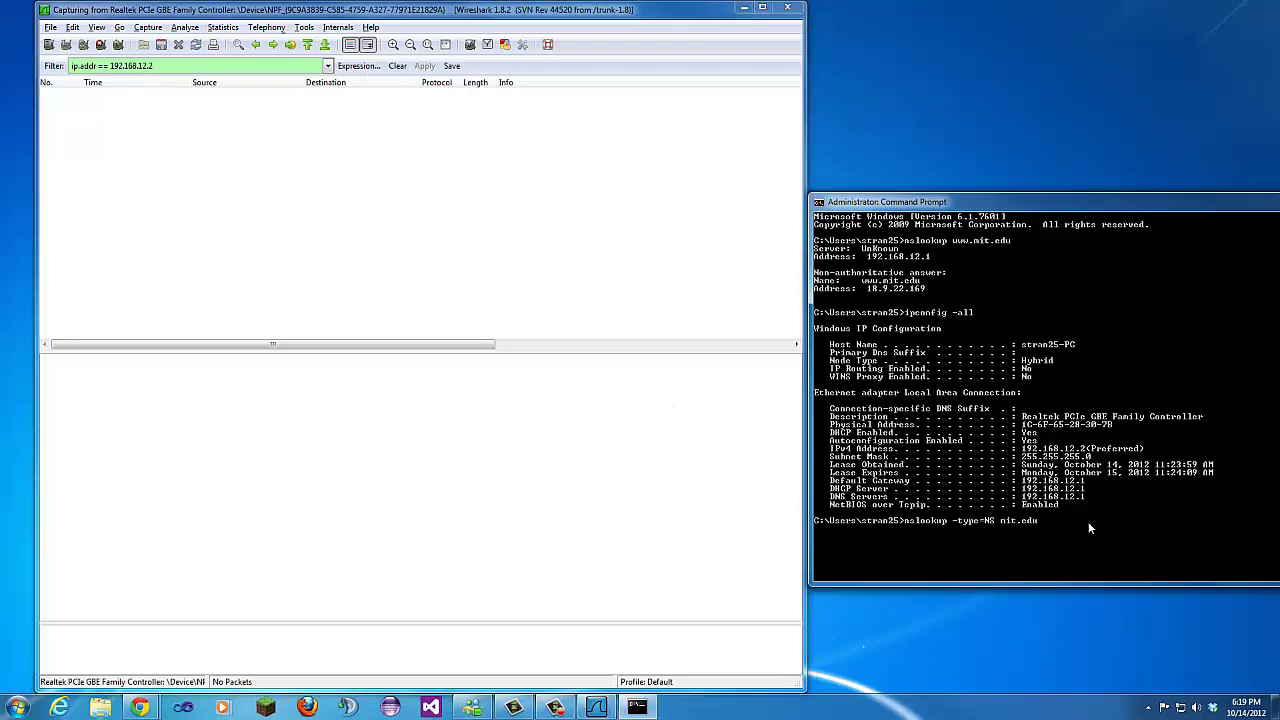
pyautogui.press('Return')
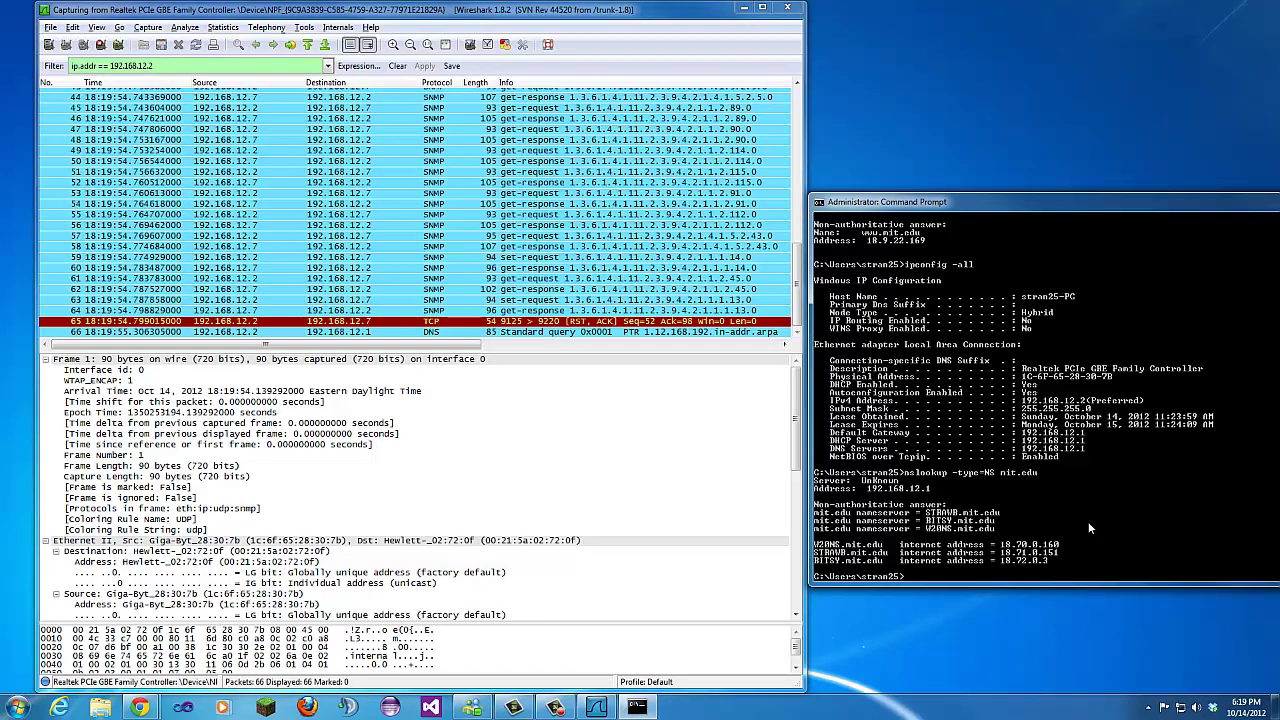
pyautogui.click(100, 45)
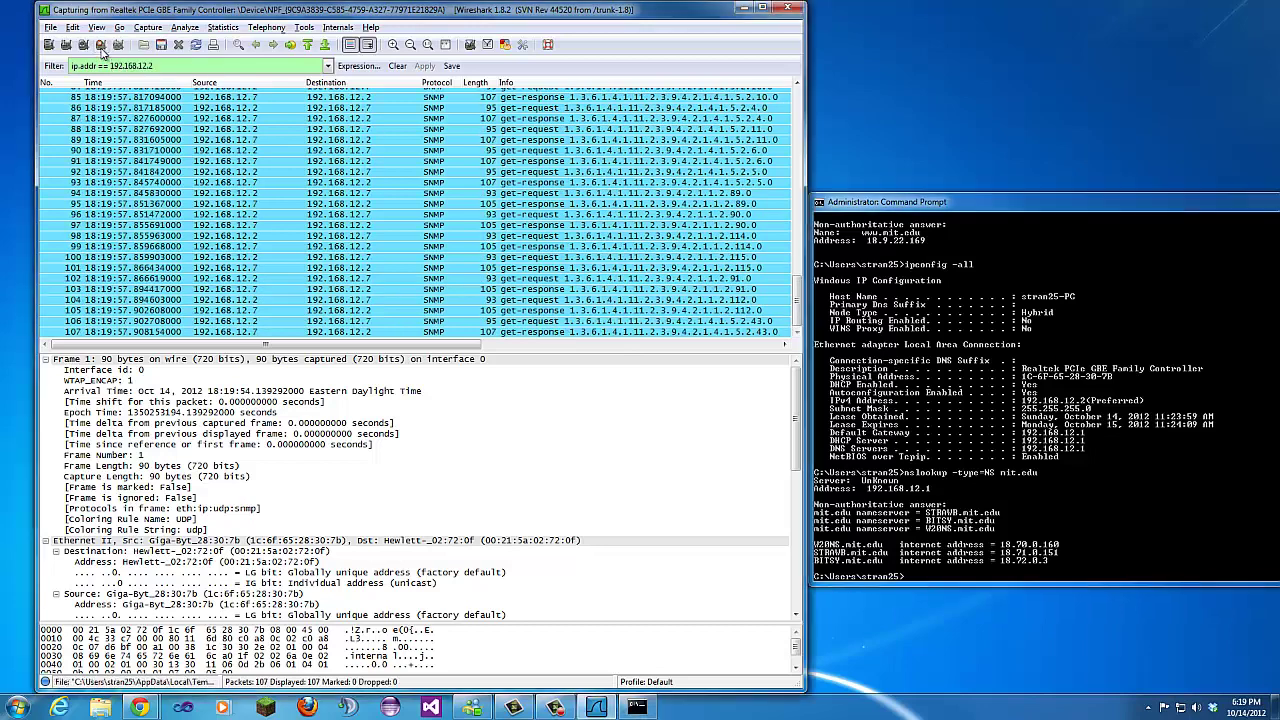
pyautogui.click(433, 84)
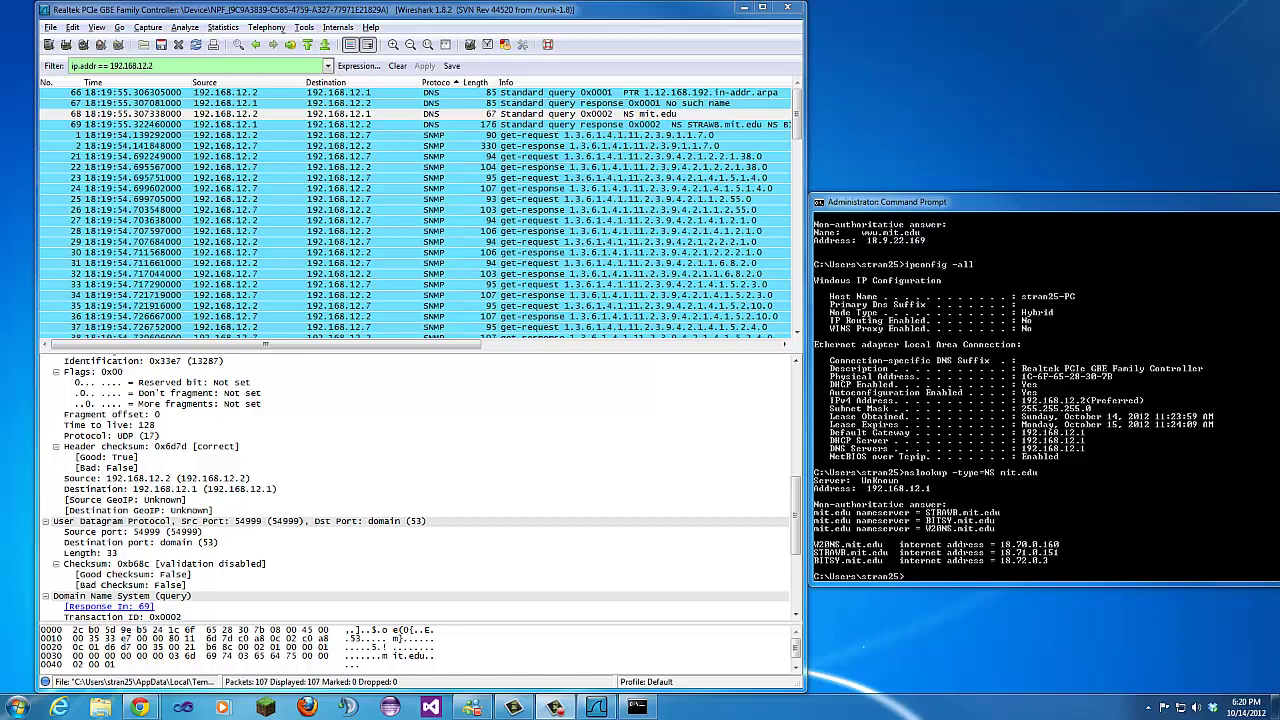
# Compare the destination IP address of the NS query for mit.edu with the DNS server listed by ipconfig -all
pyautogui.click(182, 490)
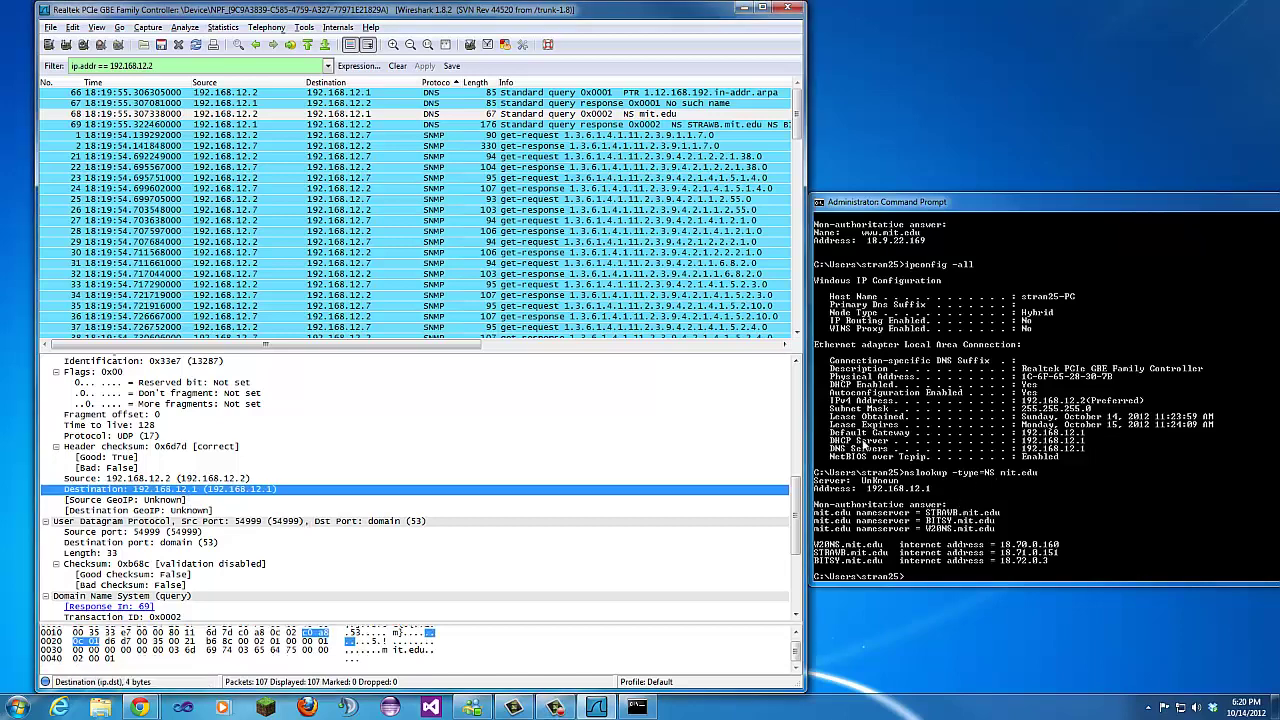
pyautogui.click(1080, 457)
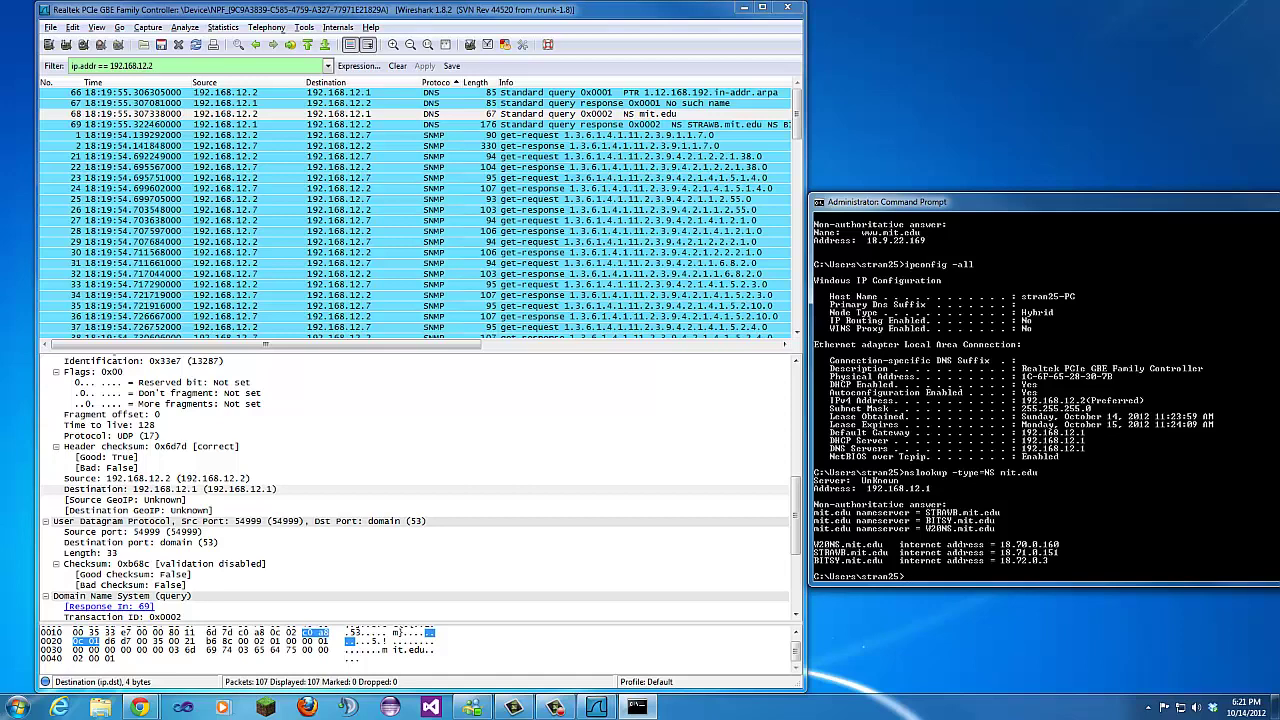
pyautogui.scroll(-2, 380, 562)
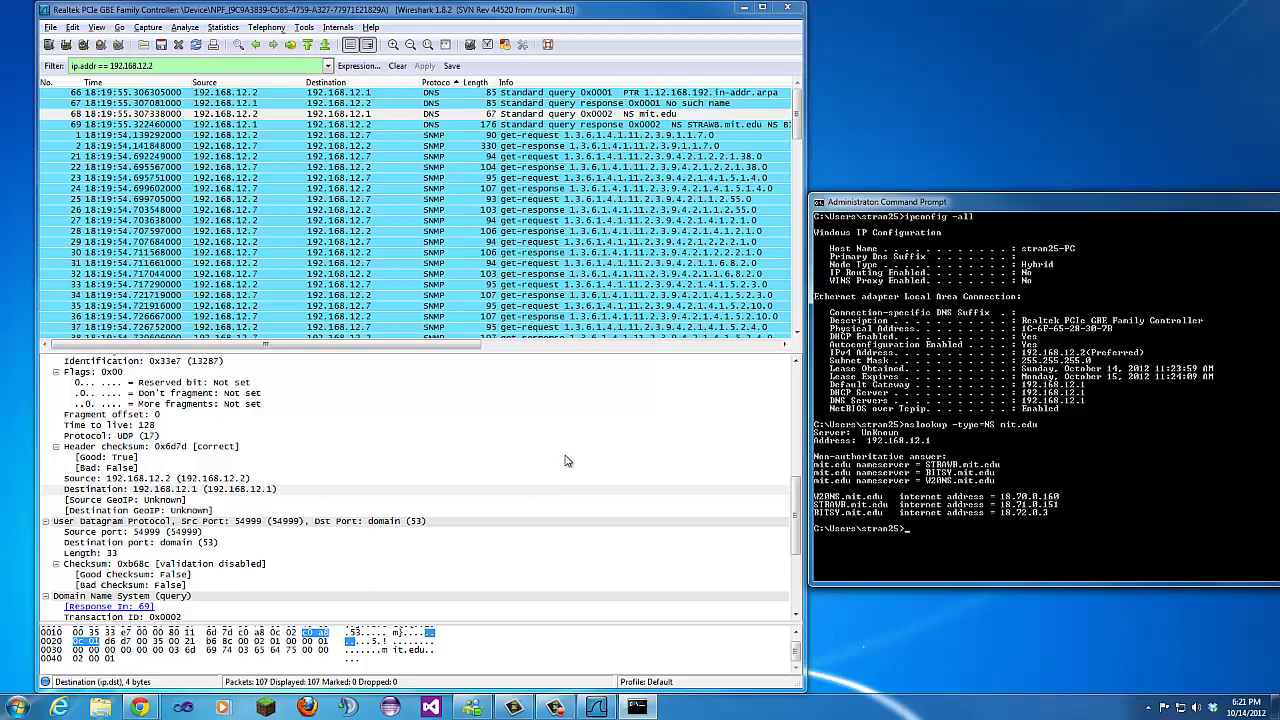
# Inspect the record type and the mit.edu entry in the Queries section of the NS query
pyautogui.moveTo(800, 497); pyautogui.dragTo(799, 582)
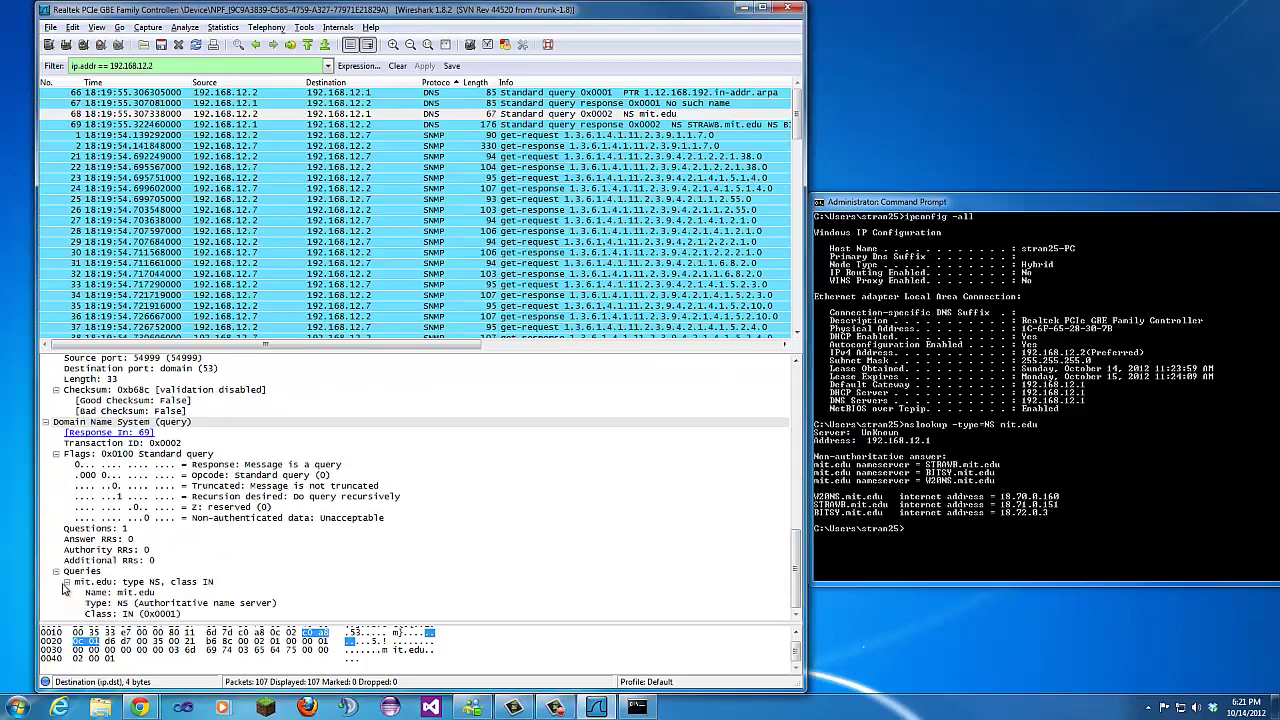
pyautogui.scroll(1, 65, 588)
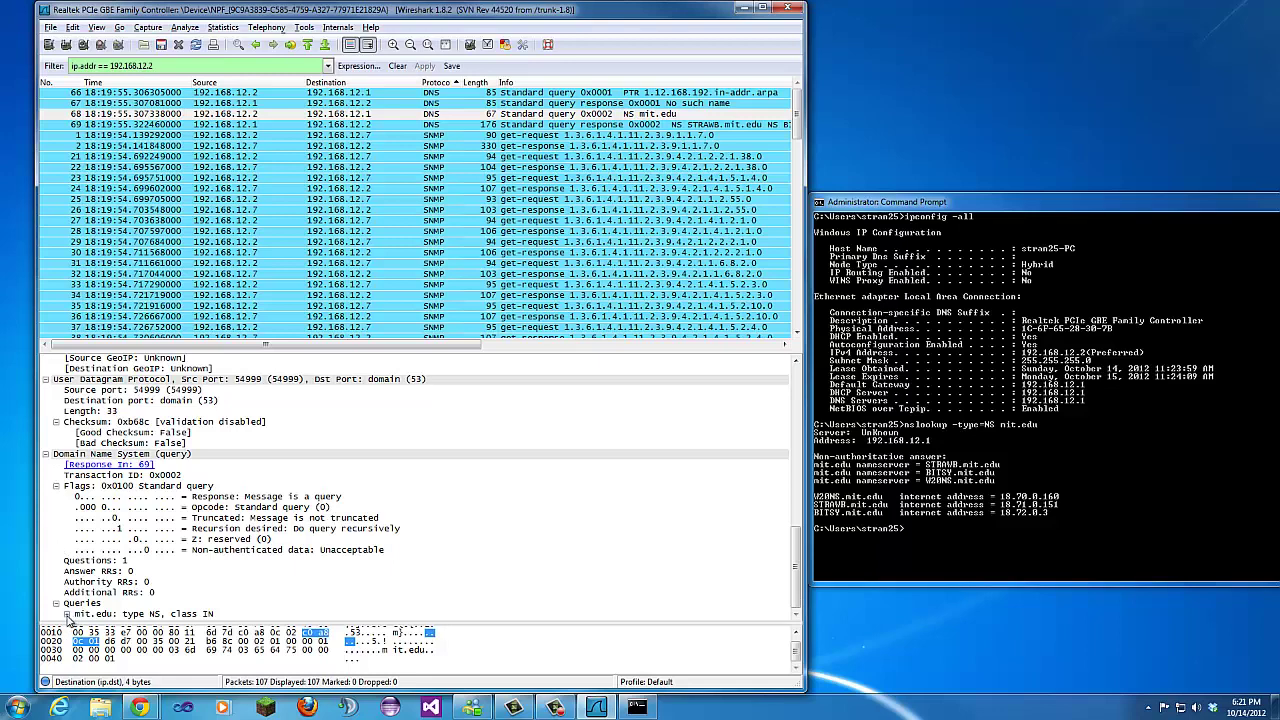
pyautogui.click(67, 614)
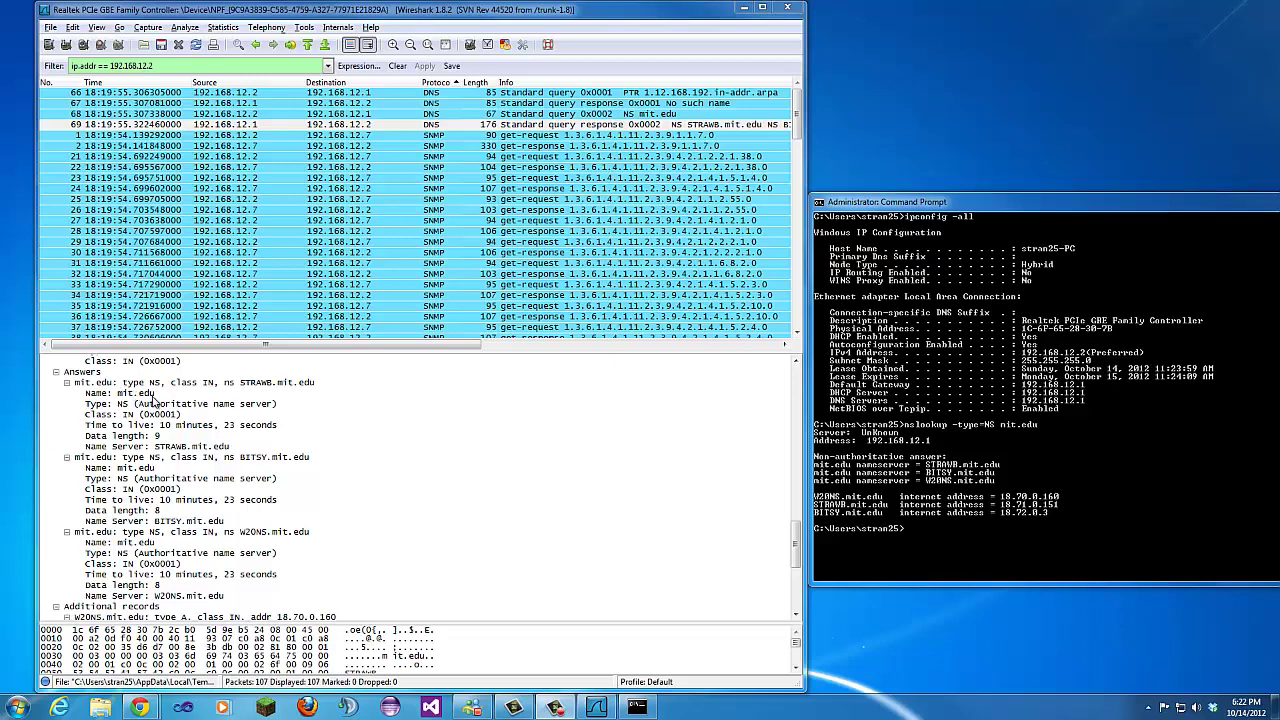
# Inspect the name server records for mit.edu under Answers in the NS response, starting with STRAWB.mit.edu
pyautogui.click(302, 386)
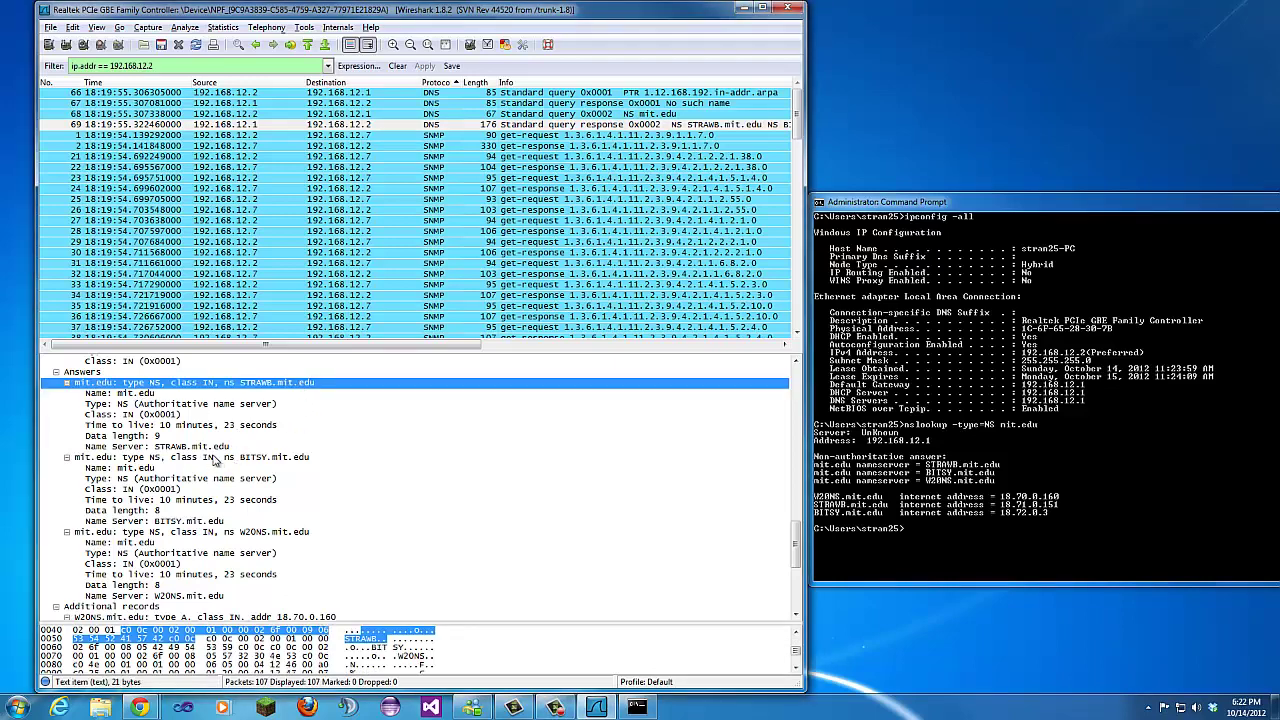
pyautogui.scroll(-1, 237, 533)
pyautogui.scroll(-3, 237, 533)
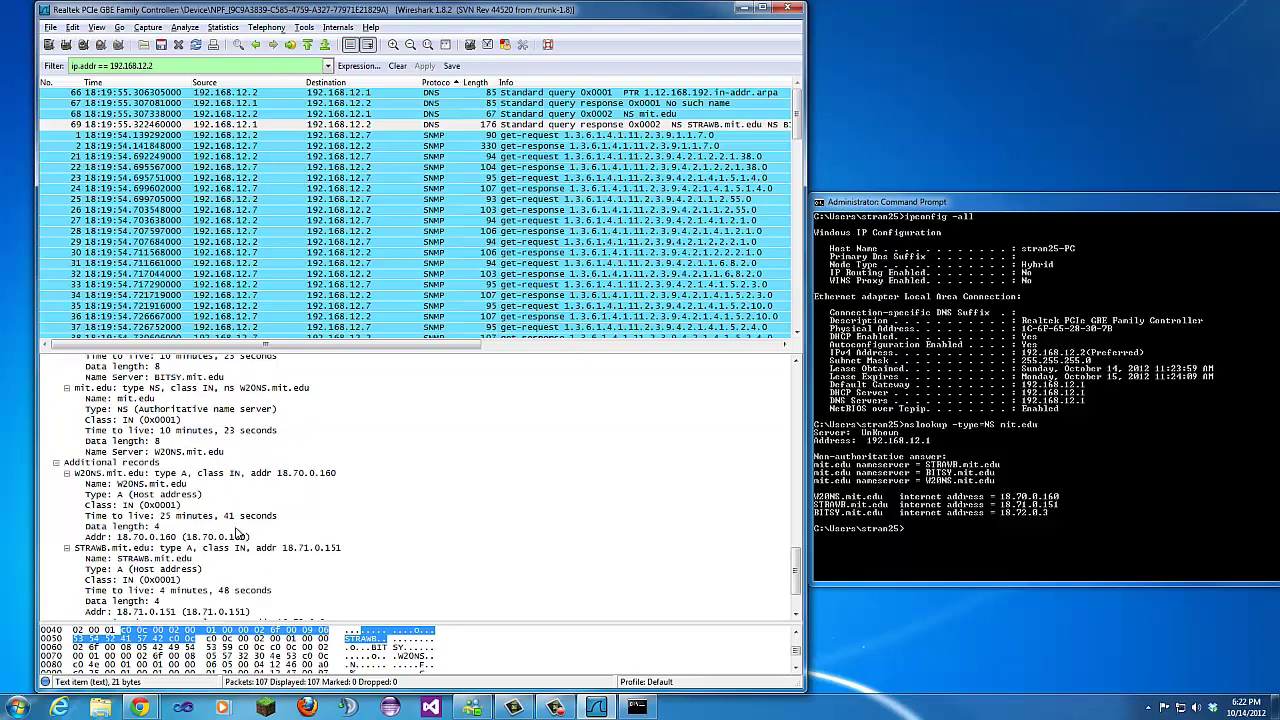
# Inspect the type A records of BITSY, STRAWB and W20NS.mit.edu under Additional records in the NS response
pyautogui.scroll(-2, 290, 485)
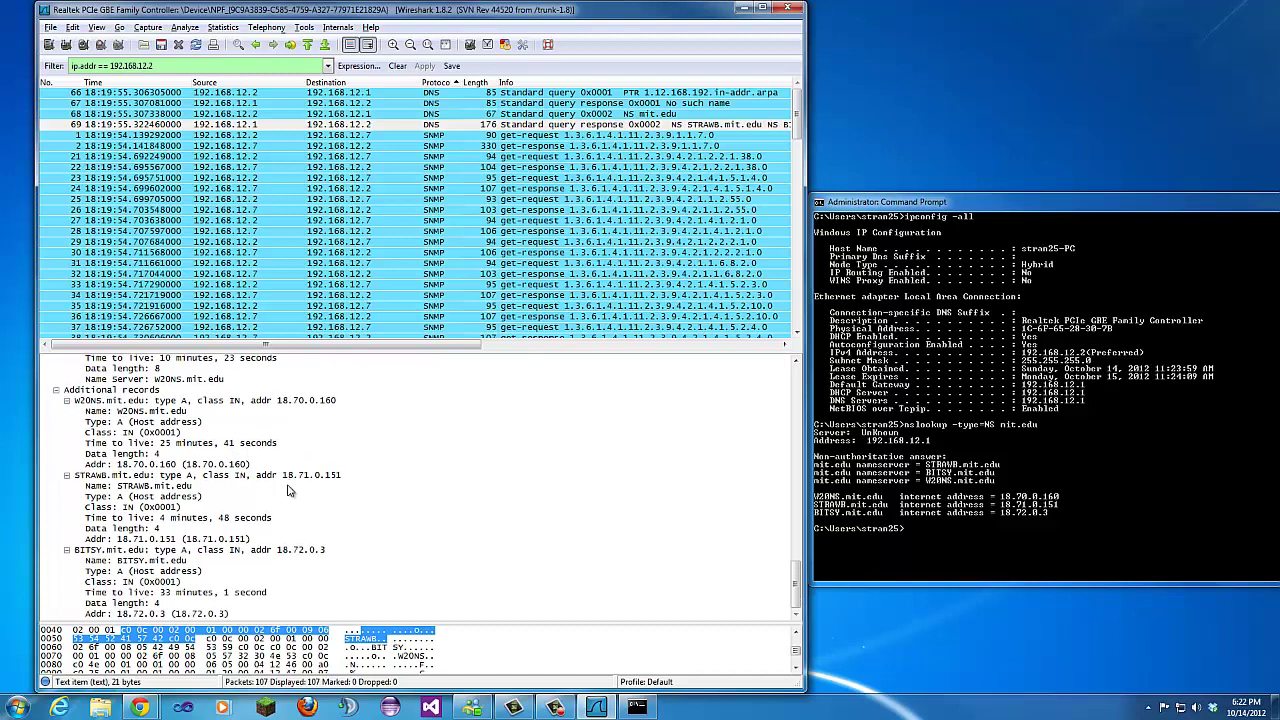
pyautogui.click(327, 553)
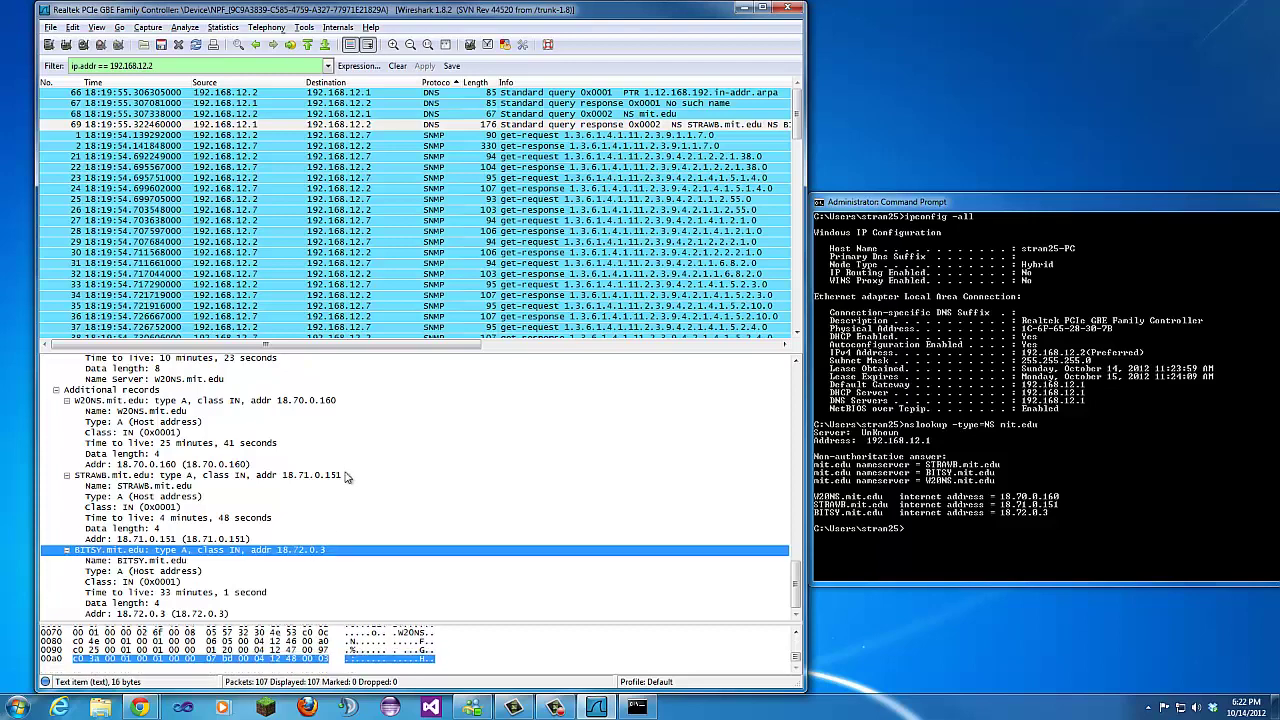
pyautogui.click(342, 479)
pyautogui.click(322, 401)
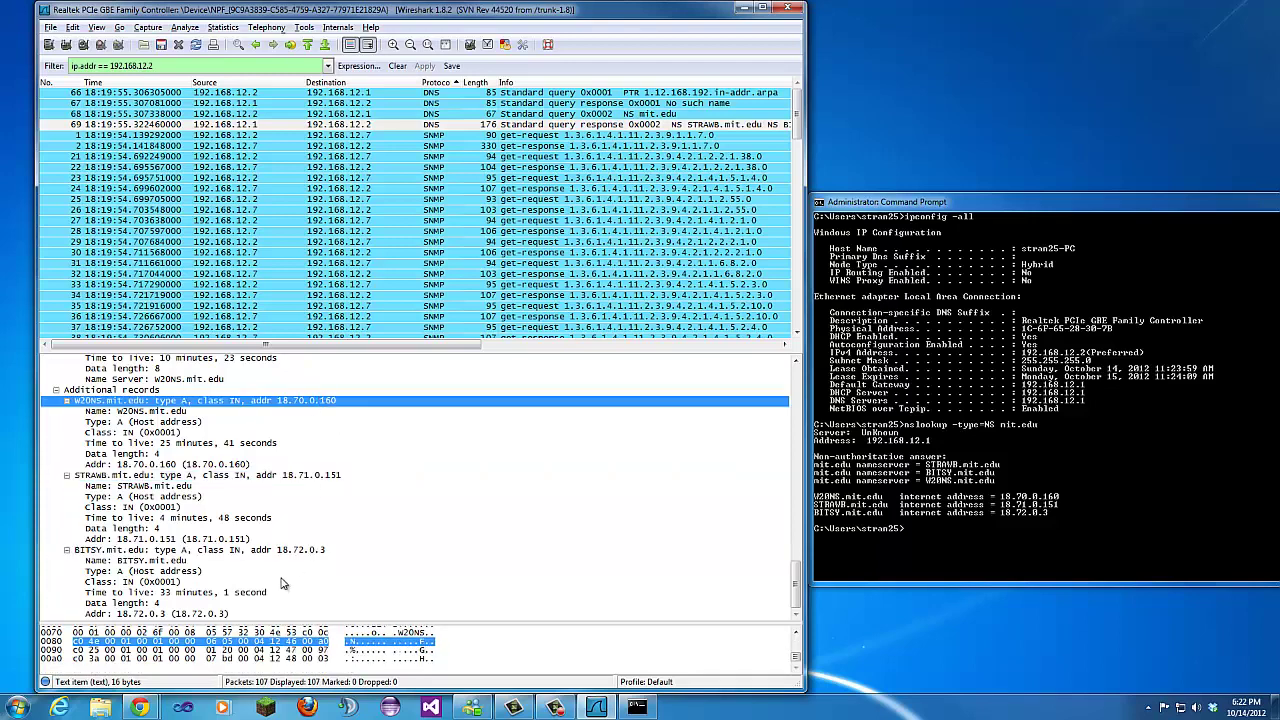
pyautogui.scroll(1, 282, 578)
pyautogui.scroll(-1, 282, 578)
pyautogui.click(174, 478)
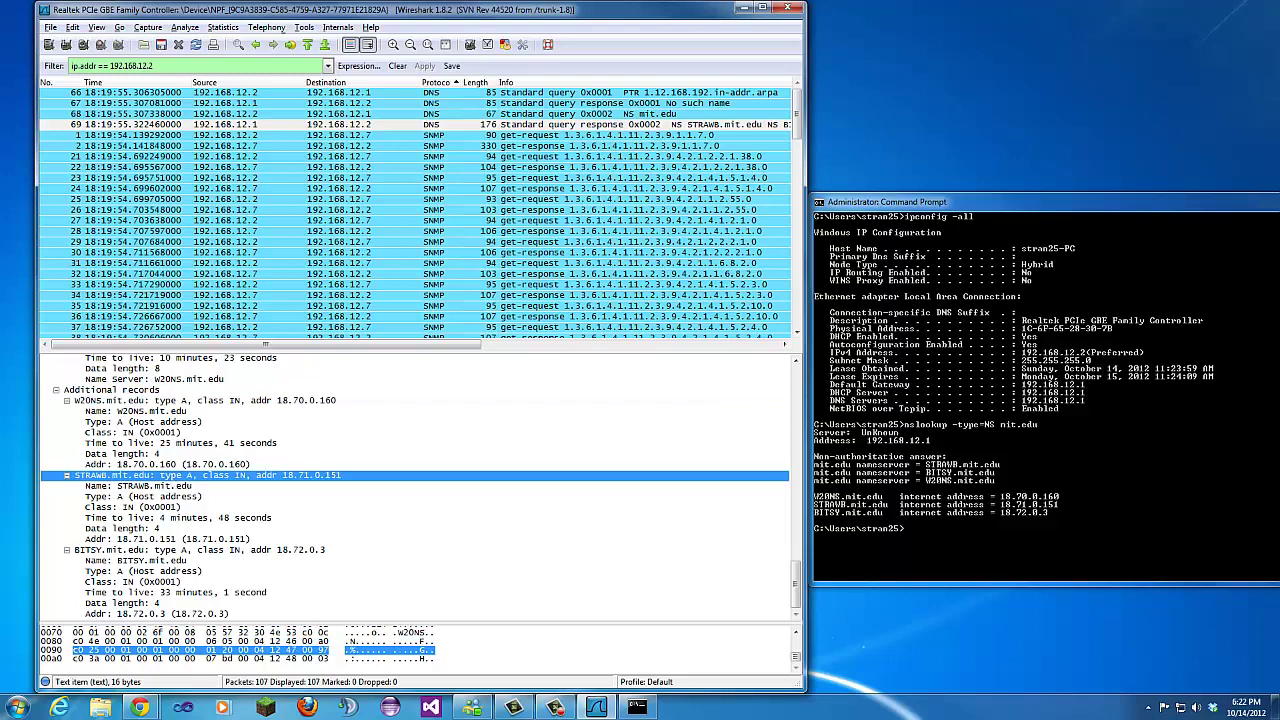
pyautogui.press('F10')
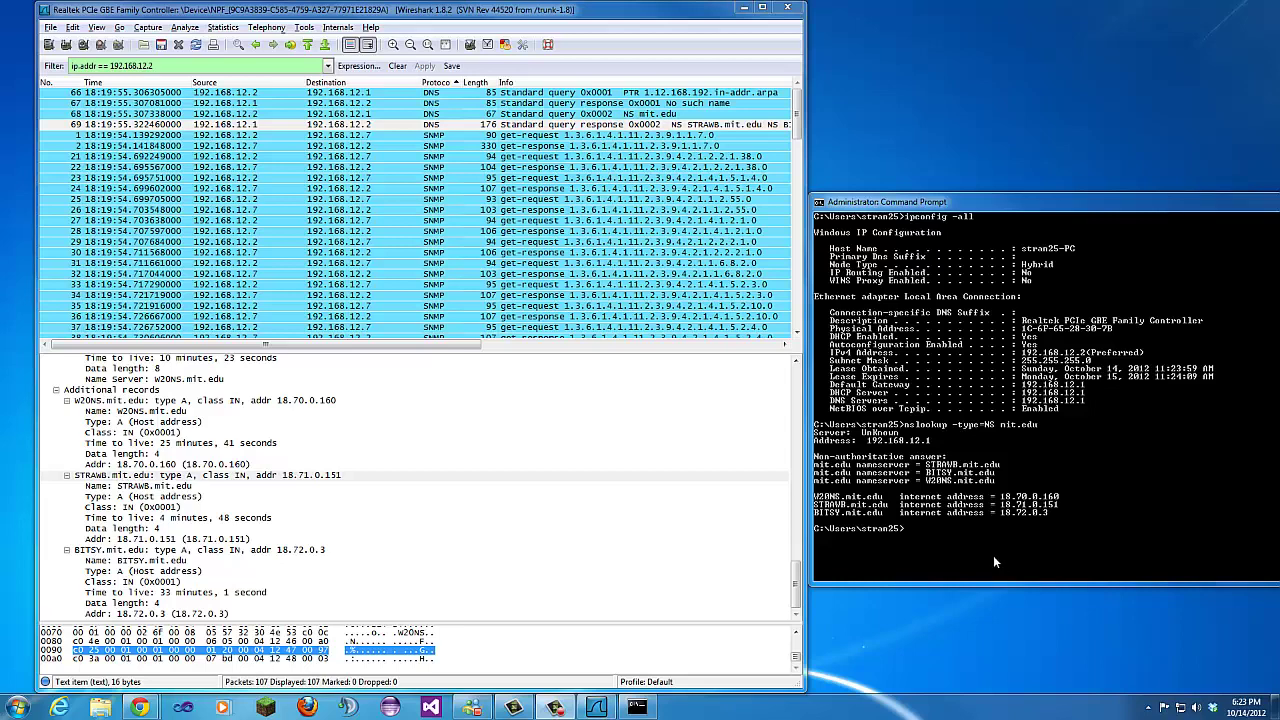
pyautogui.click(967, 532)
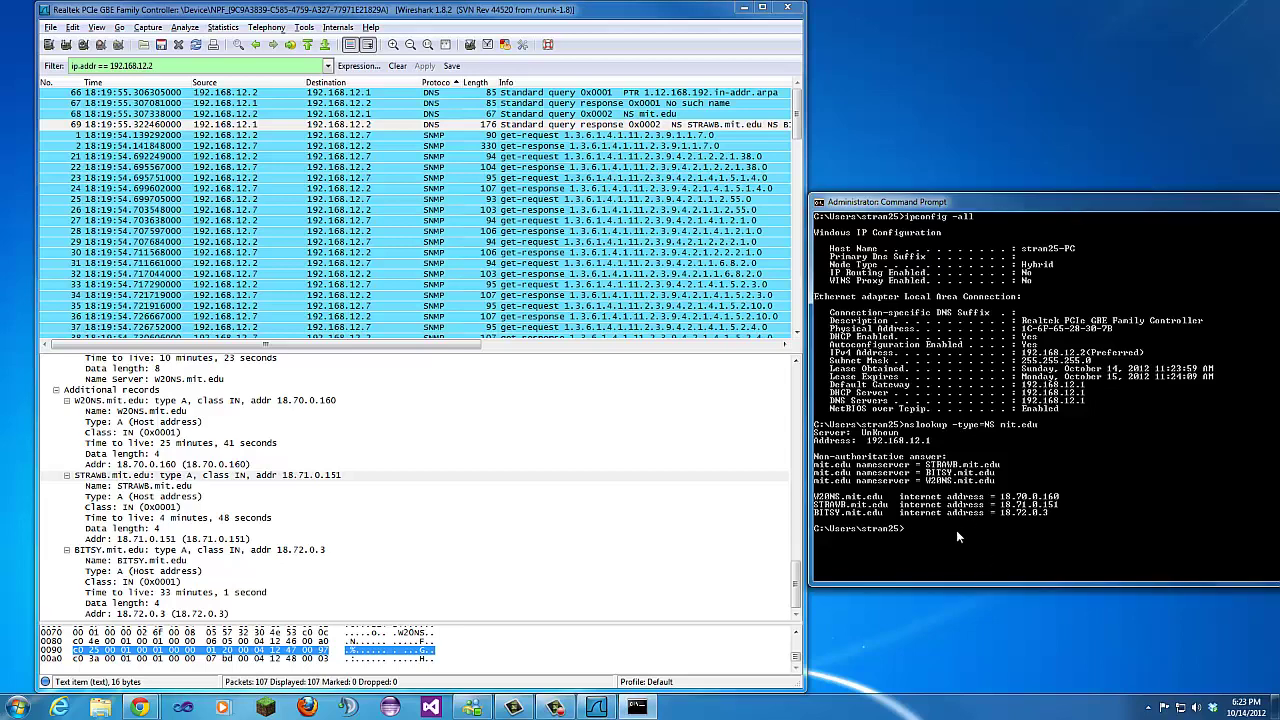
pyautogui.write('nslookup www.ait.or.')
pyautogui.write('kr')
pyautogui.write(' hit')
pyautogui.write('sy')
pyautogui.write('.nit.edu')
# Start a new capture without saving the previous packets and run the prepared nslookup command
pyautogui.click(83, 45)
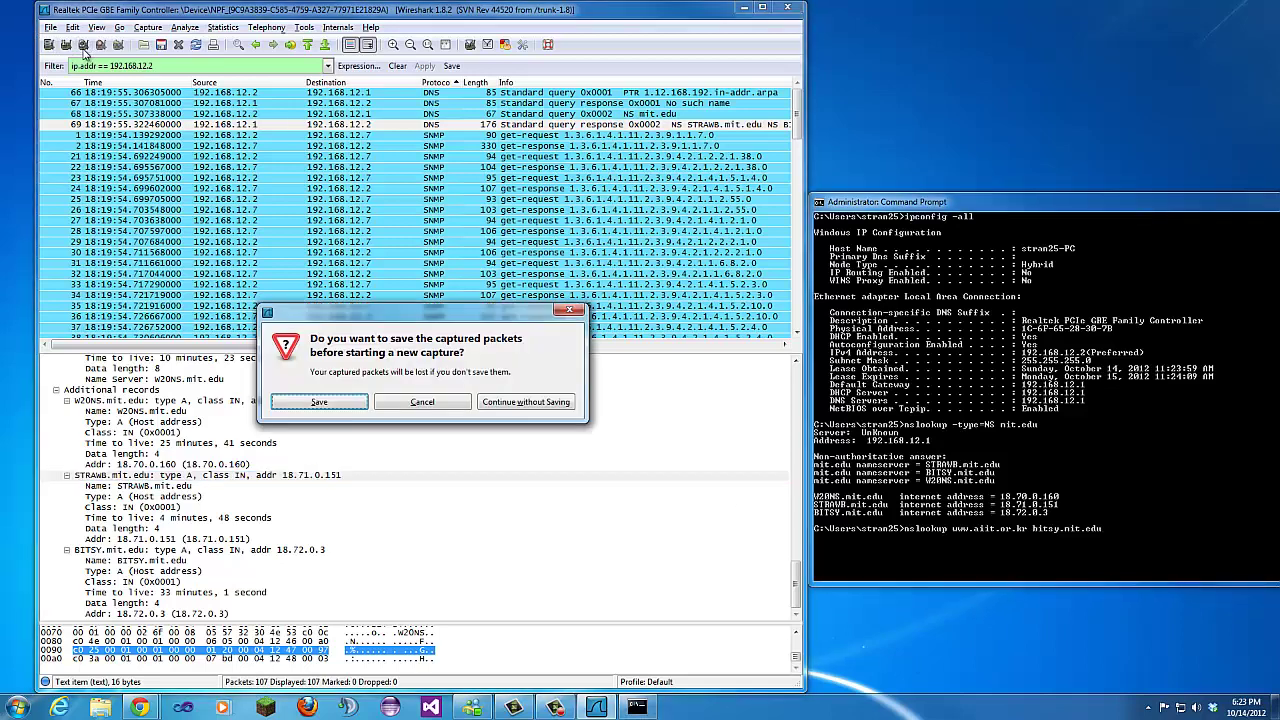
pyautogui.click(535, 403)
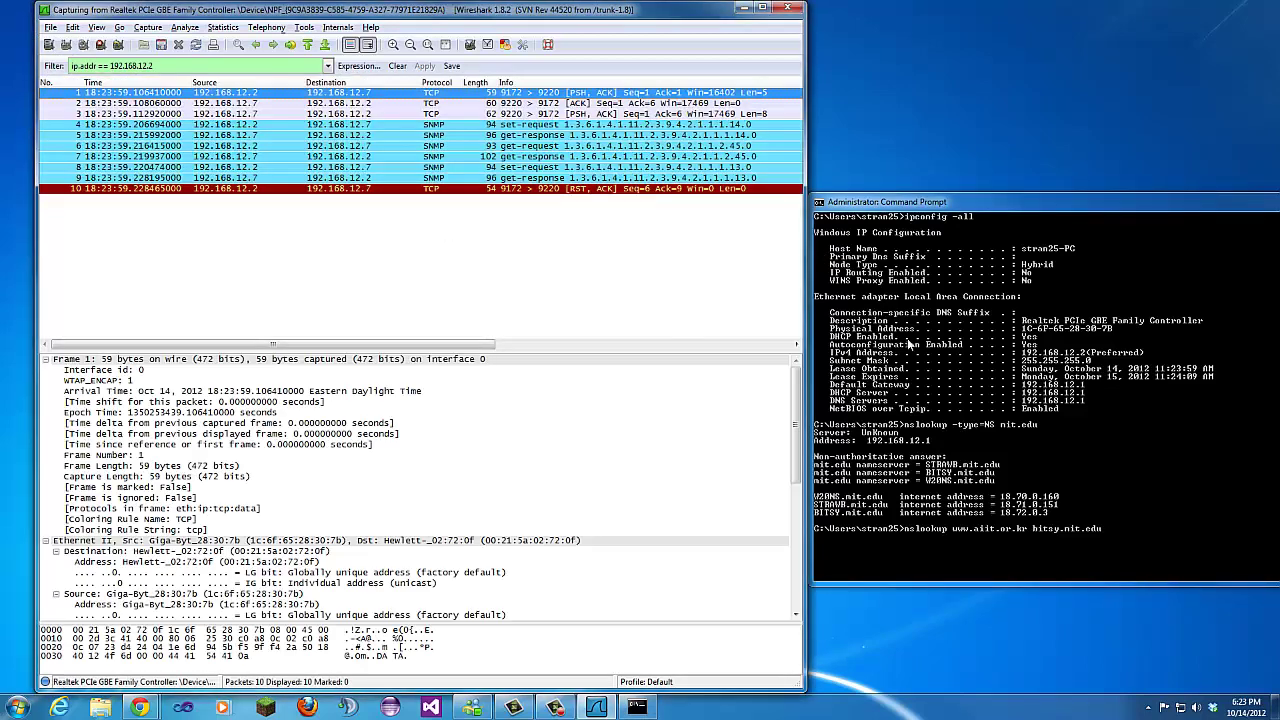
pyautogui.click(1123, 532)
pyautogui.press('Return')
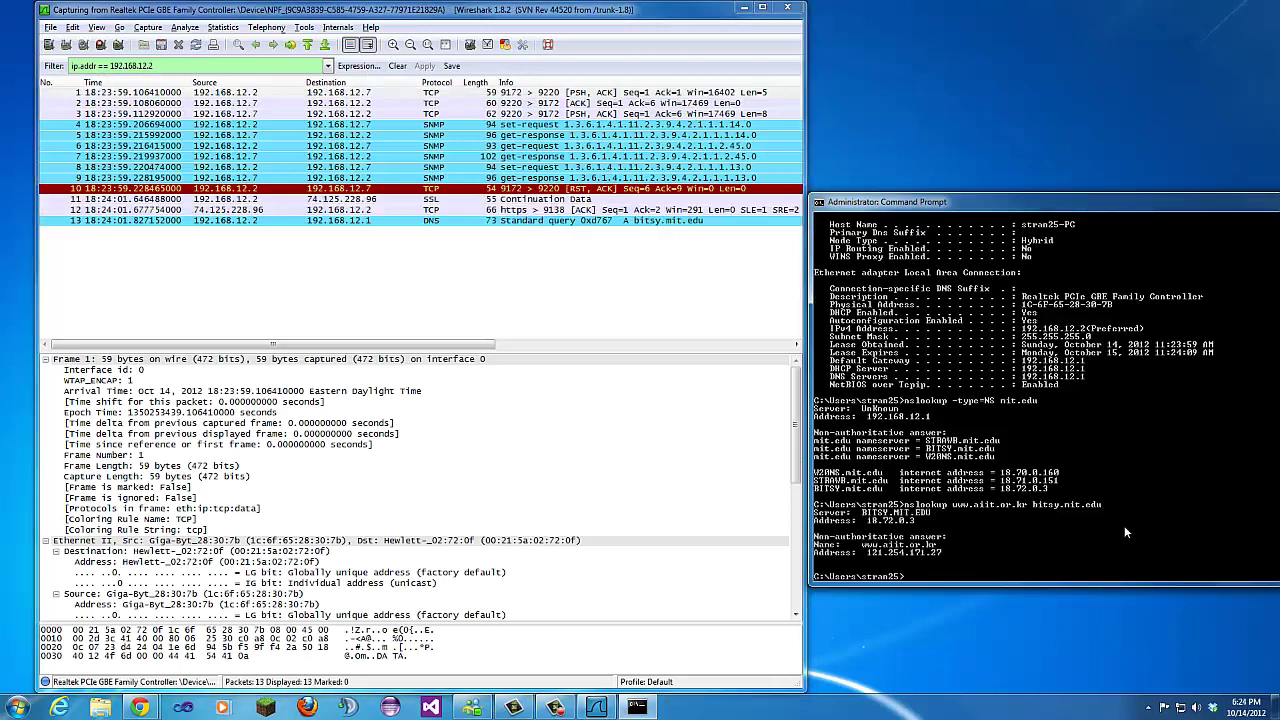
# Stop the capture and sort the packets by protocol to reach the DNS packets at the start of the list
pyautogui.click(99, 44)
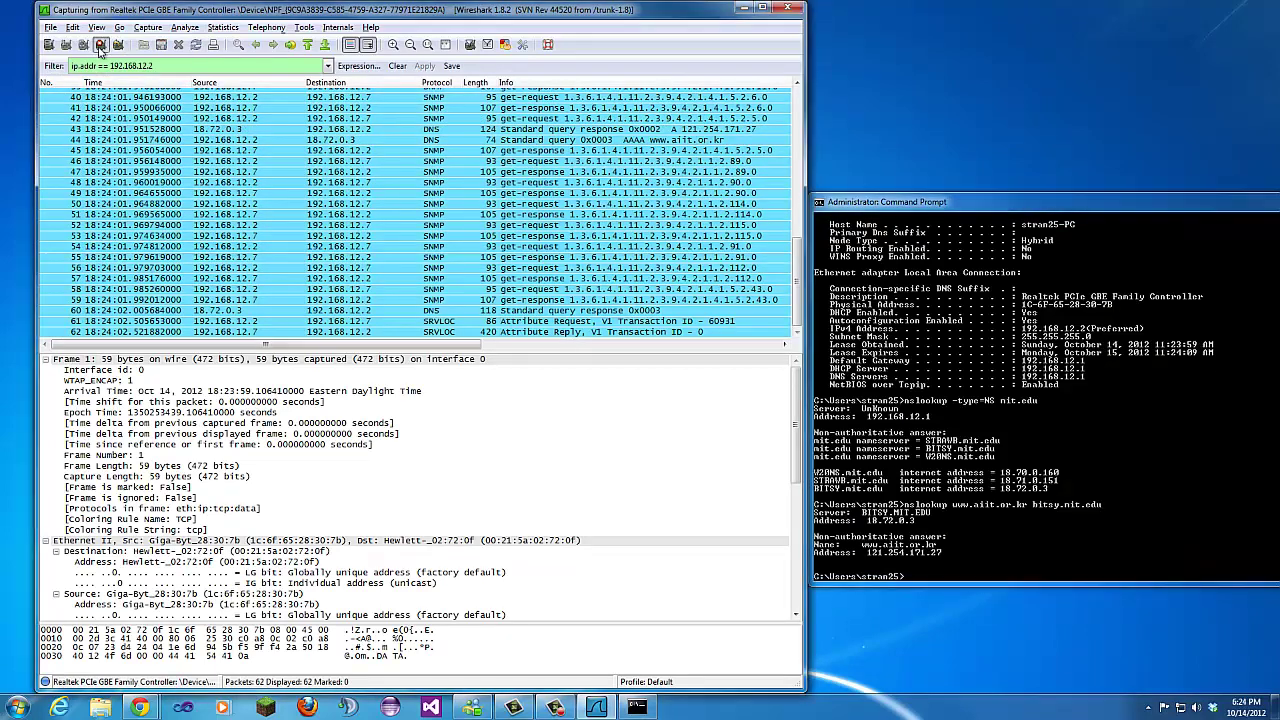
pyautogui.click(440, 82)
pyautogui.scroll(12, 447, 270)
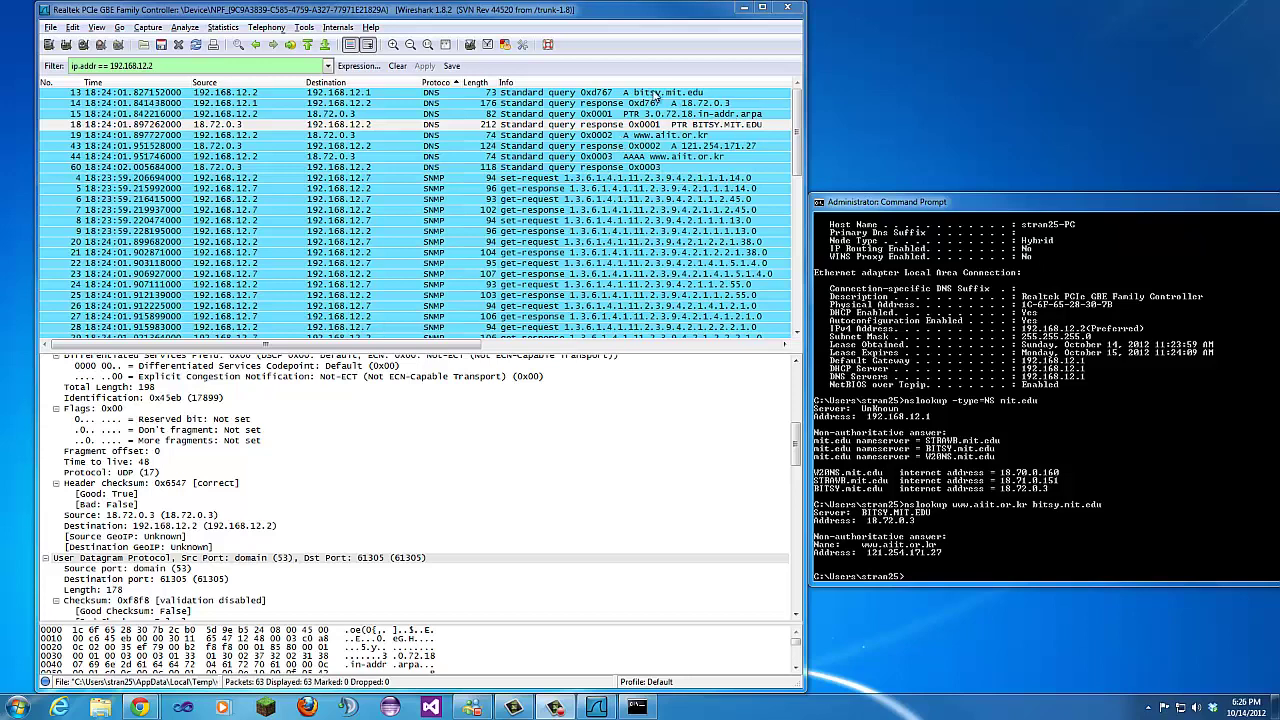
# Check the source and destination IP addresses of the bitsy.mit.edu query and of the PTR query and its response
pyautogui.click(698, 95)
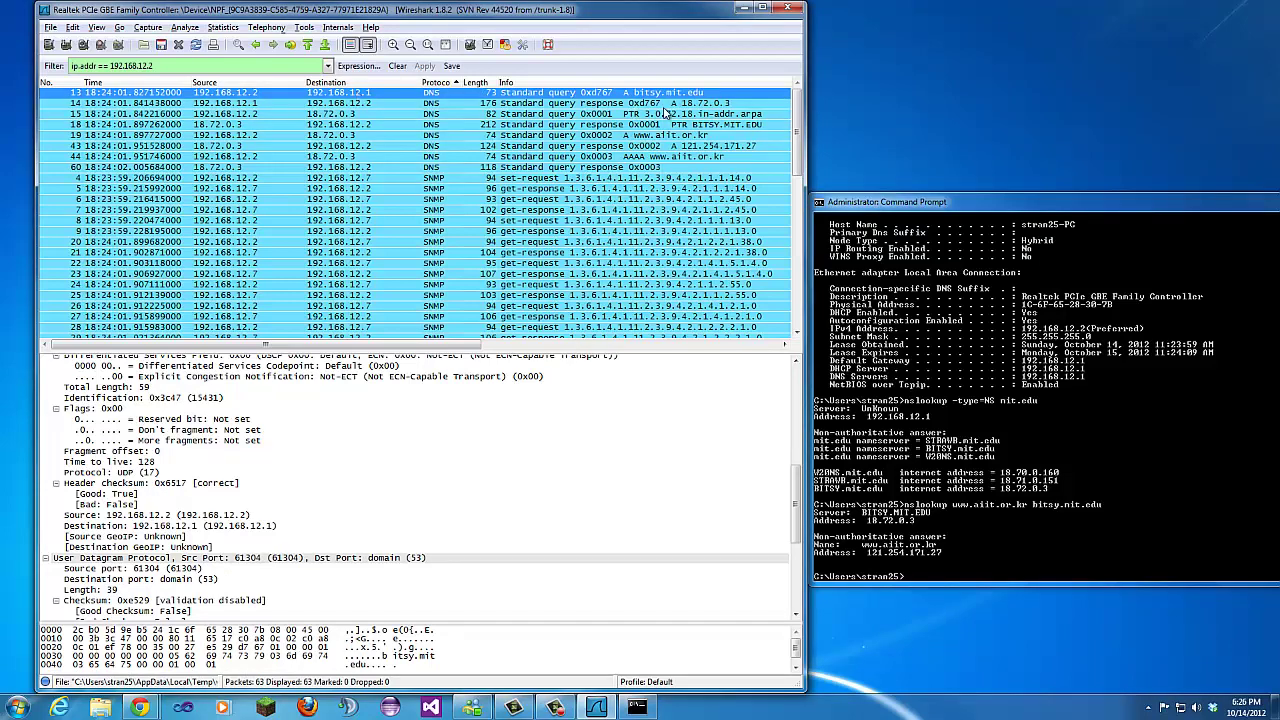
pyautogui.click(754, 128)
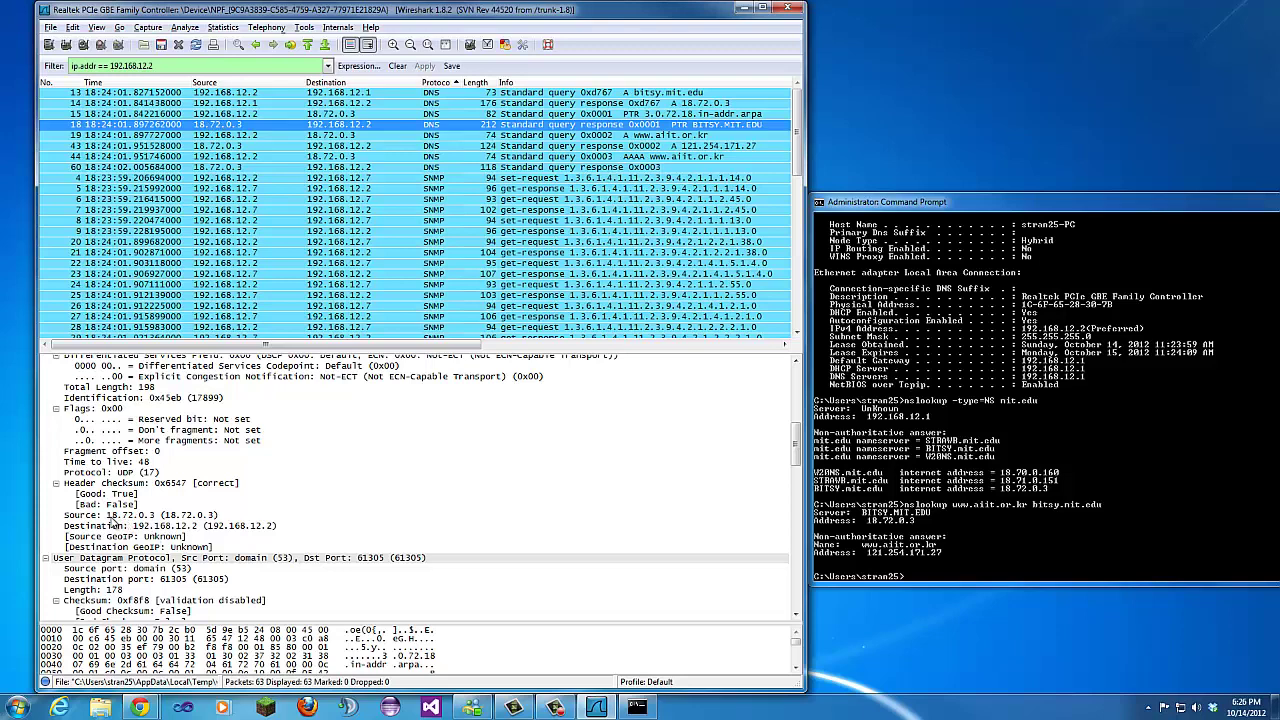
pyautogui.click(563, 115)
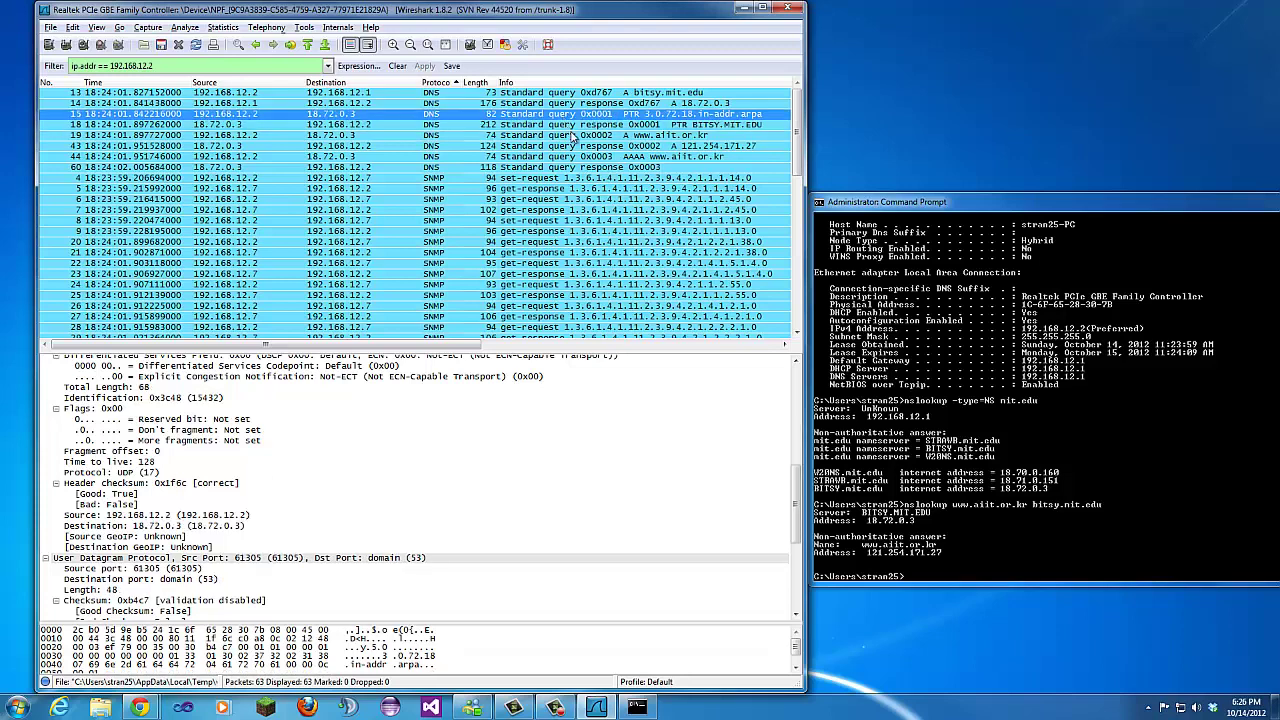
pyautogui.scroll(-1, 292, 545)
pyautogui.scroll(-2, 292, 545)
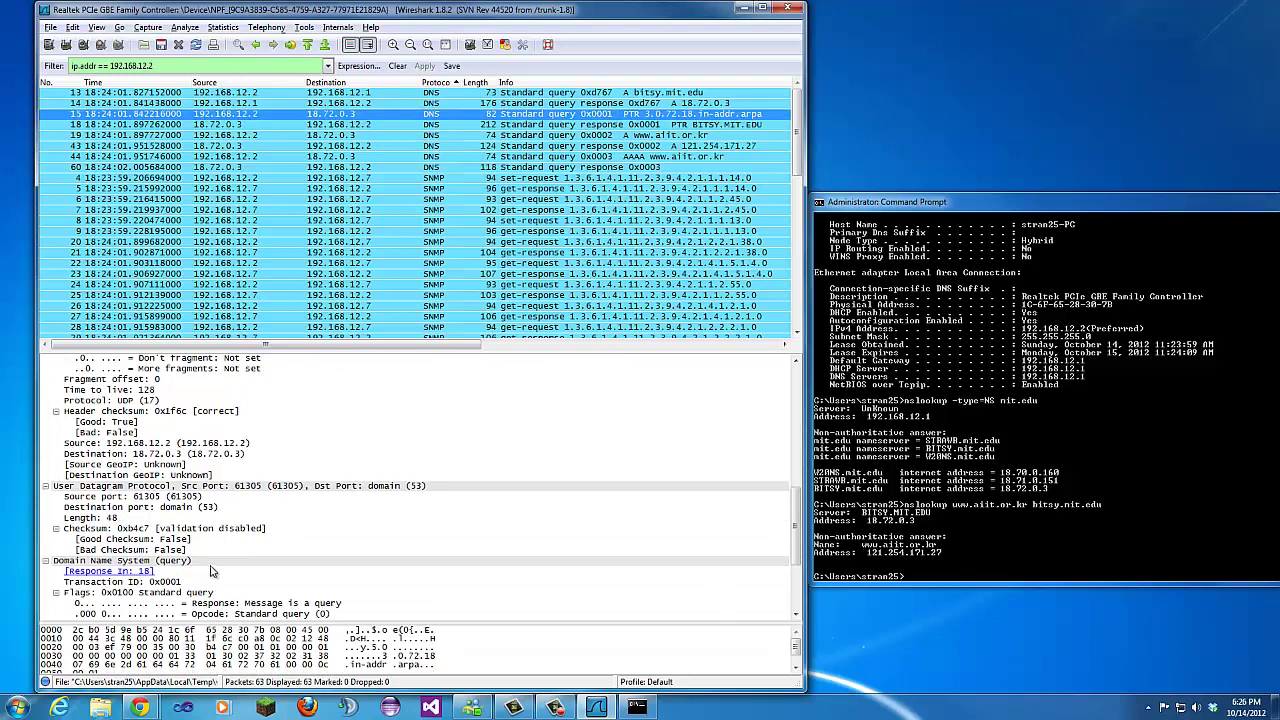
pyautogui.scroll(2, 214, 572)
pyautogui.scroll(1, 145, 452)
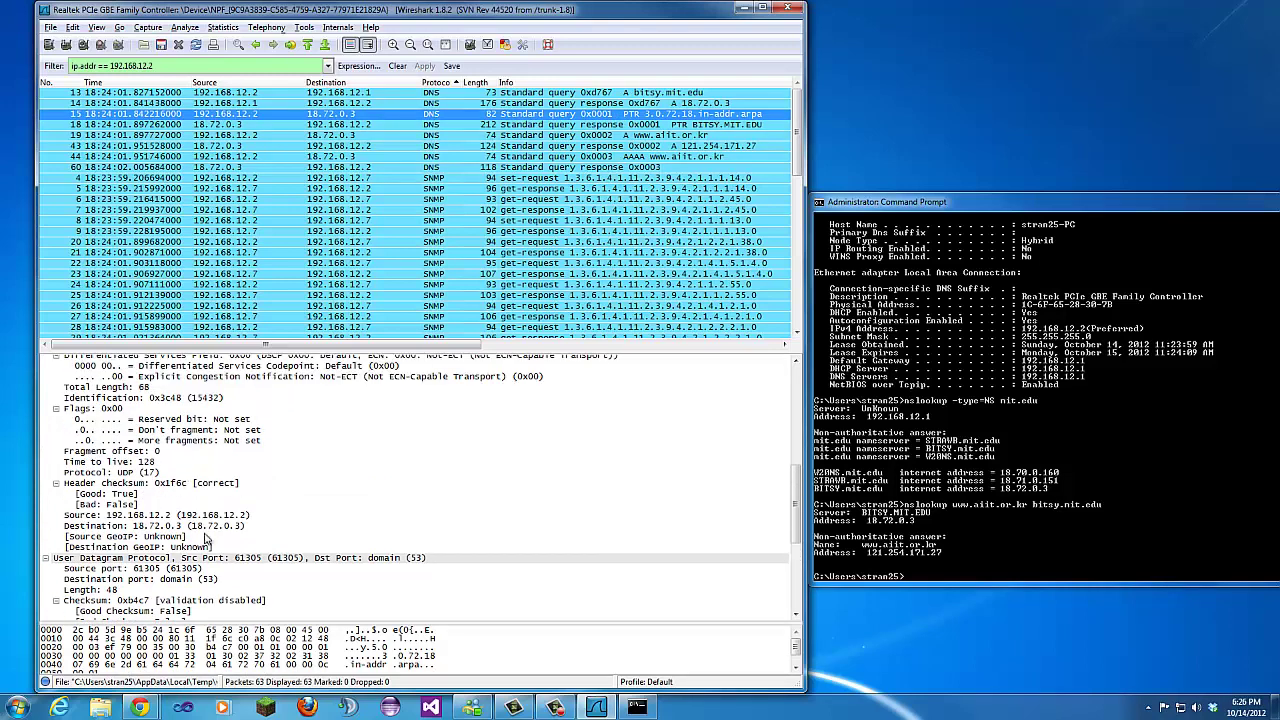
# Inspect the record type in the Queries section of the bitsy.mit.edu query and of the 3.0.72.18.in-addr.arpa query
pyautogui.click(557, 95)
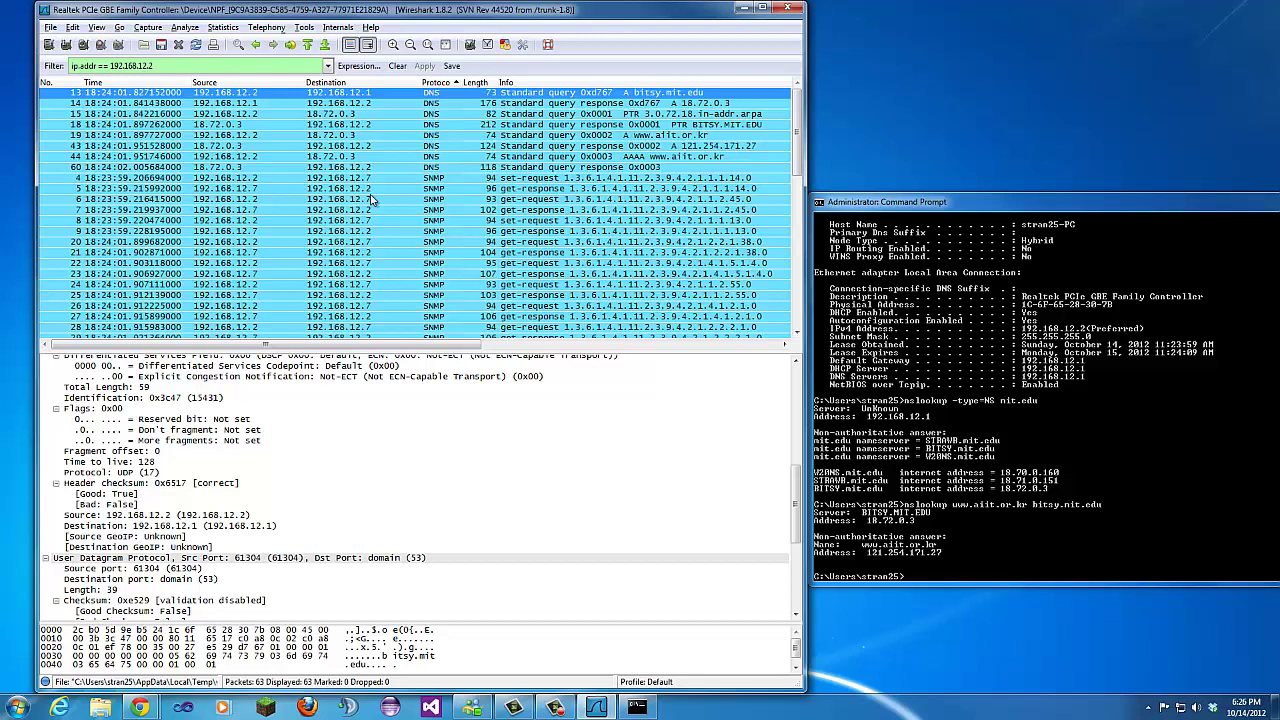
pyautogui.scroll(-7, 327, 597)
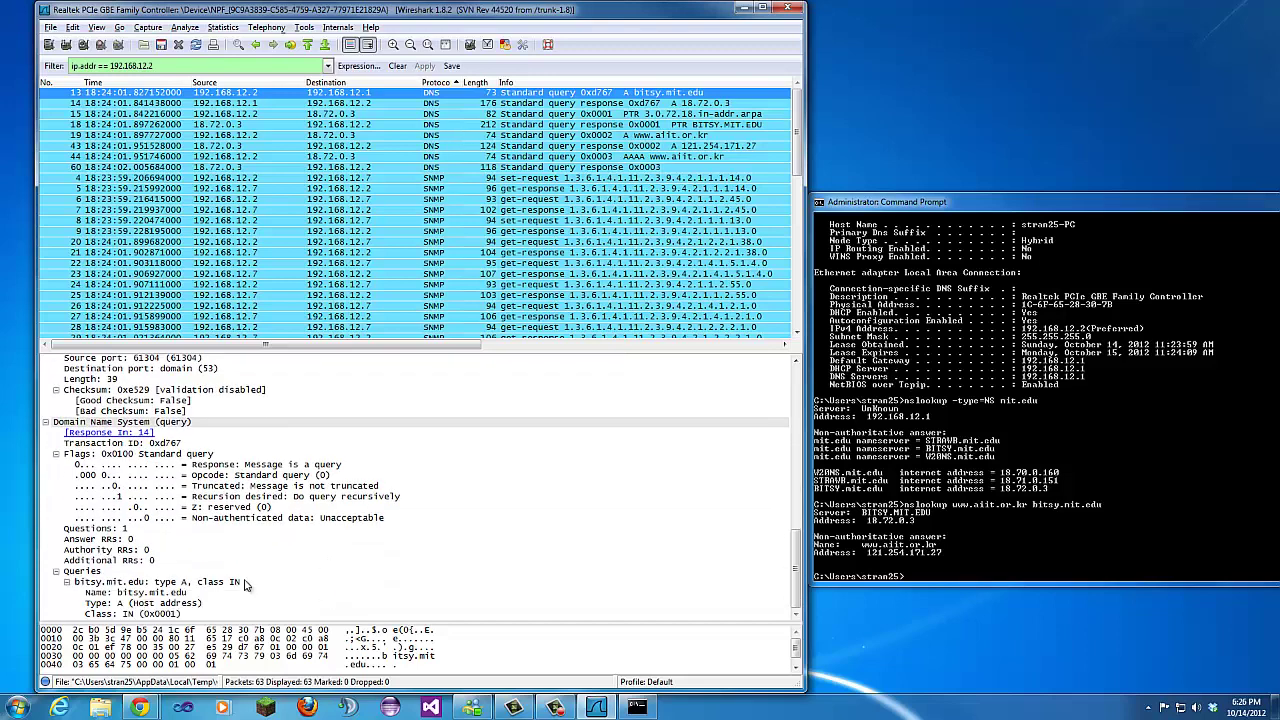
pyautogui.click(718, 117)
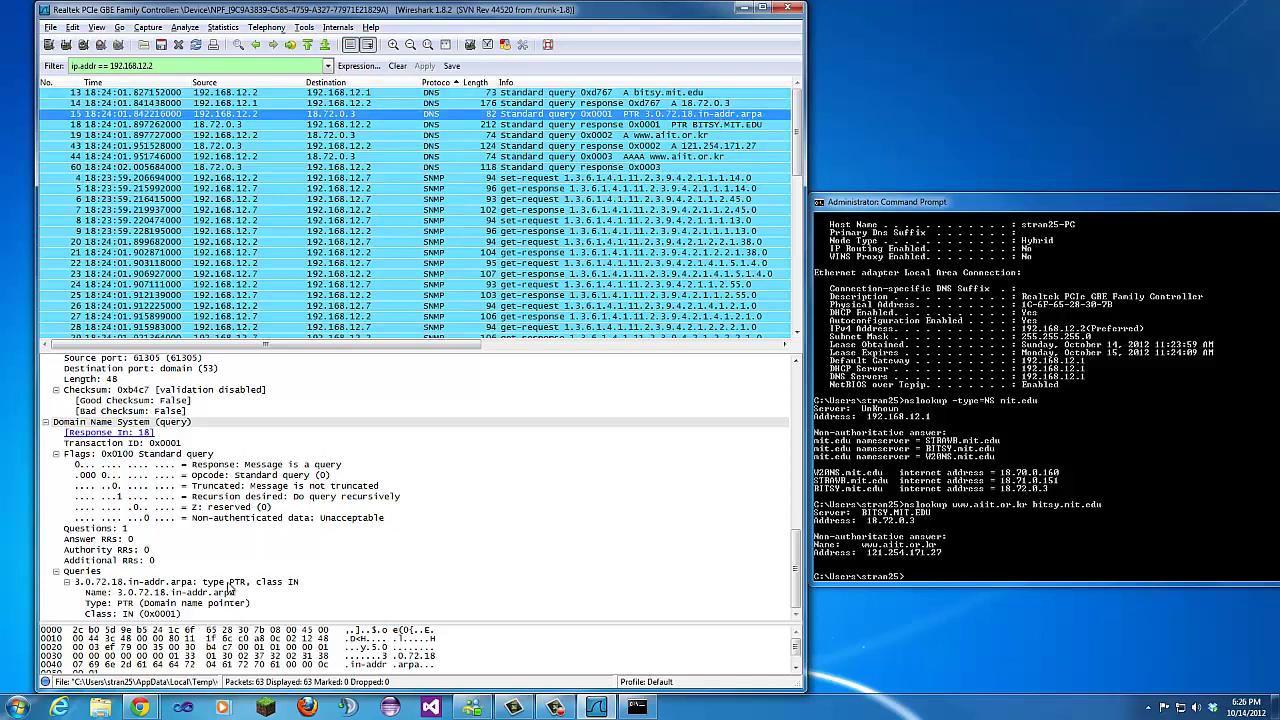
# Inspect the flags, record counts and additional records in the DNS section of the PTR response for BITSY.MIT.EDU
pyautogui.click(660, 124)
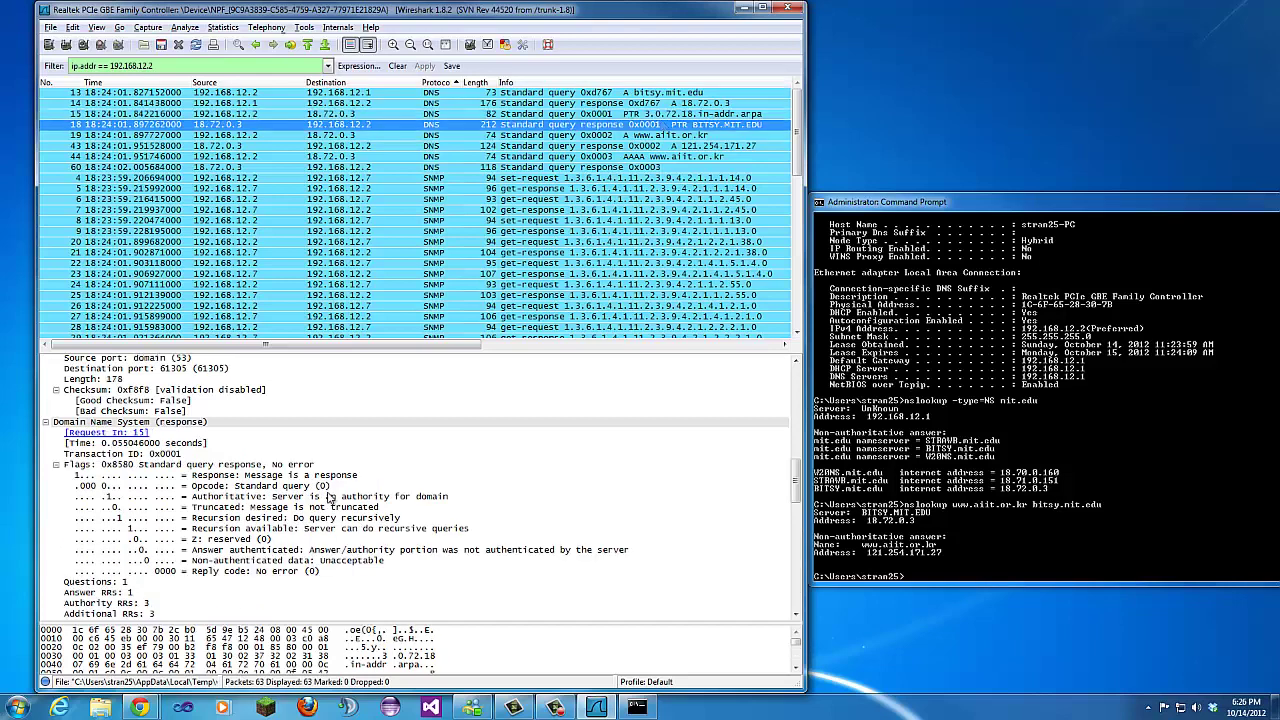
pyautogui.scroll(-8, 328, 505)
pyautogui.scroll(-10, 320, 525)
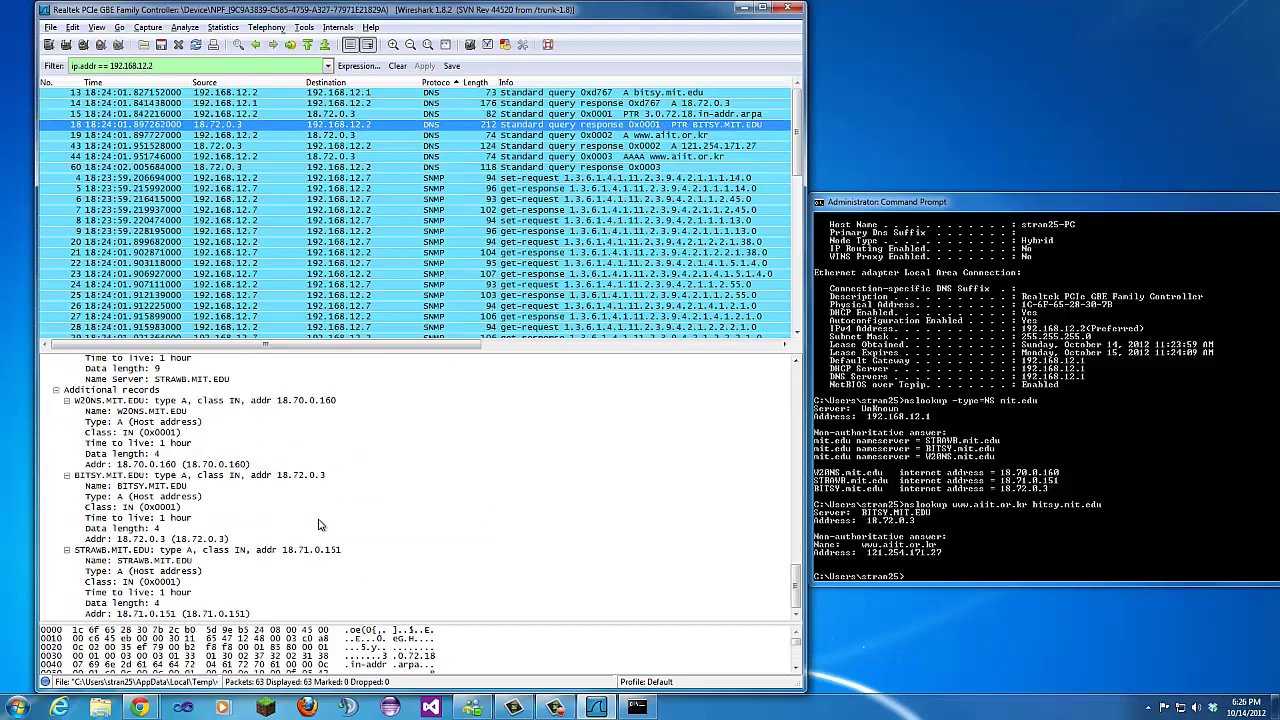
pyautogui.scroll(14, 320, 525)
pyautogui.scroll(4, 320, 525)
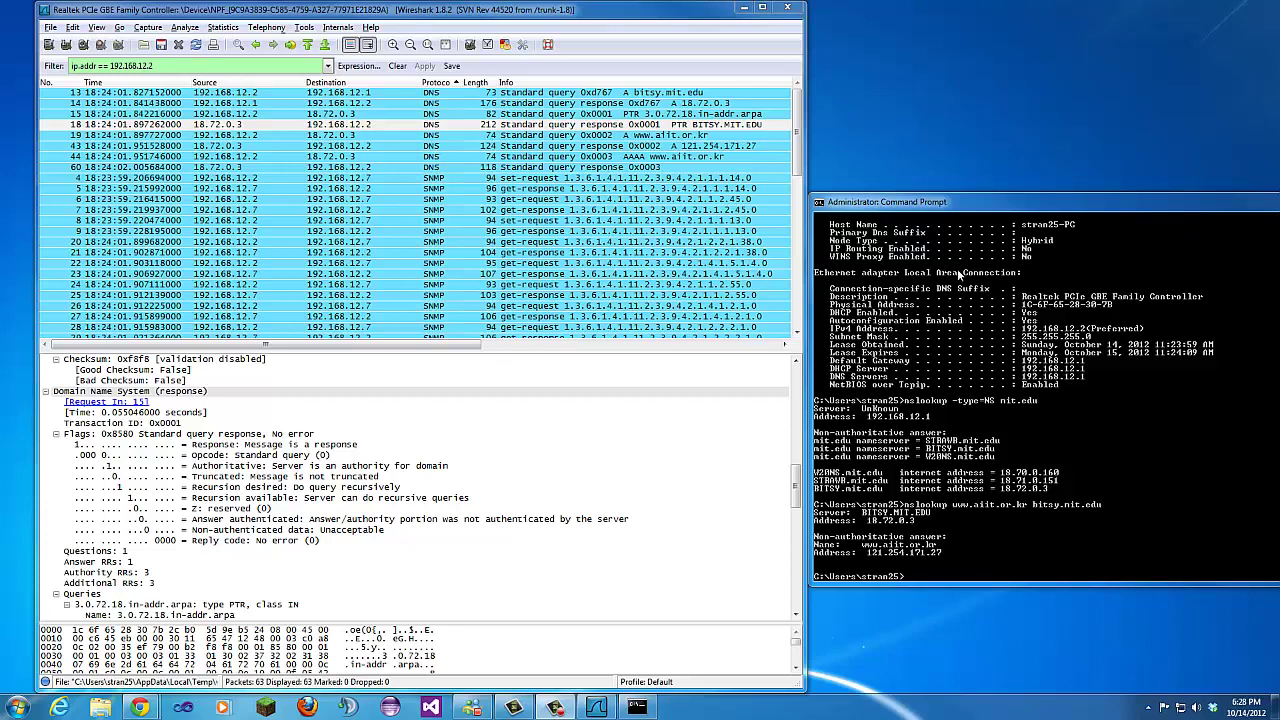
# Compare the DNS query details of the PTR query for 3.0.72.18.in-addr.arpa with those of the type A query for bitsy.mit.edu
pyautogui.click(738, 116)
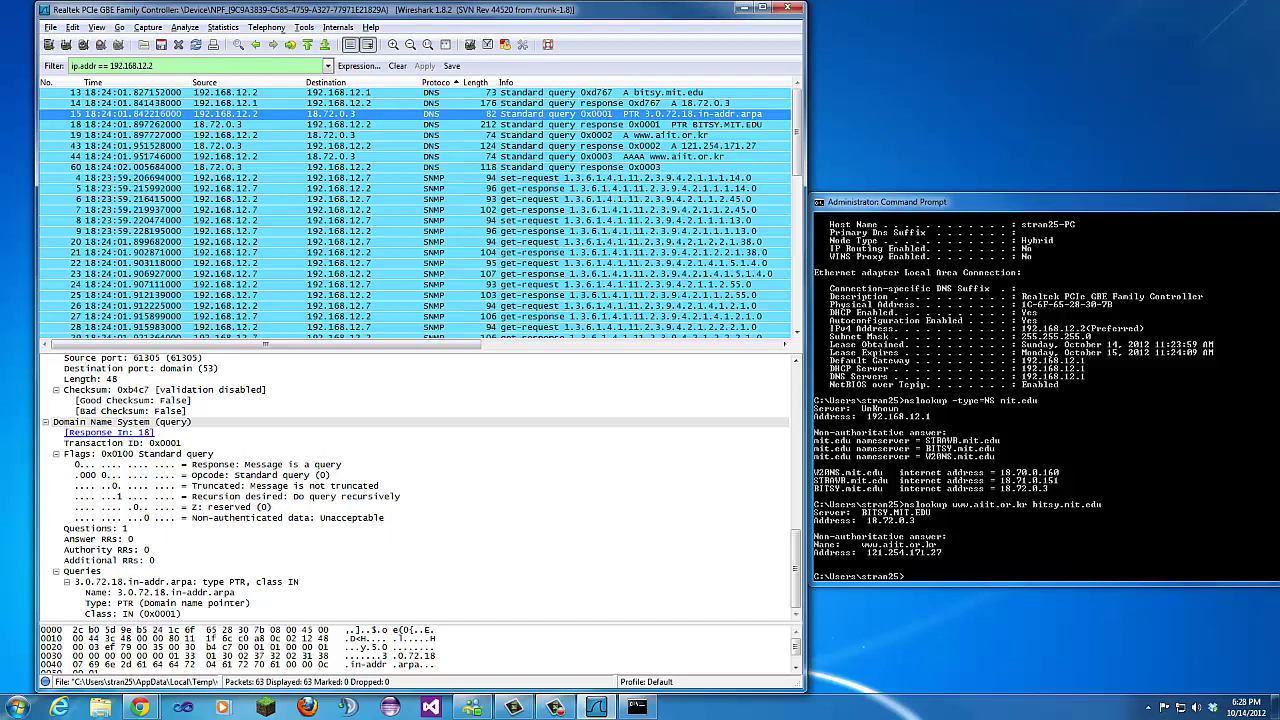
pyautogui.press('F10')
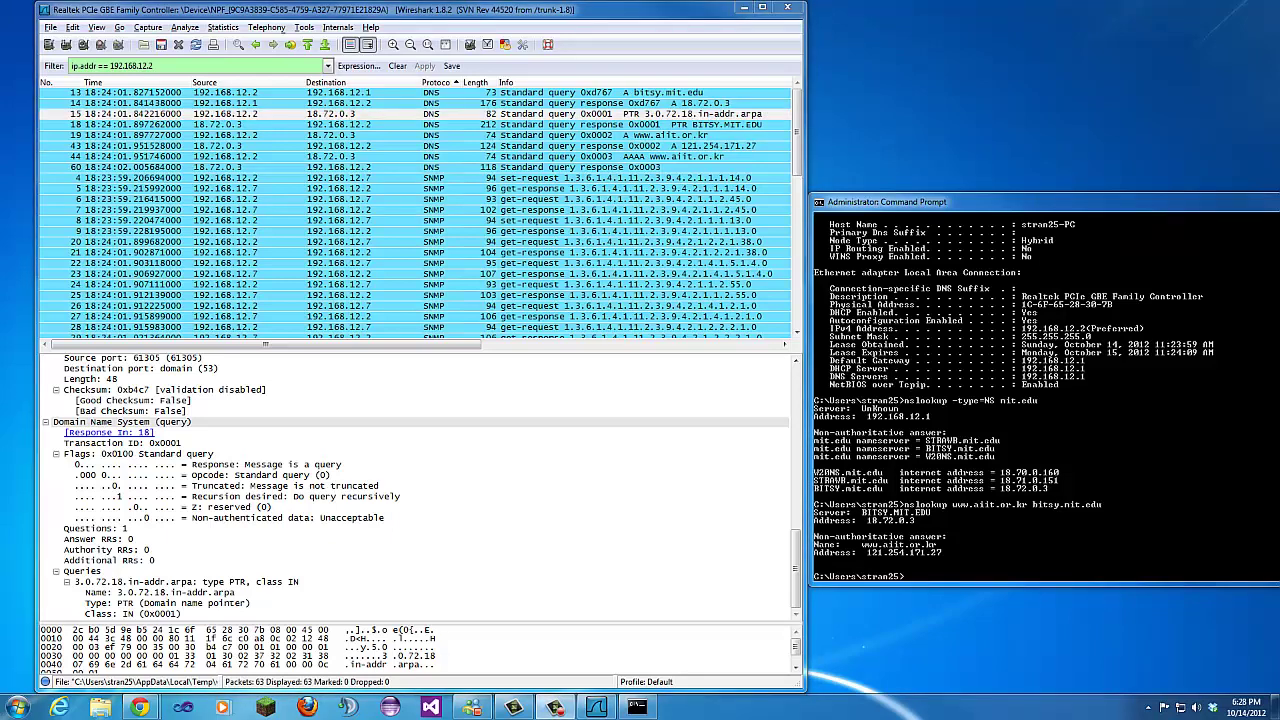
pyautogui.click(678, 93)
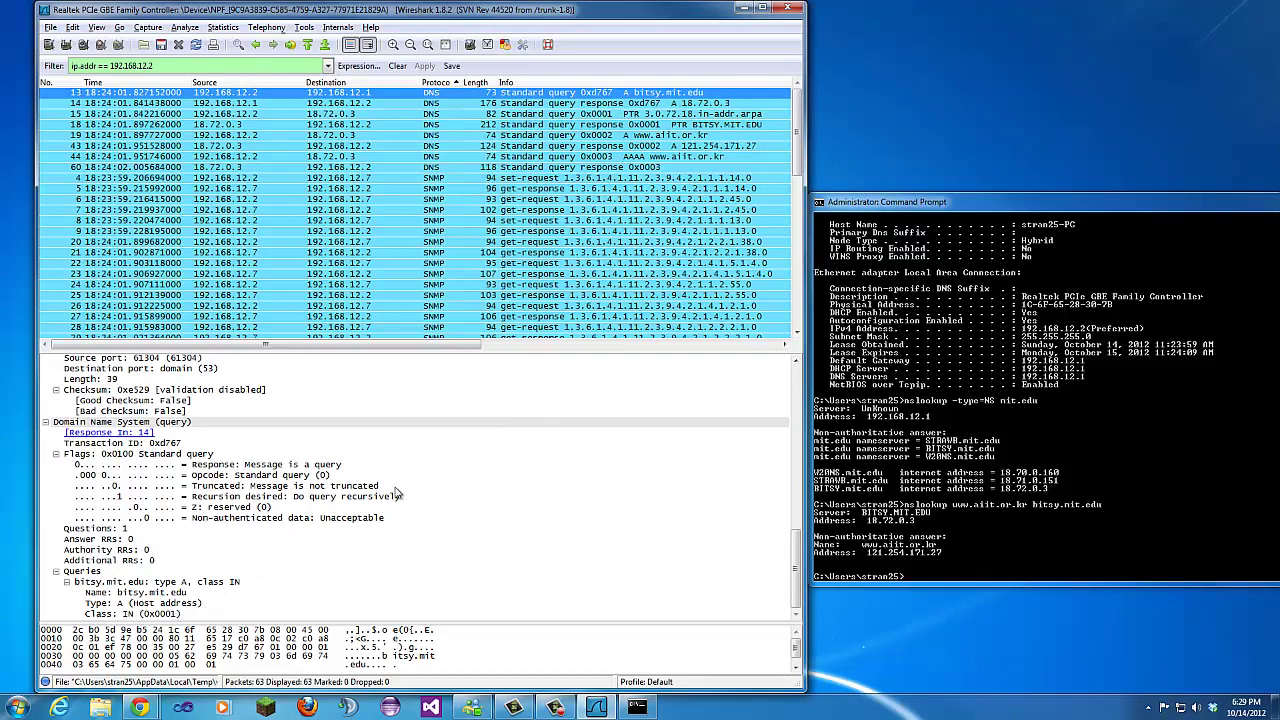
pyautogui.click(603, 114)
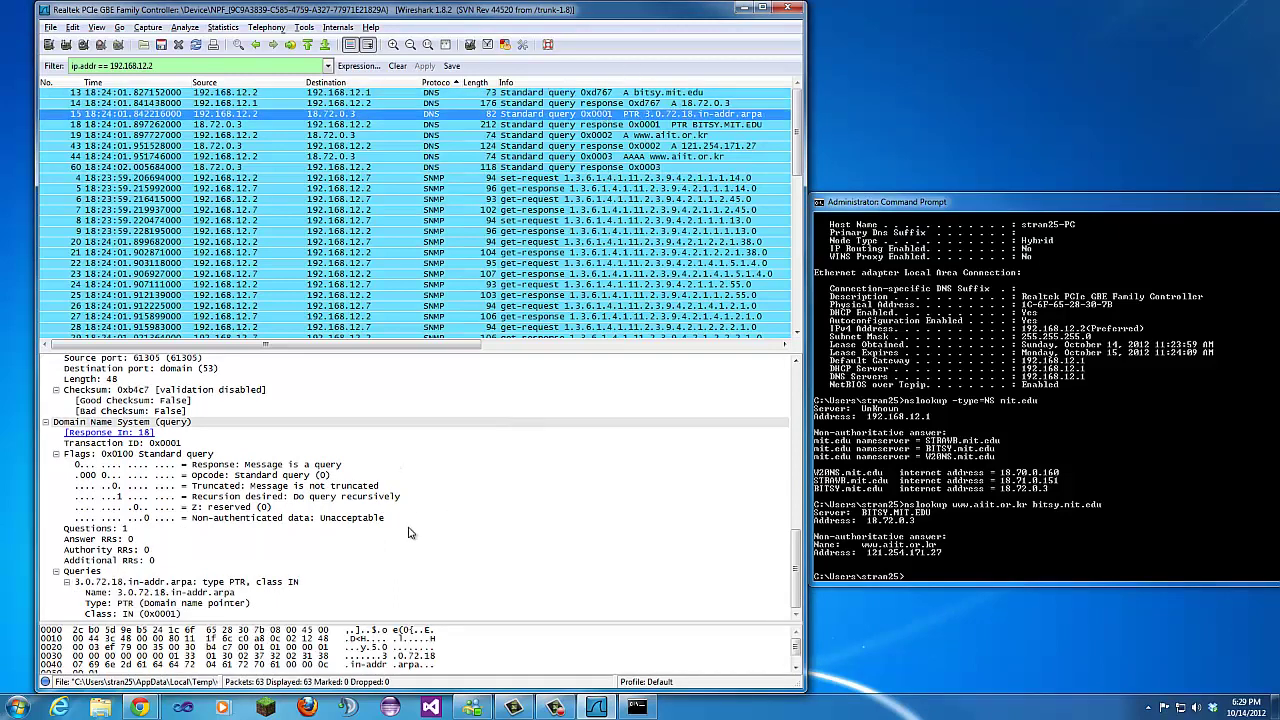
pyautogui.scroll(6, 242, 565)
pyautogui.scroll(-6, 242, 565)
# Compare the Answers section of the bitsy.mit.edu type A response with that of the PTR response
pyautogui.click(581, 104)
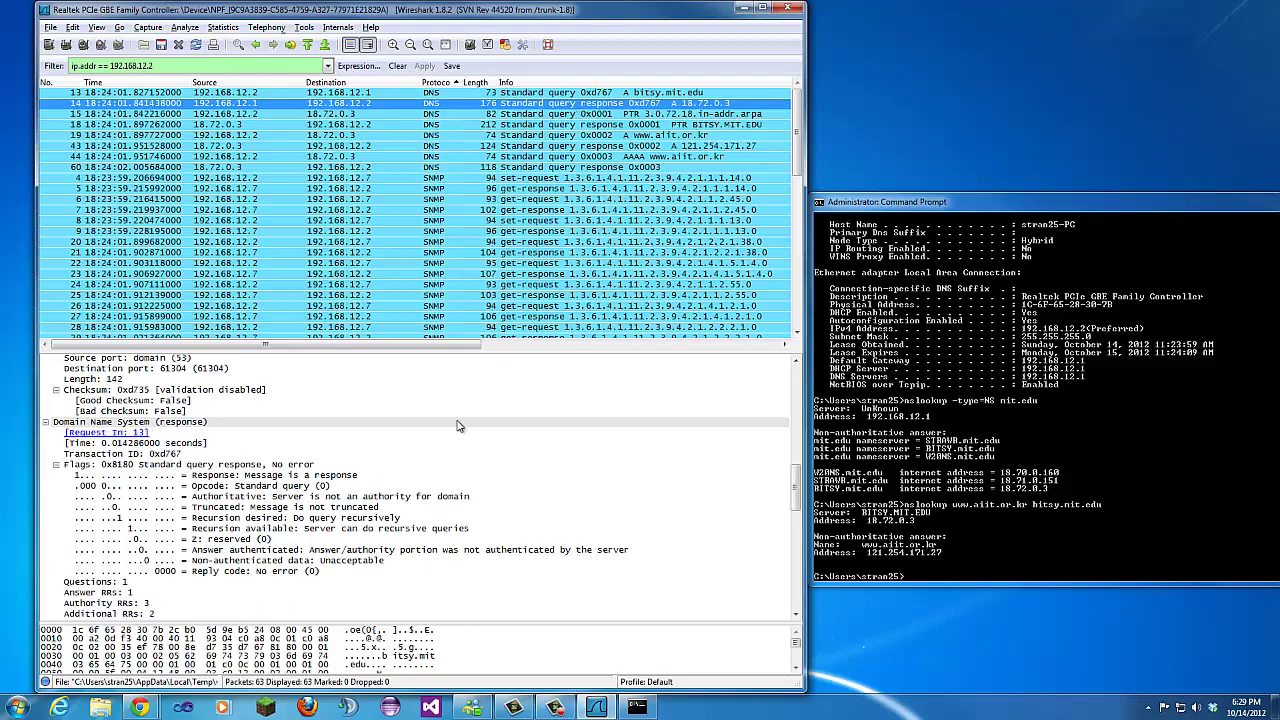
pyautogui.scroll(-10, 474, 468)
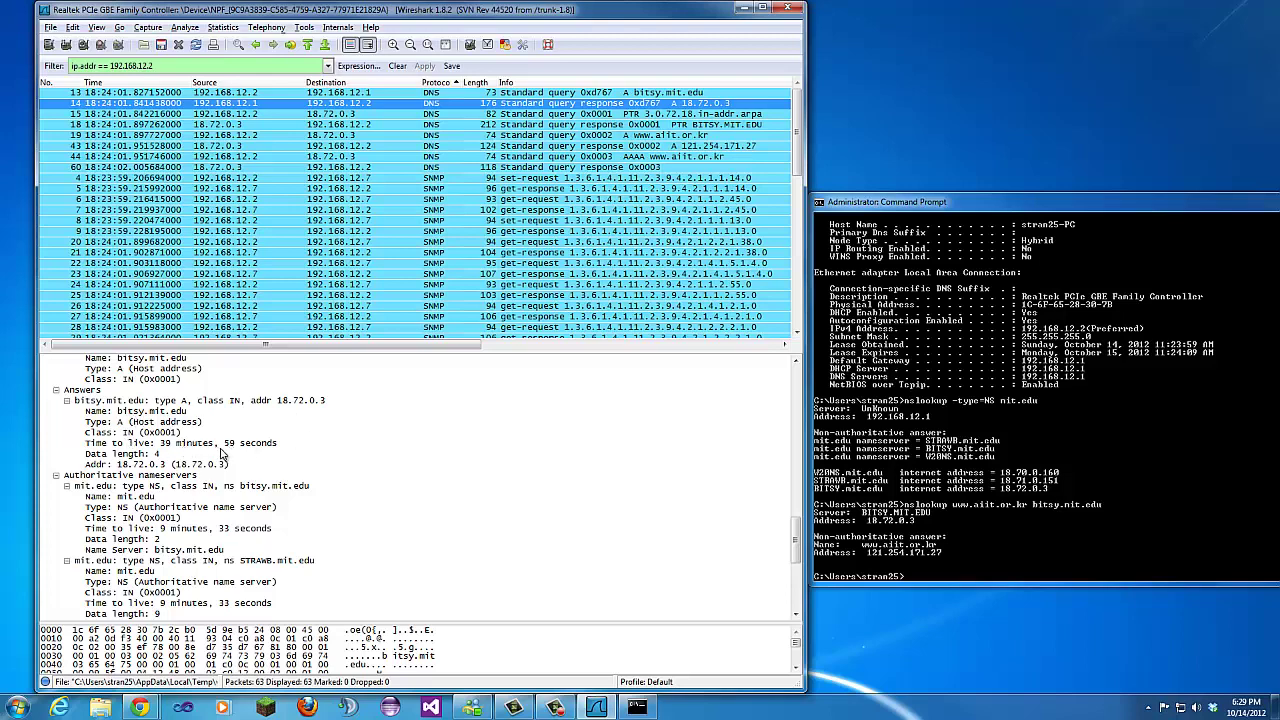
pyautogui.click(511, 124)
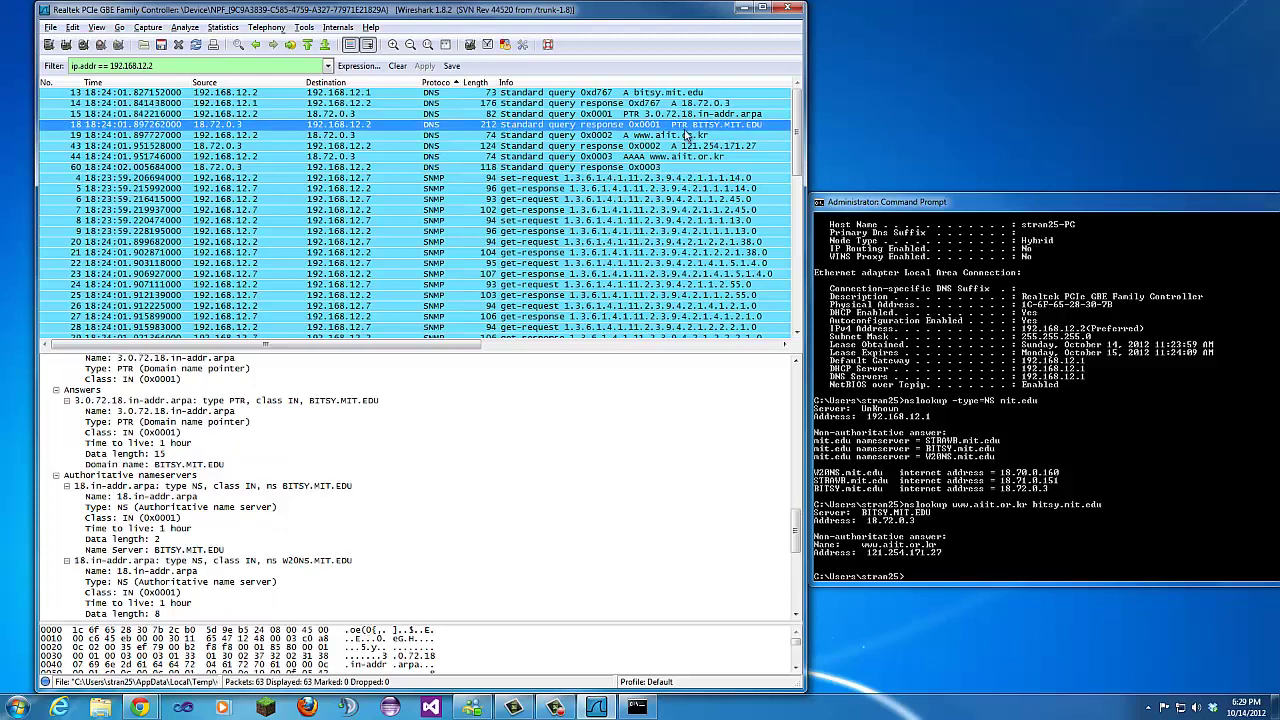
pyautogui.scroll(1, 140, 472)
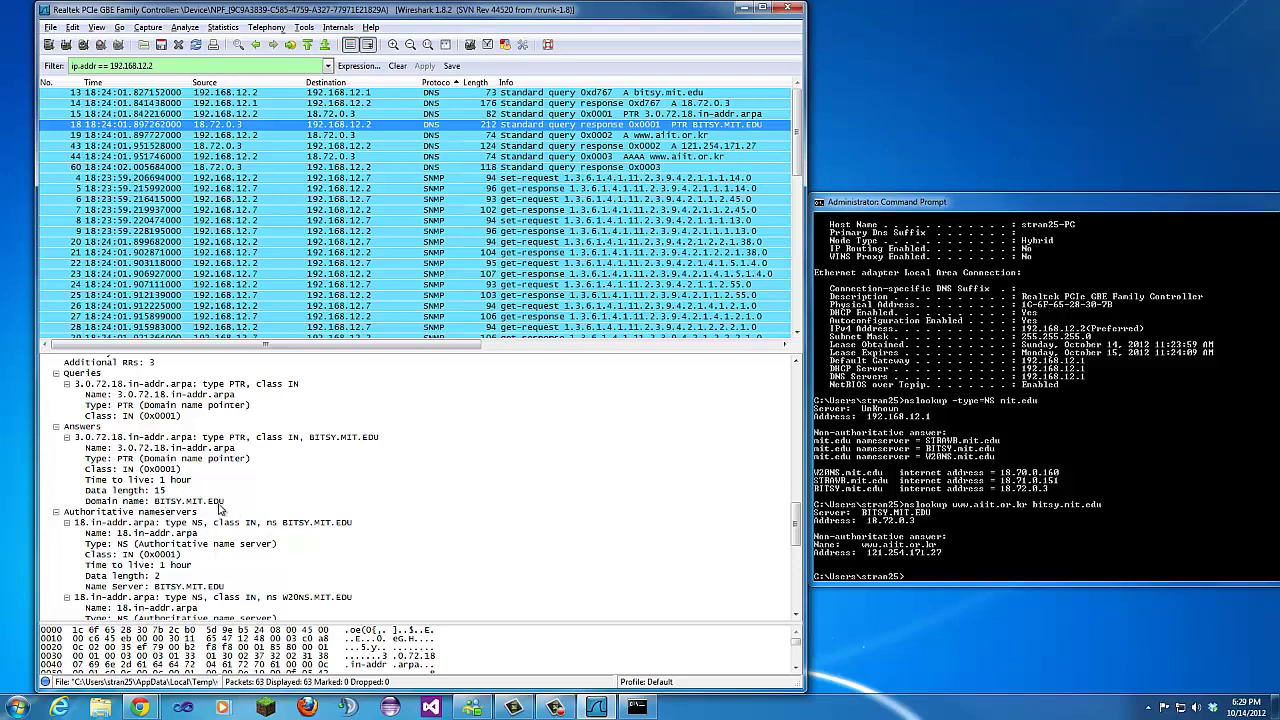
# Return to the bitsy.mit.edu type A response and select the address field of its answer
pyautogui.click(604, 104)
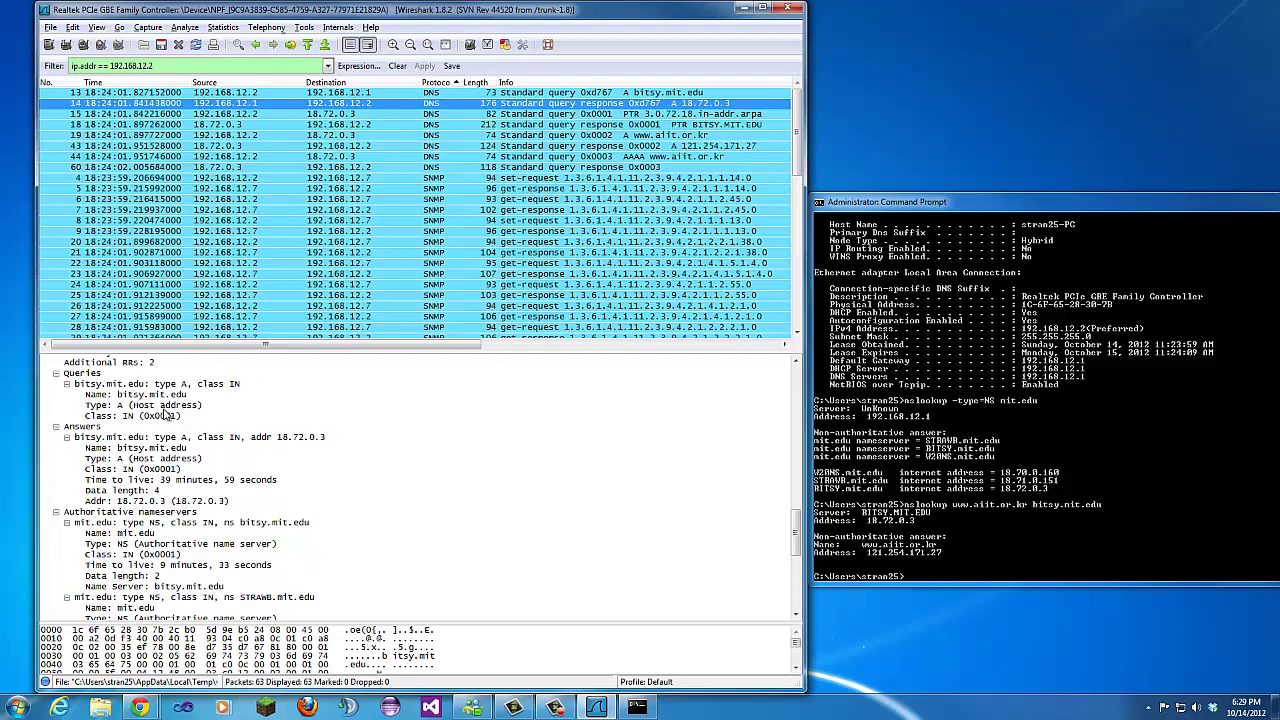
pyautogui.scroll(1, 142, 428)
pyautogui.scroll(-1, 153, 477)
pyautogui.click(139, 502)
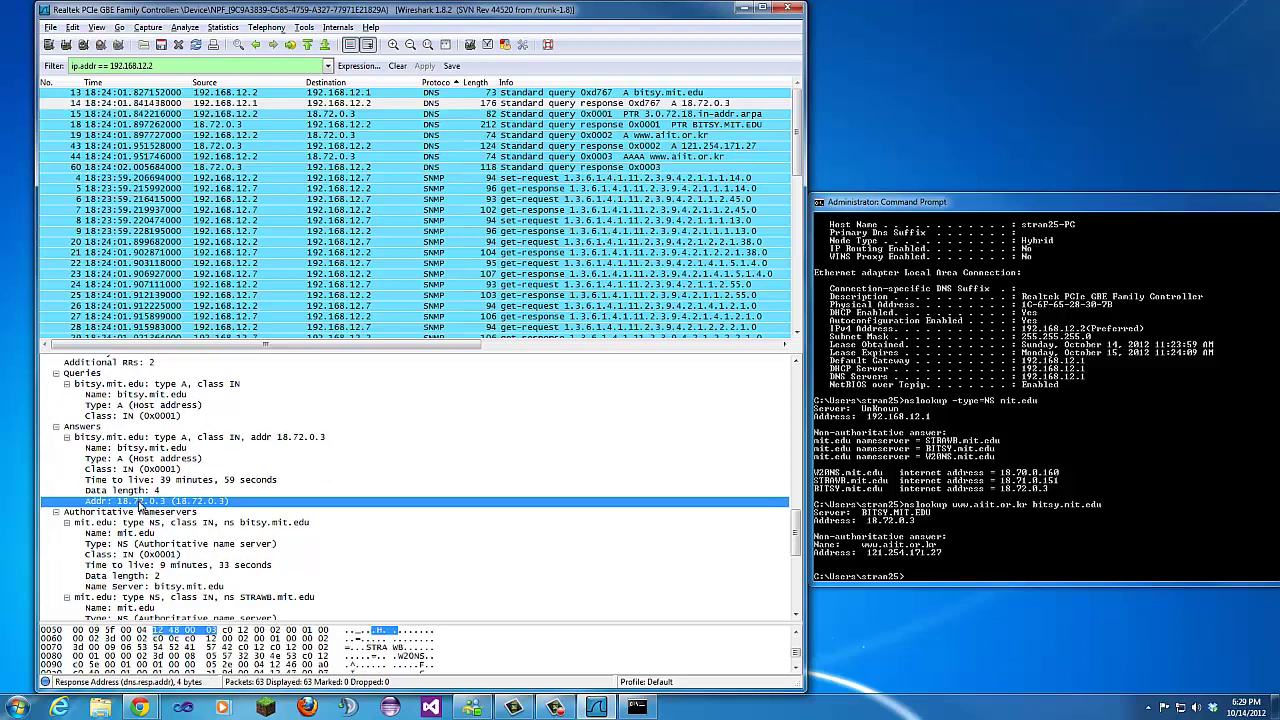